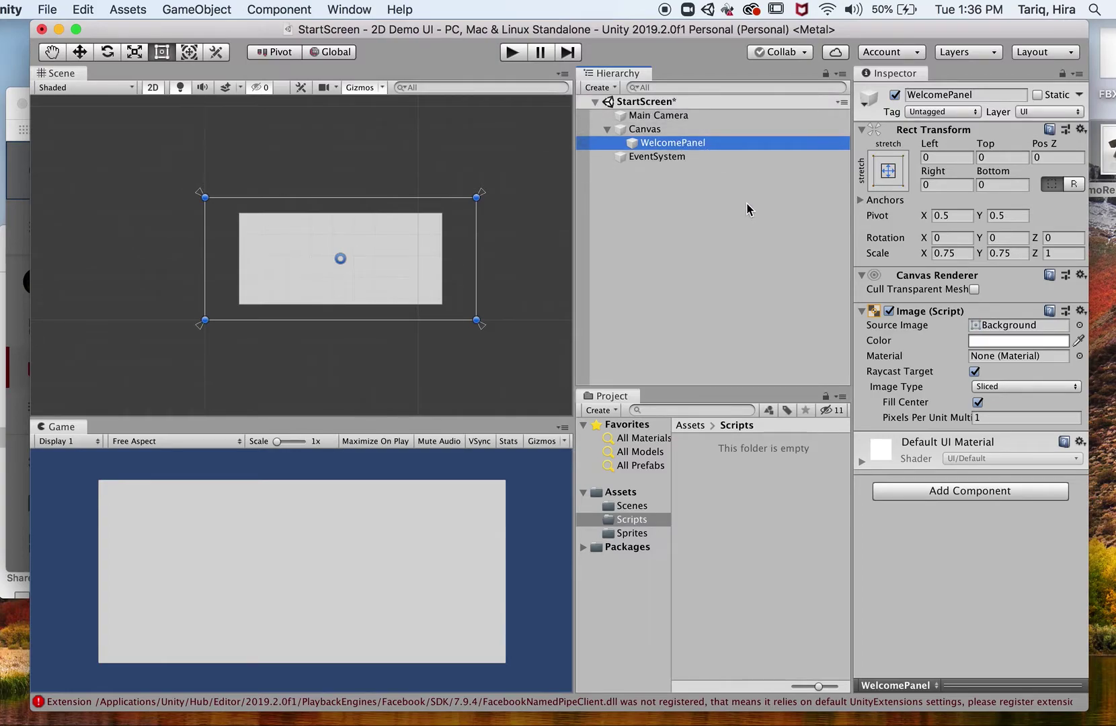
left_click(982, 341)
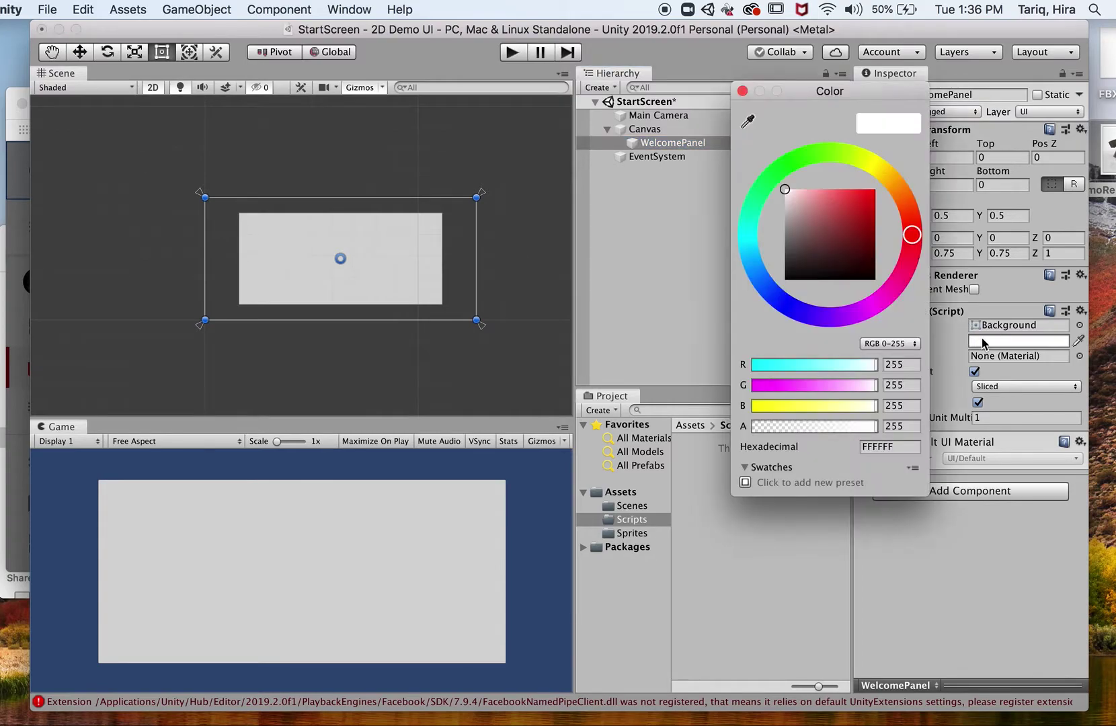
left_click(742, 91)
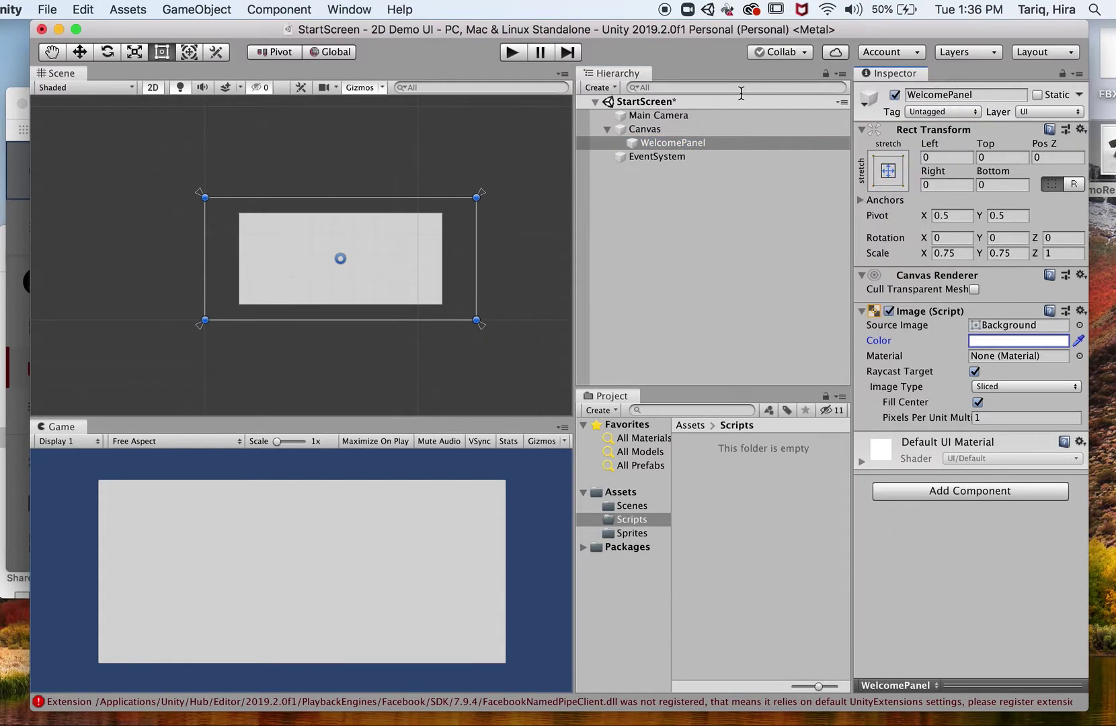
left_click(681, 215)
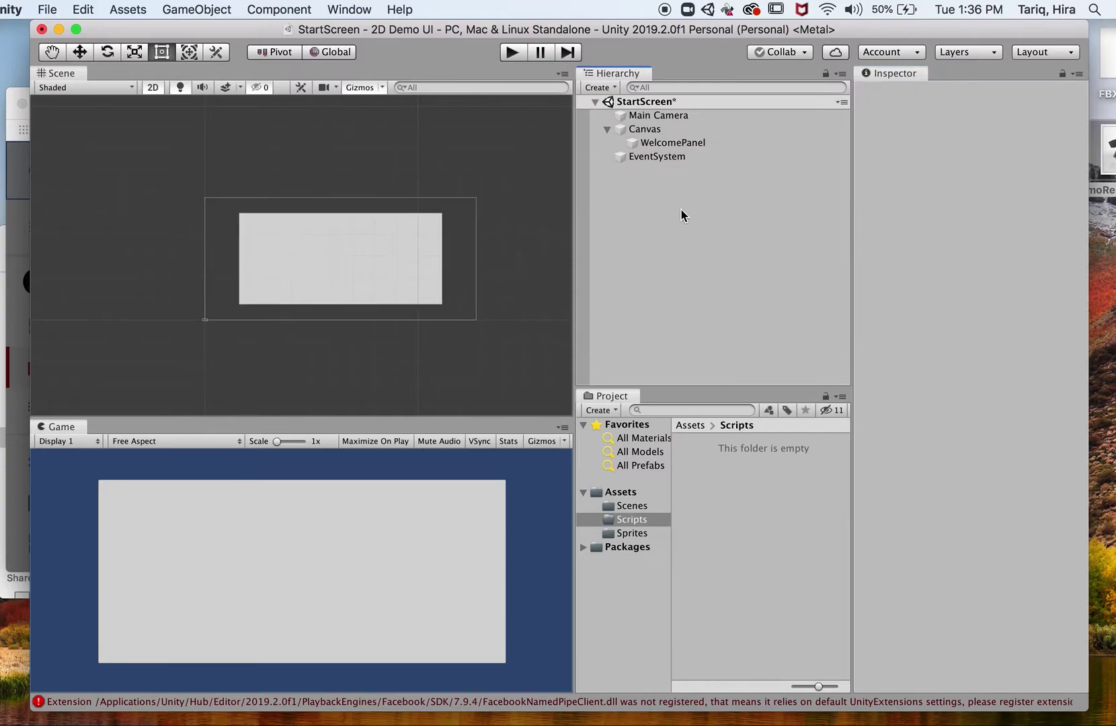
Examine the Canvas, WelcomePanel and EventSystem objects and their component settings, noting the parent-child structure in the hierarchy
left_click(696, 131)
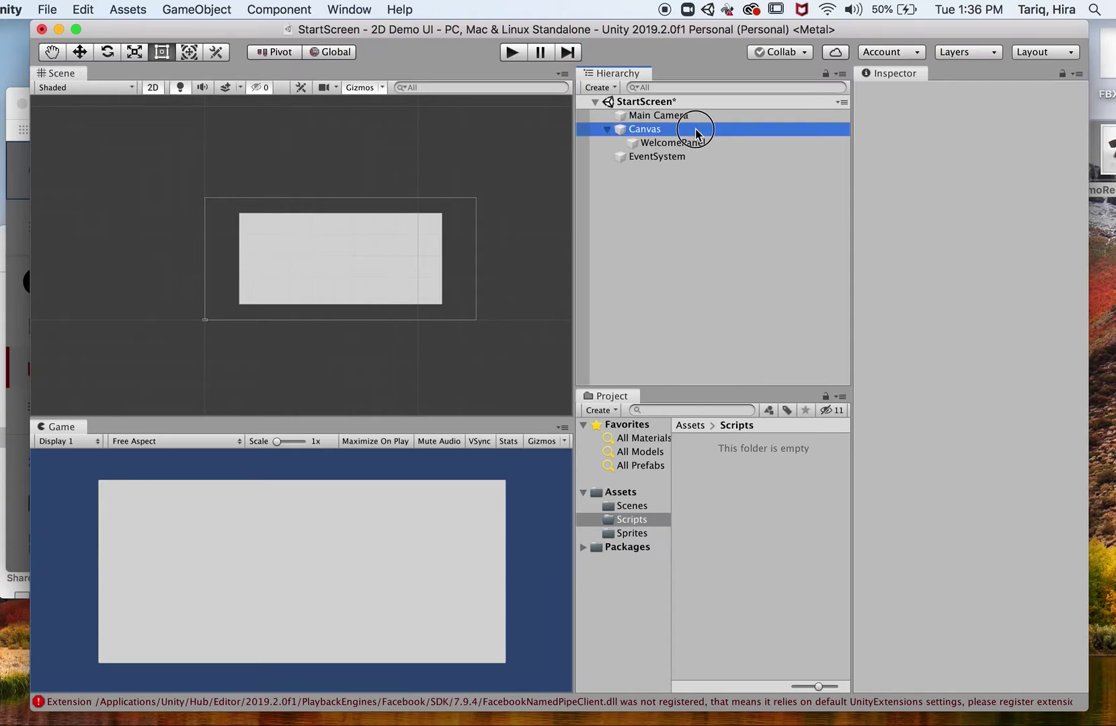
left_click(696, 178)
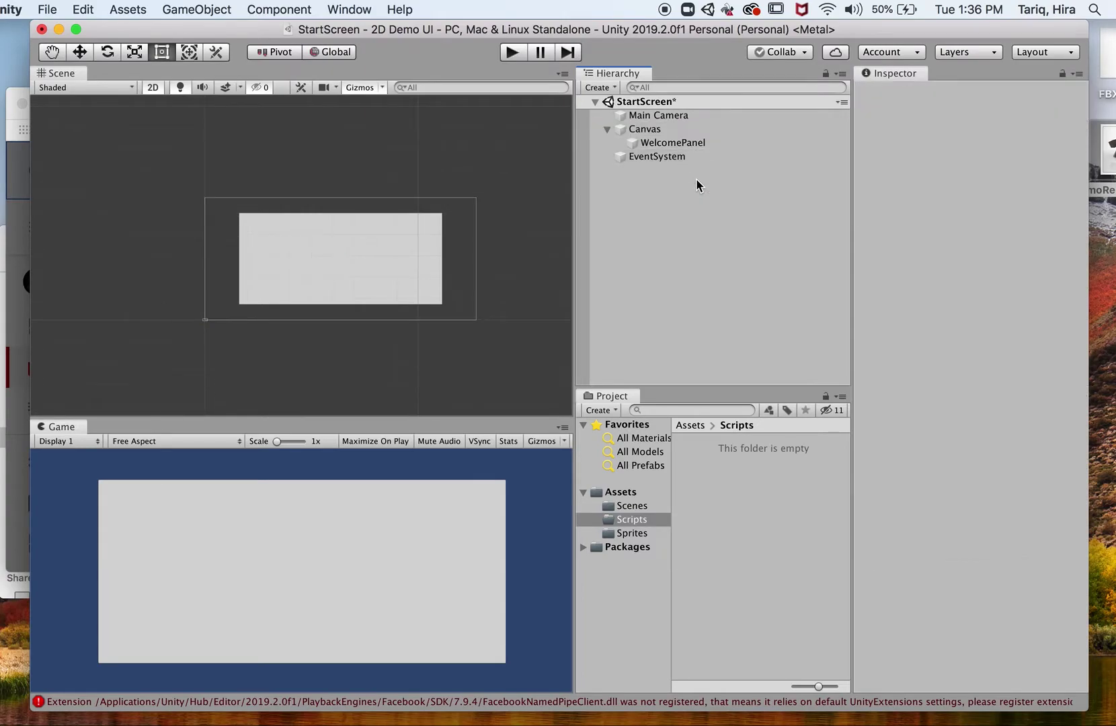
left_click(696, 131)
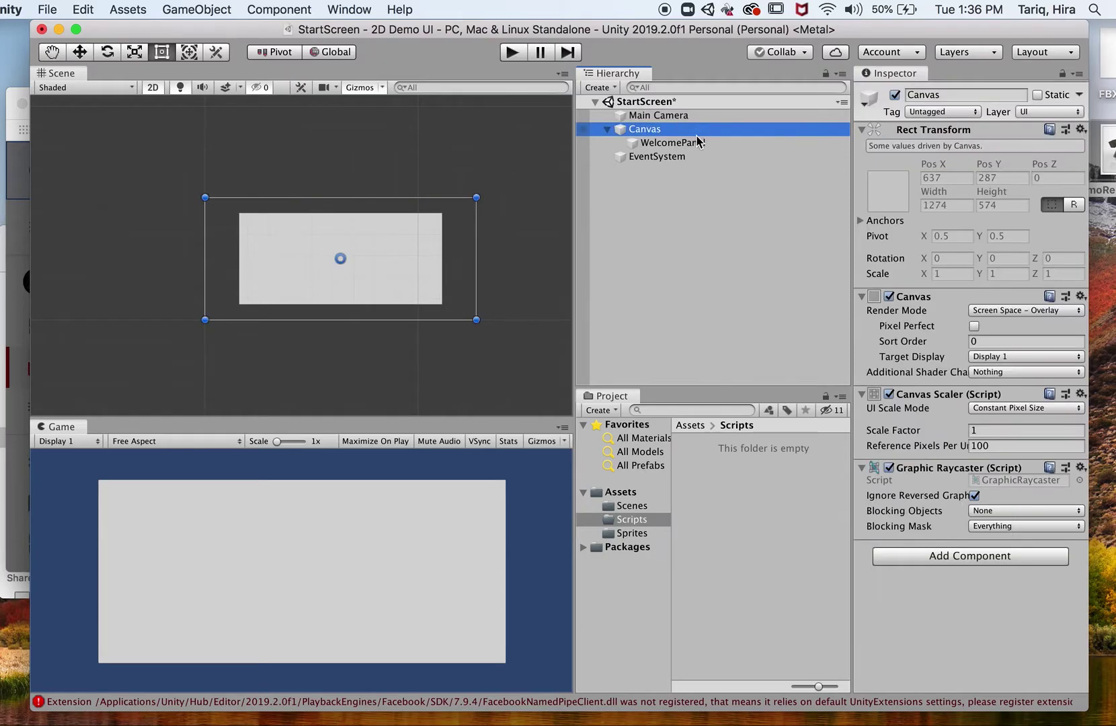
left_click(730, 181)
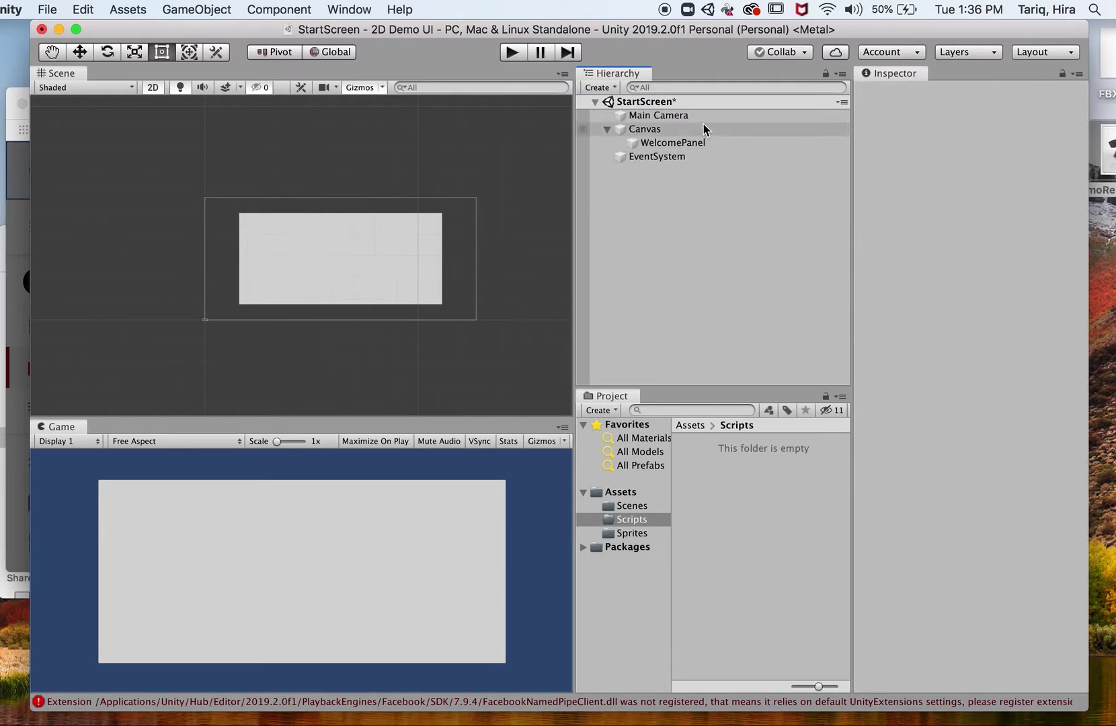
left_click(704, 128)
left_click(699, 143)
left_click(695, 157)
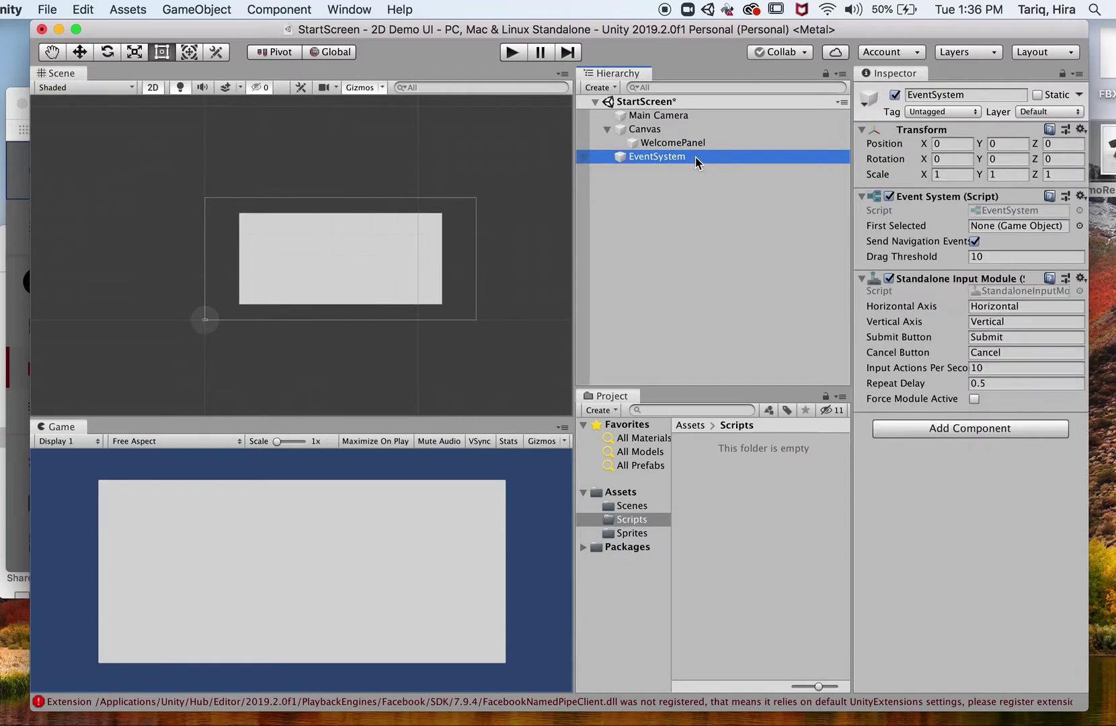
left_click(695, 156, "super")
left_click(676, 129)
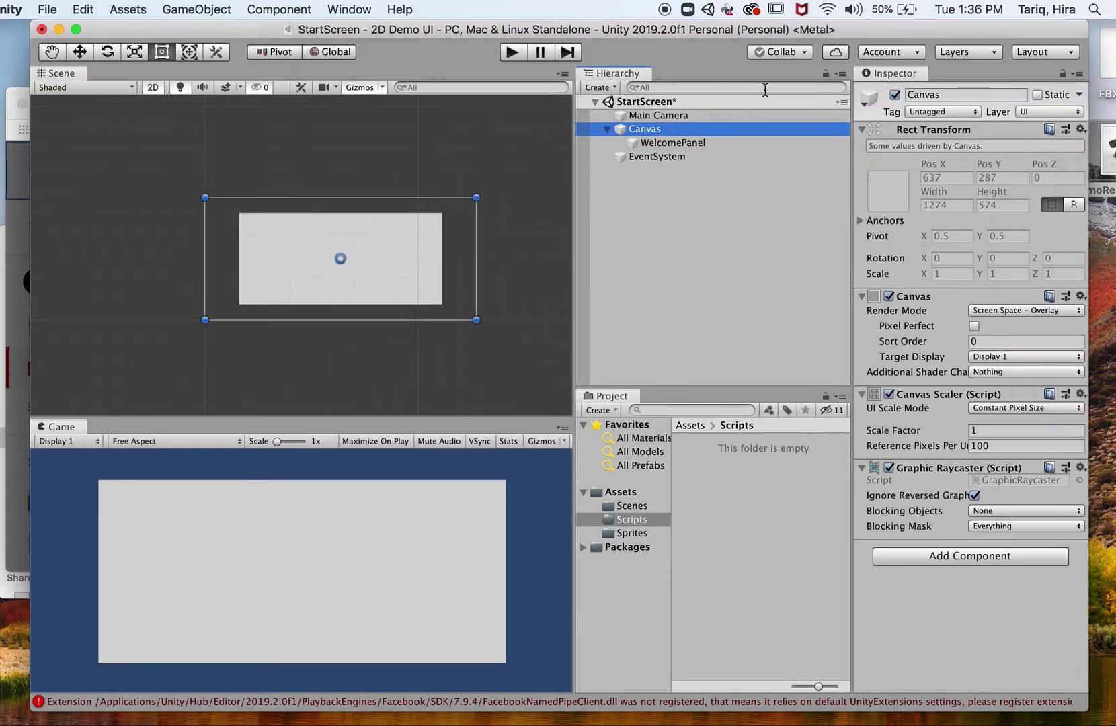
left_click(736, 141)
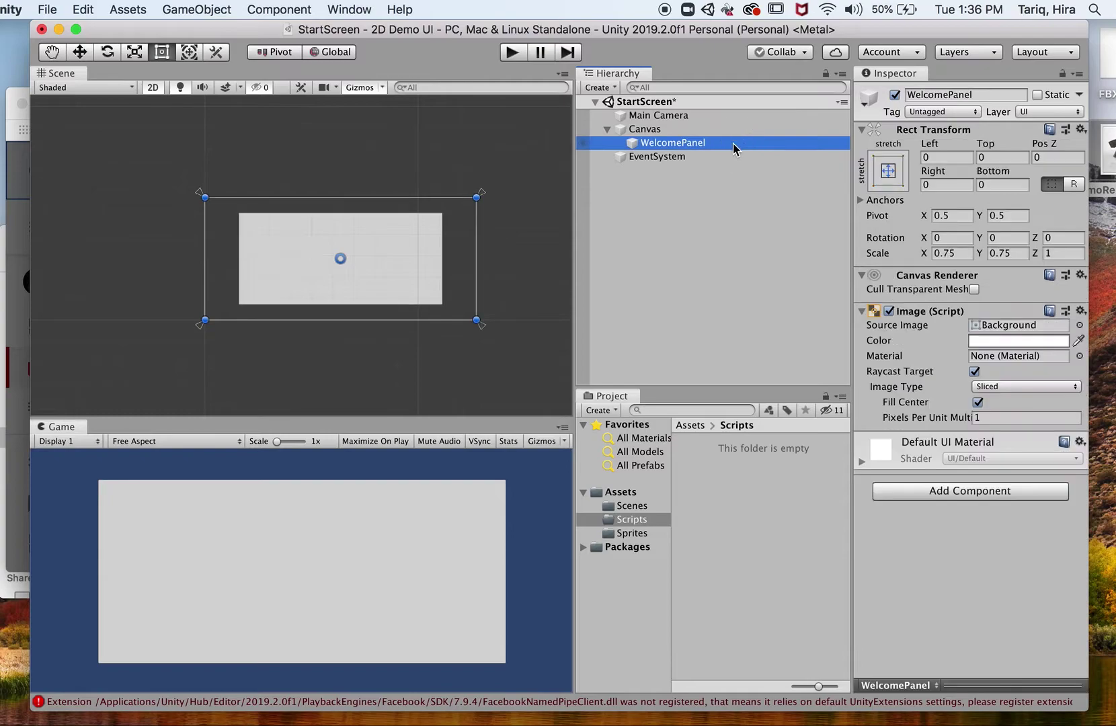
left_click(697, 198)
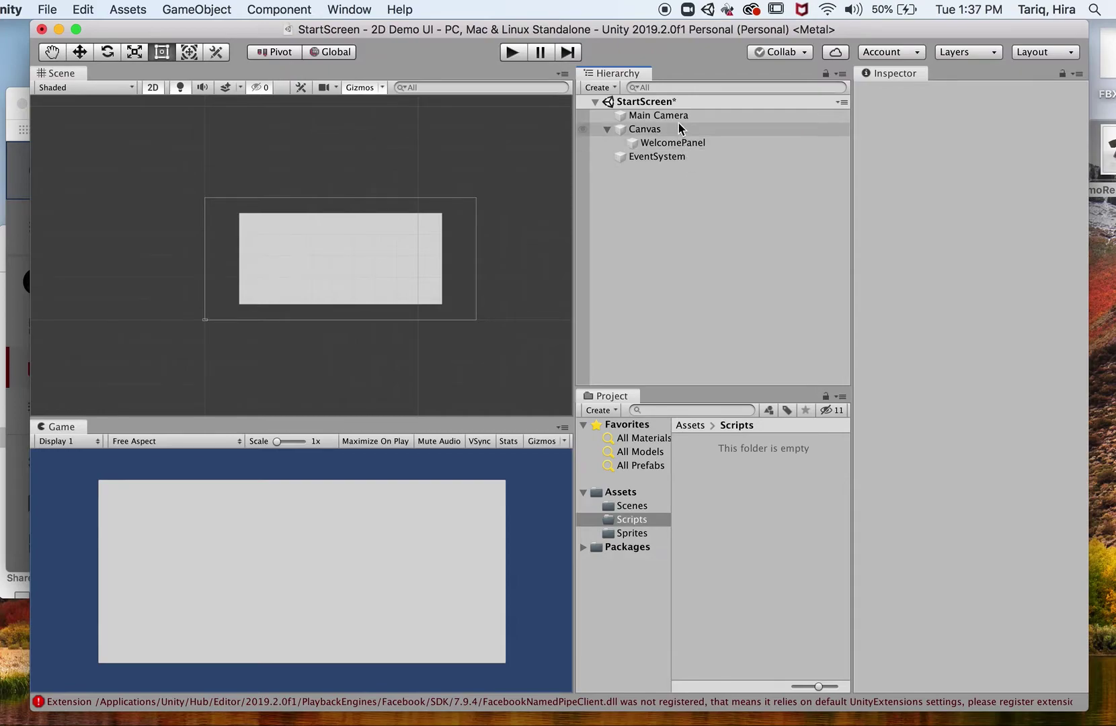
left_click(722, 127)
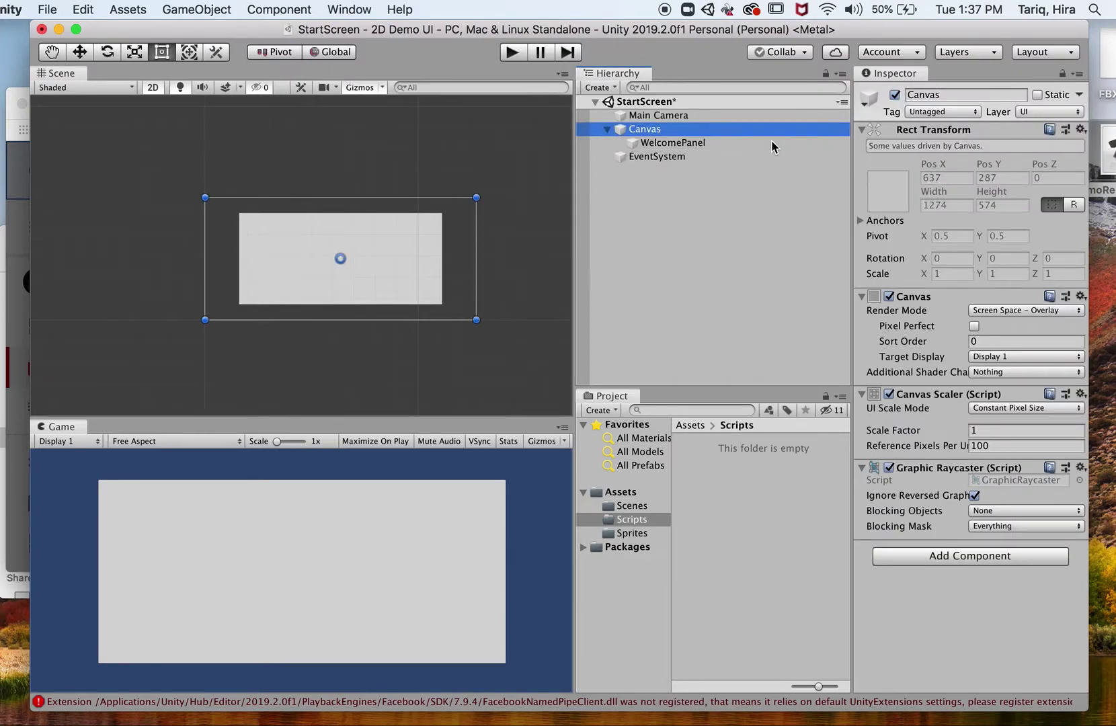
left_click(704, 142)
left_click(703, 128)
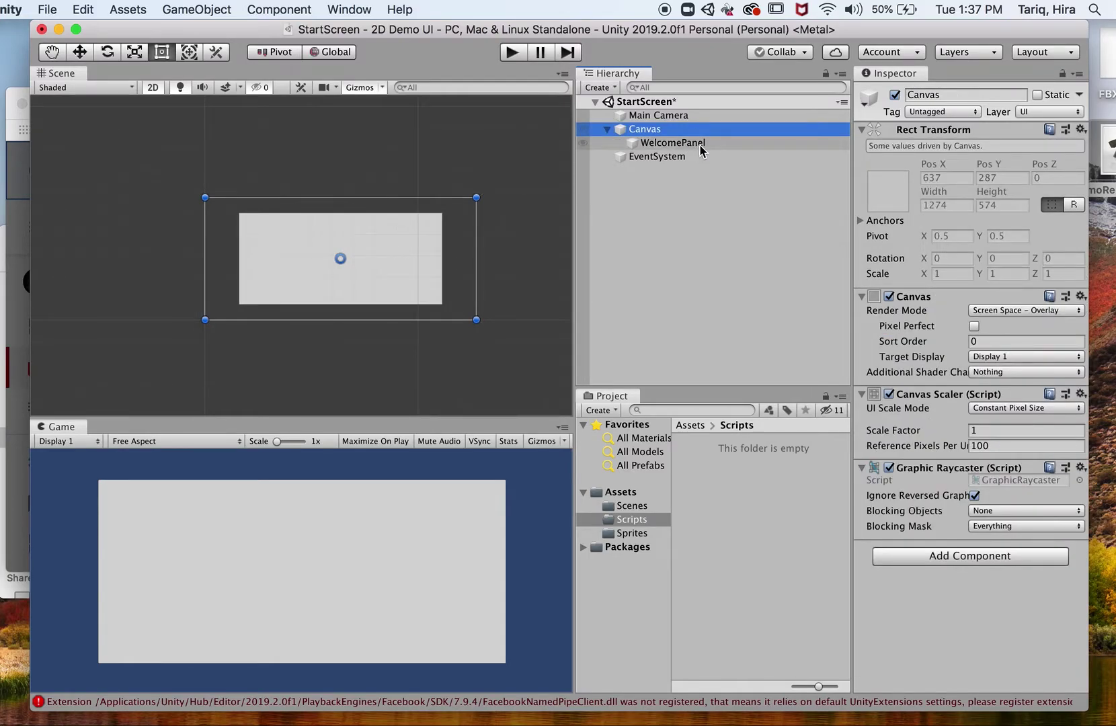
Deactivate and reactivate the WelcomePanel object twice to check its effect on the scene and game views
left_click(701, 144)
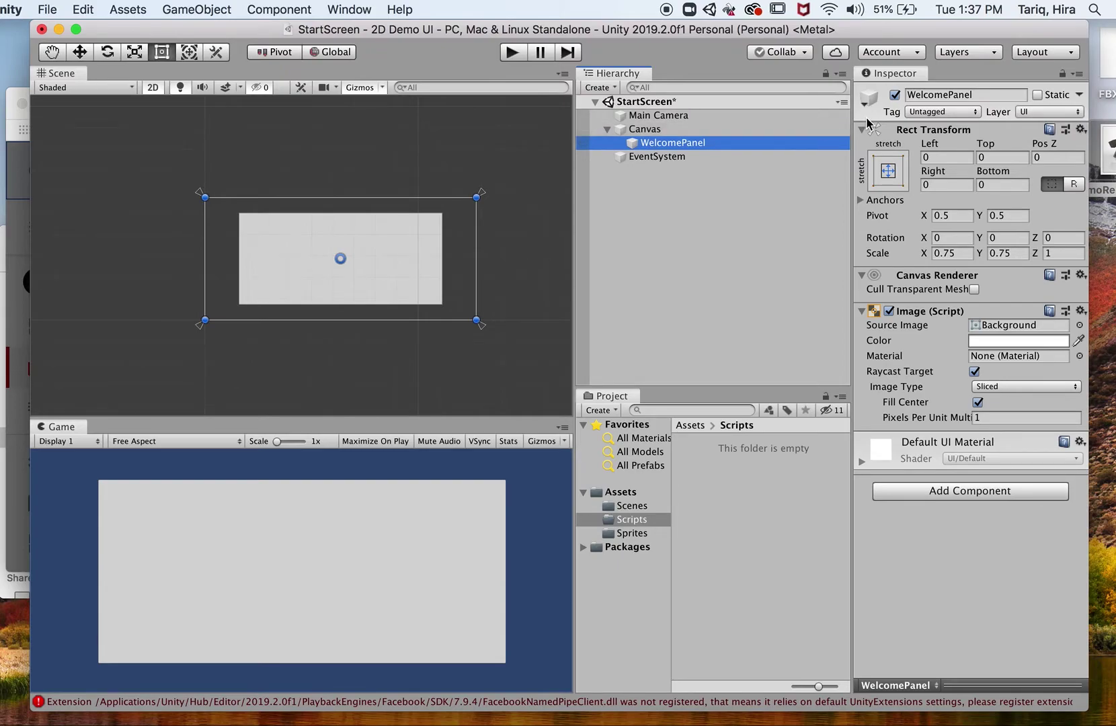
left_click(893, 95)
left_click(894, 94)
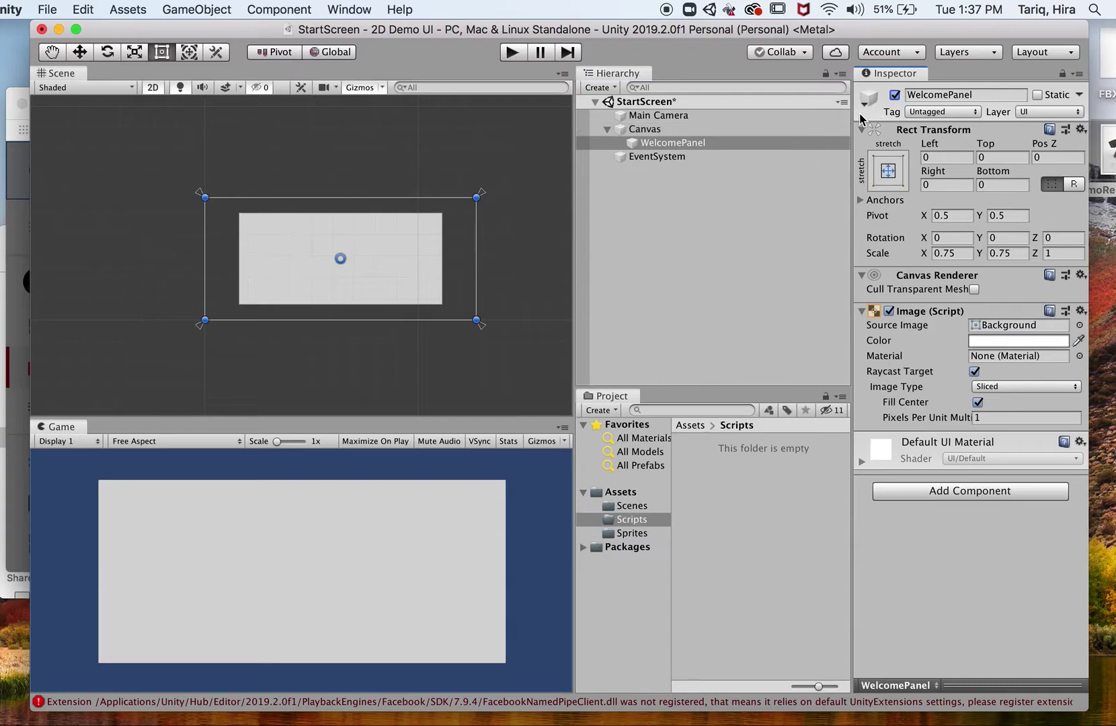
left_click(894, 96)
left_click(894, 95)
Set the WelcomePanel's image color to light gray, hex D4D4D4, at full opacity
left_click(994, 346)
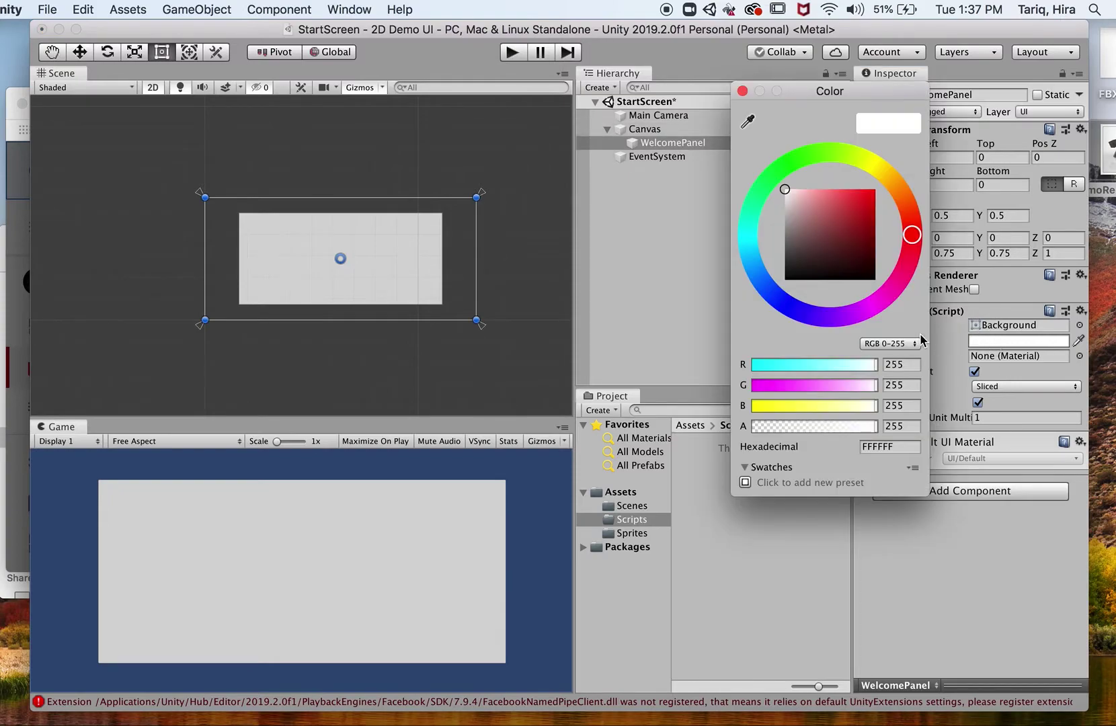
left_click_drag(802, 227, 770, 222)
left_click(781, 220)
left_click_drag(790, 213, 784, 209)
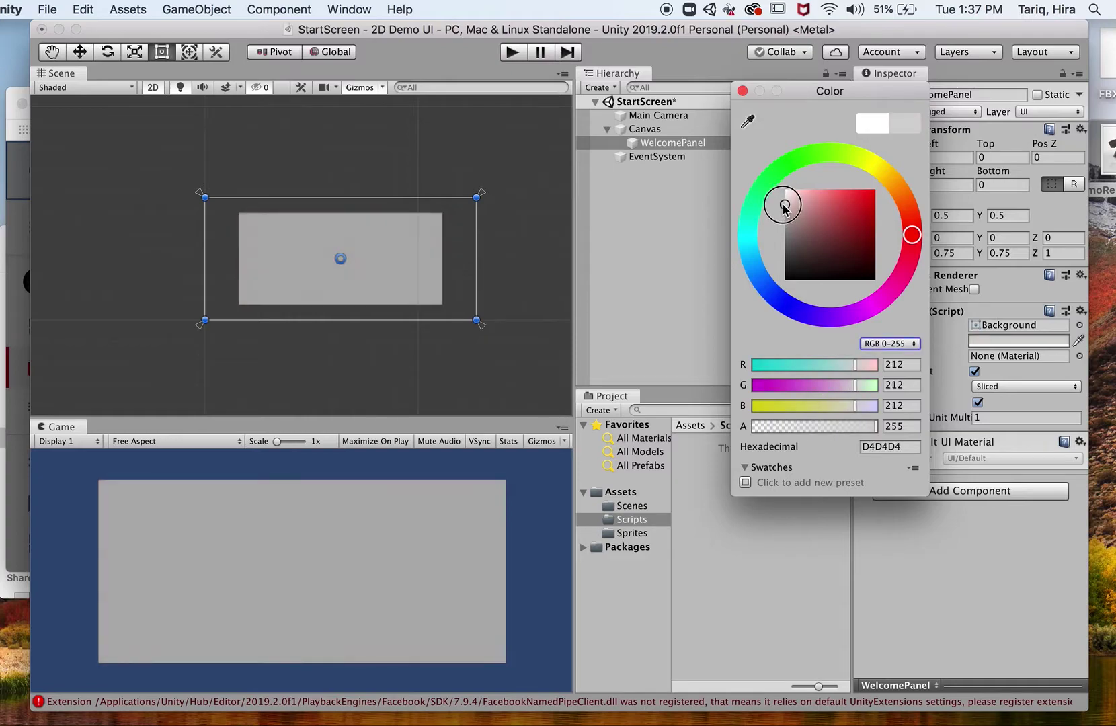
left_click(742, 90)
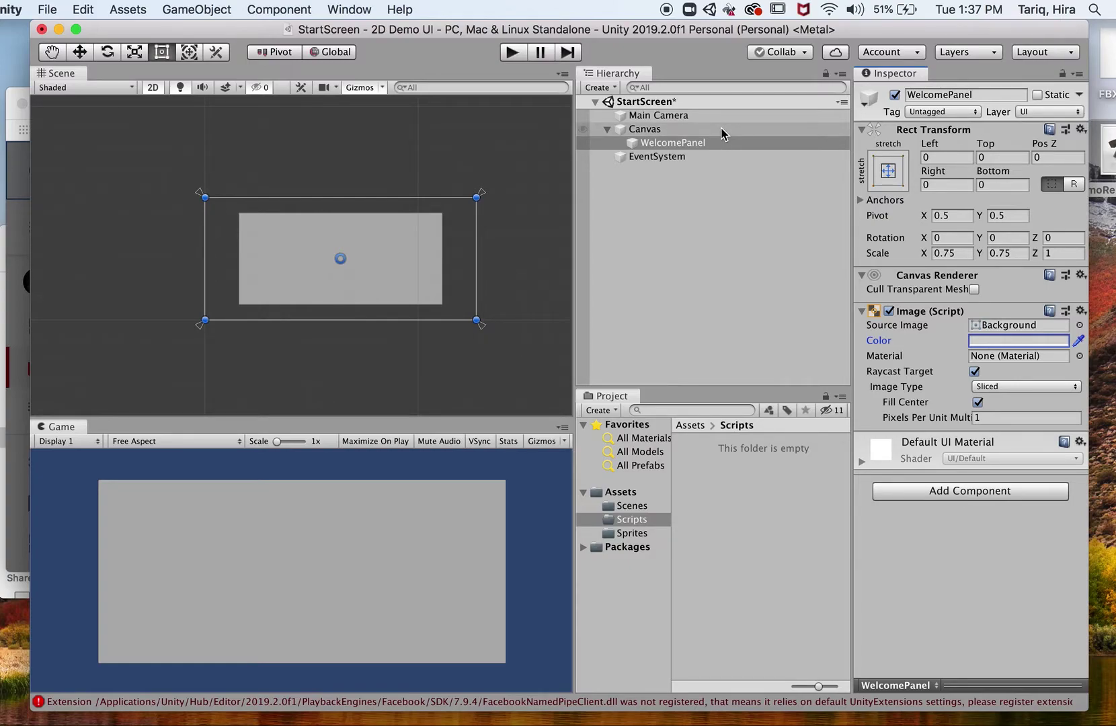
Add a UI Button as a child of WelcomePanel
left_click(721, 130)
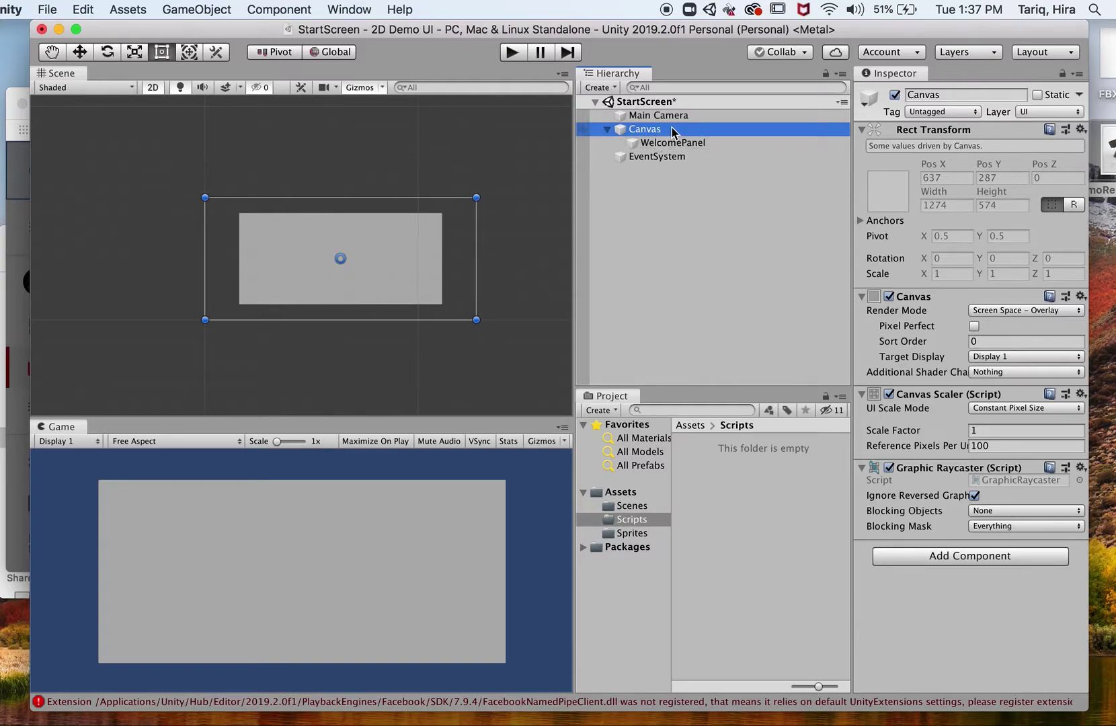
left_click(699, 143)
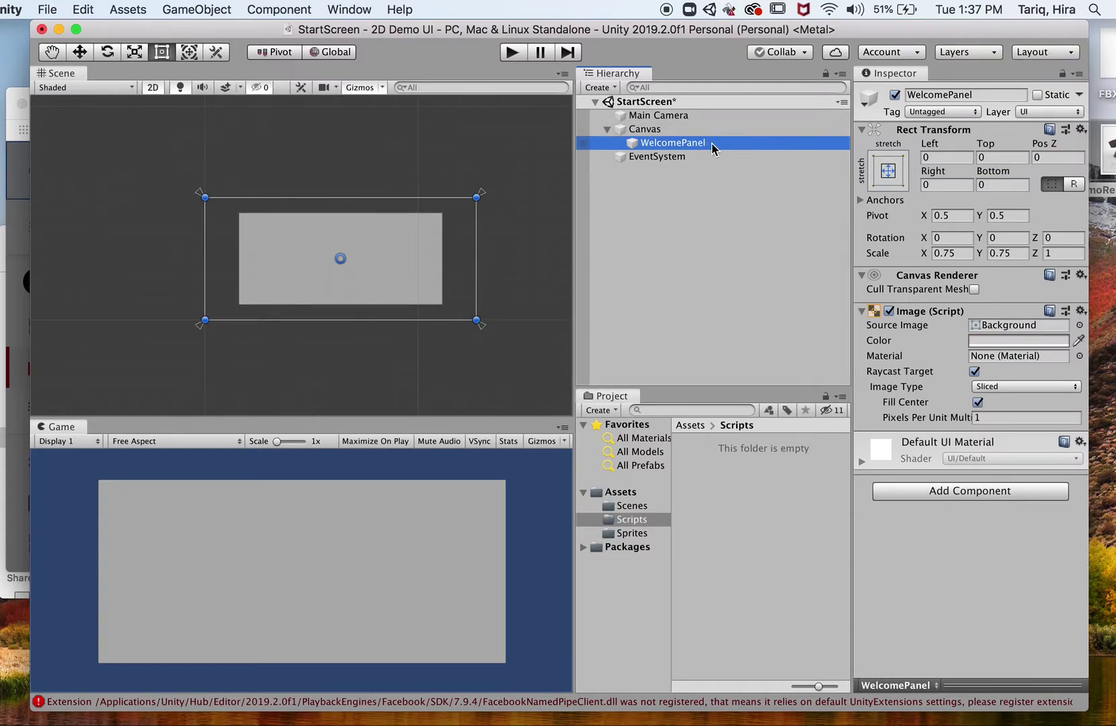
right_click(717, 148)
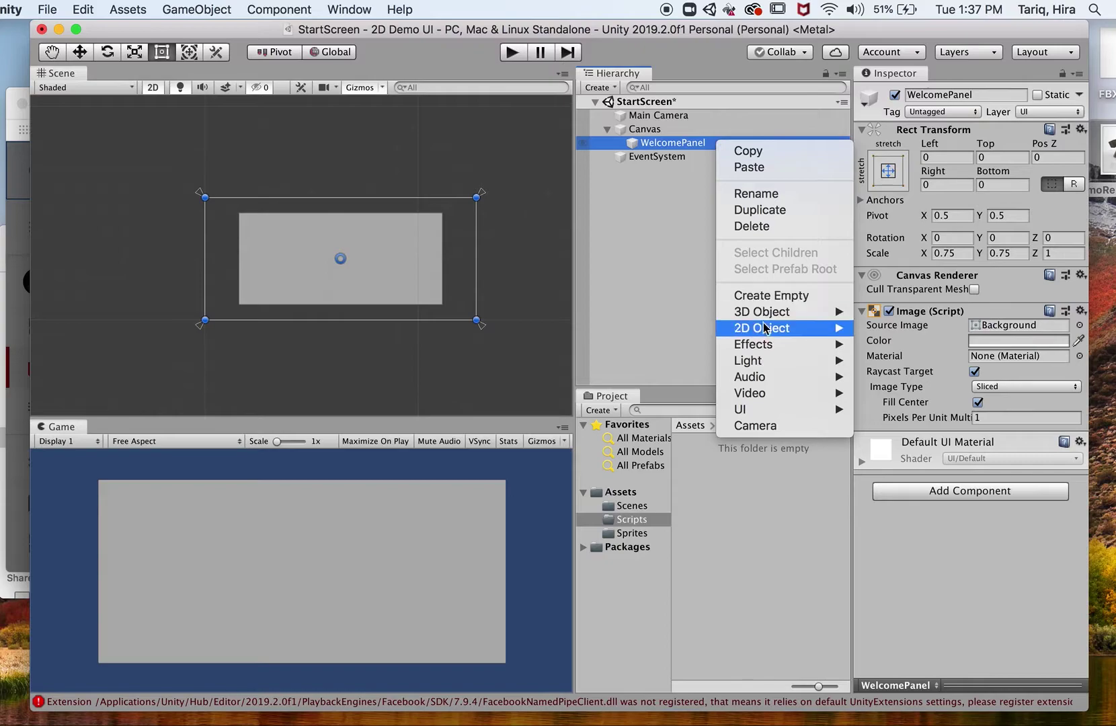
mouse_move(768, 411)
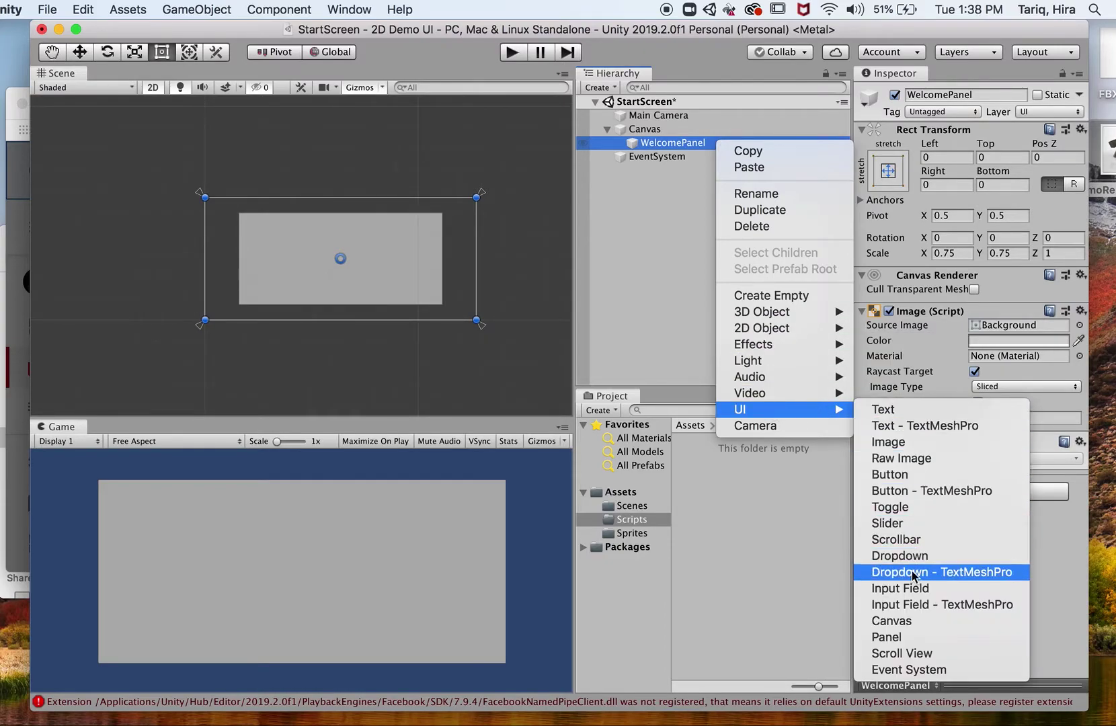
left_click(923, 479)
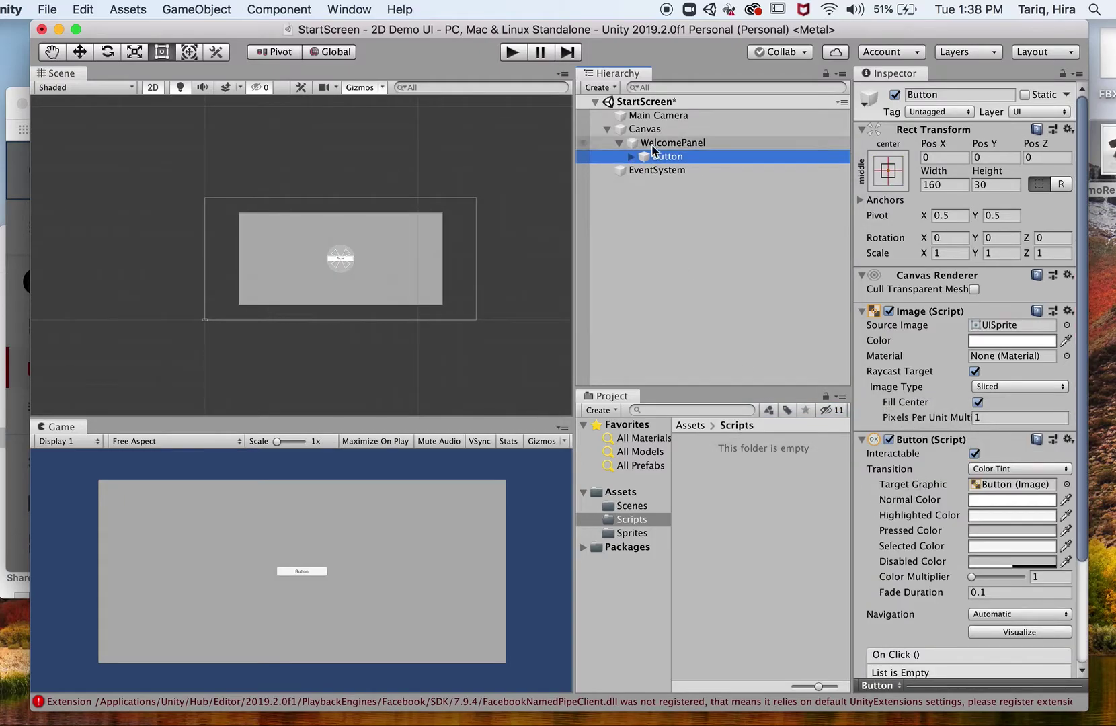
Inspect how the Button is nested under WelcomePanel, and delete that Button
left_click(617, 142)
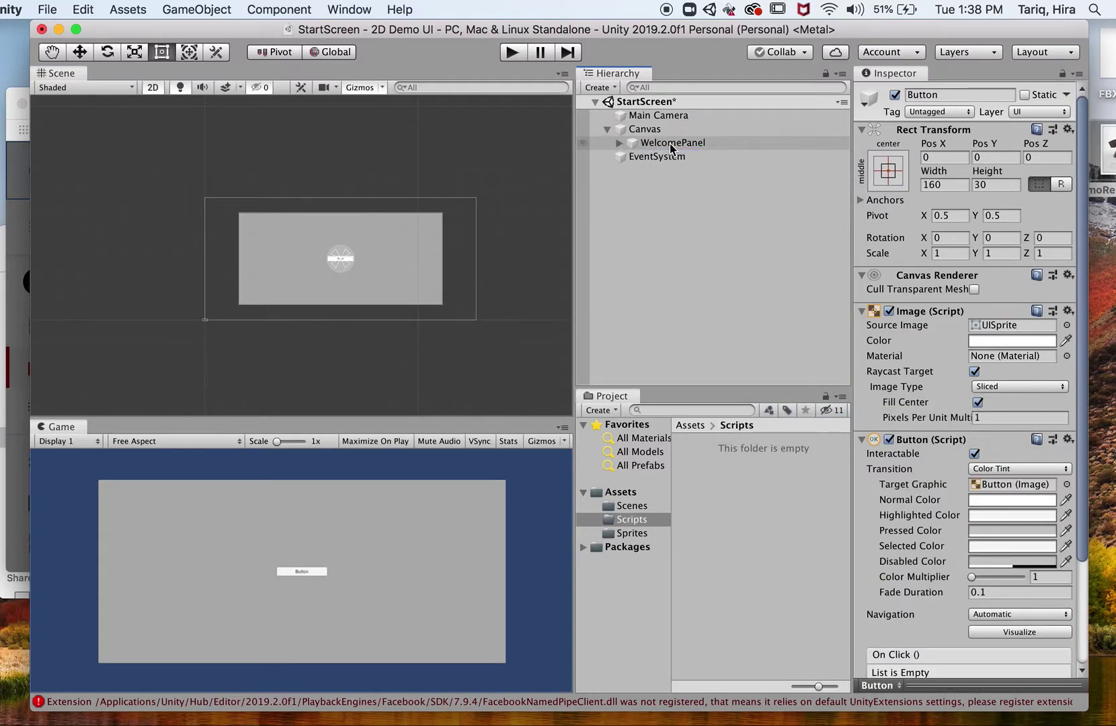
left_click(670, 143)
left_click(619, 142)
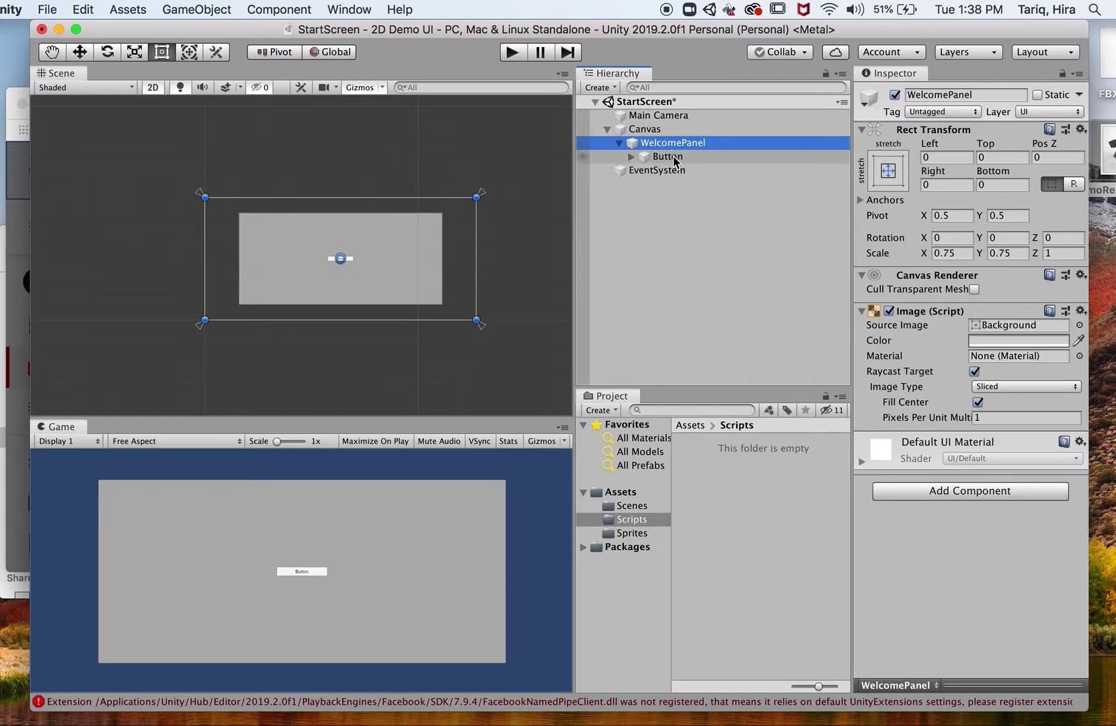
left_click(672, 157)
key("super+BackSpace")
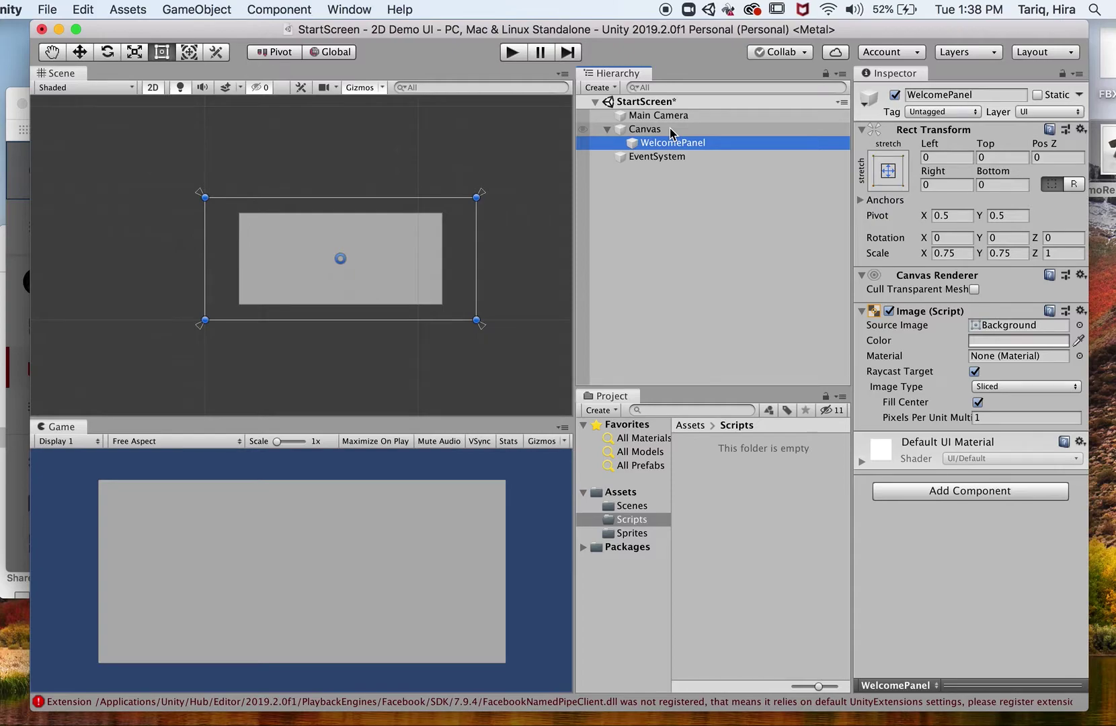
Add a UI Button directly under the Canvas, outside WelcomePanel
left_click(671, 130)
right_click(674, 134)
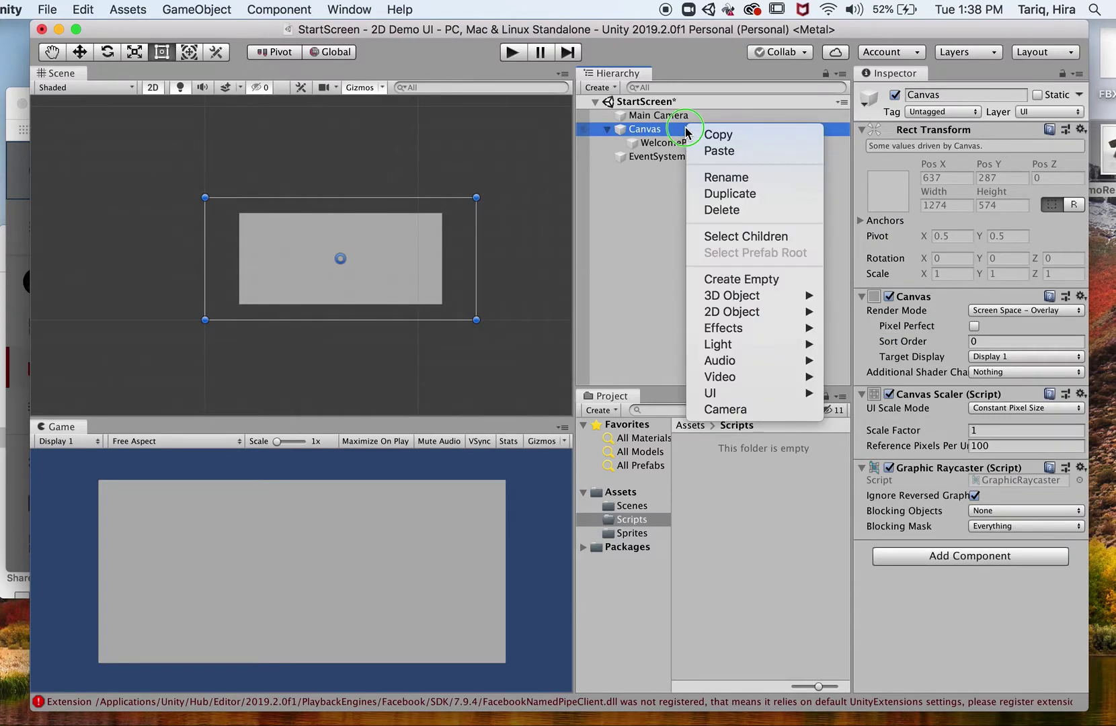
mouse_move(741, 398)
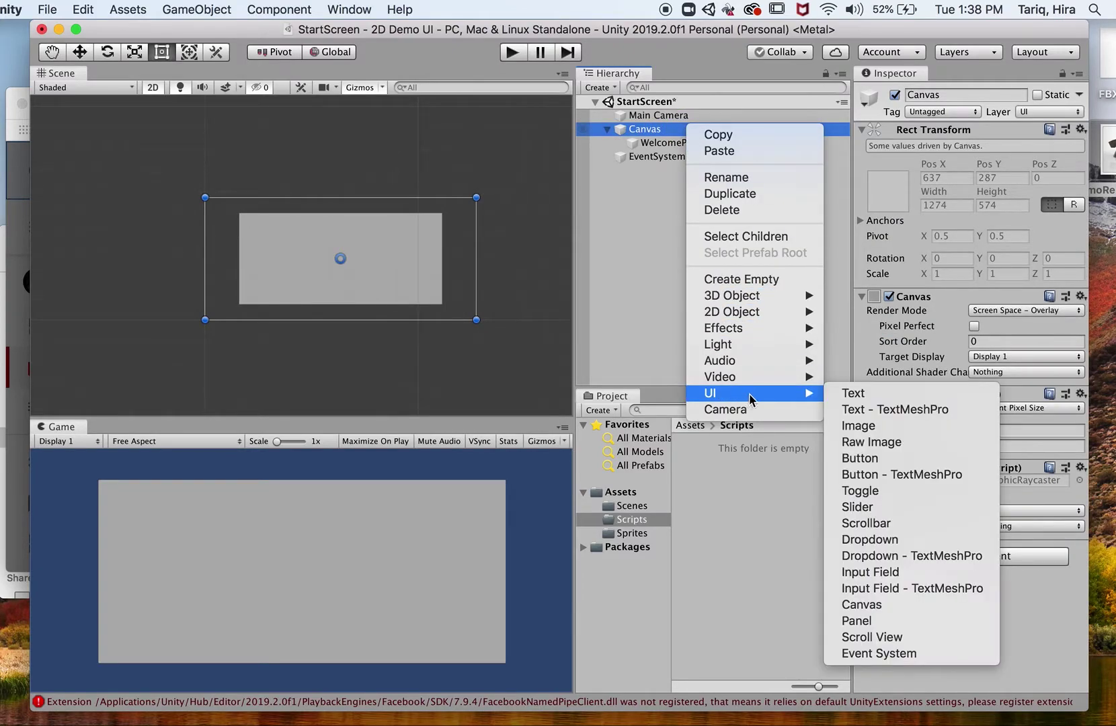
left_click(893, 458)
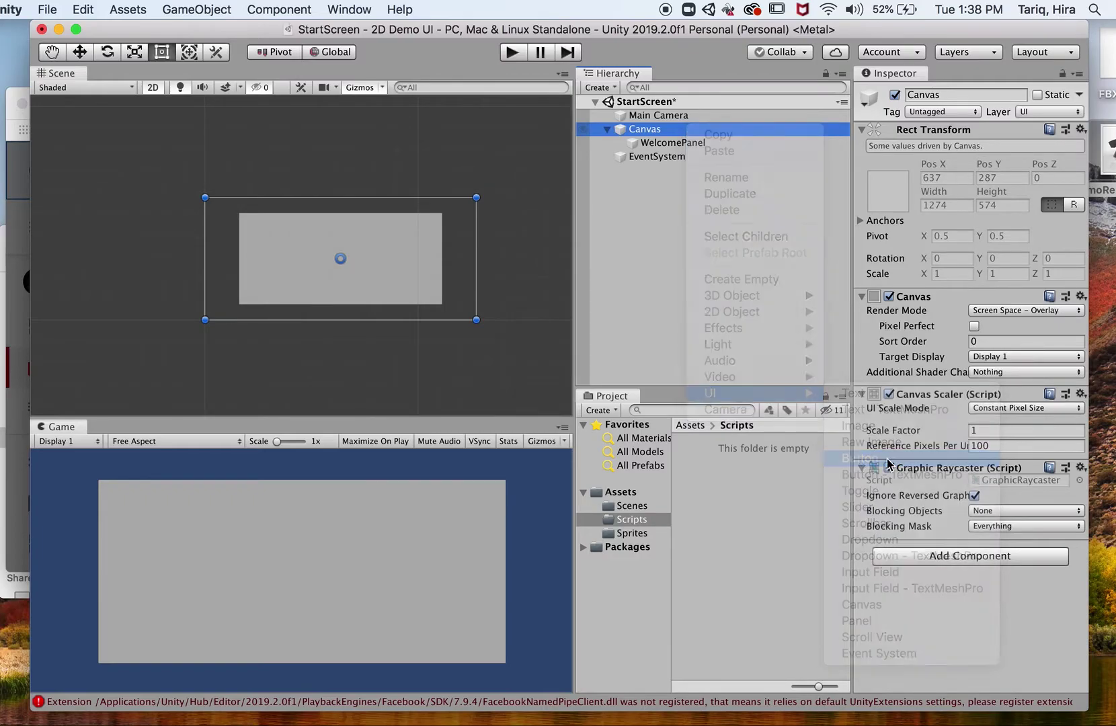
Examine the Canvas hierarchy, expanding and collapsing the Canvas and Button to compare the Button's level with WelcomePanel's
left_click(607, 129)
left_click(607, 130)
left_click(682, 143)
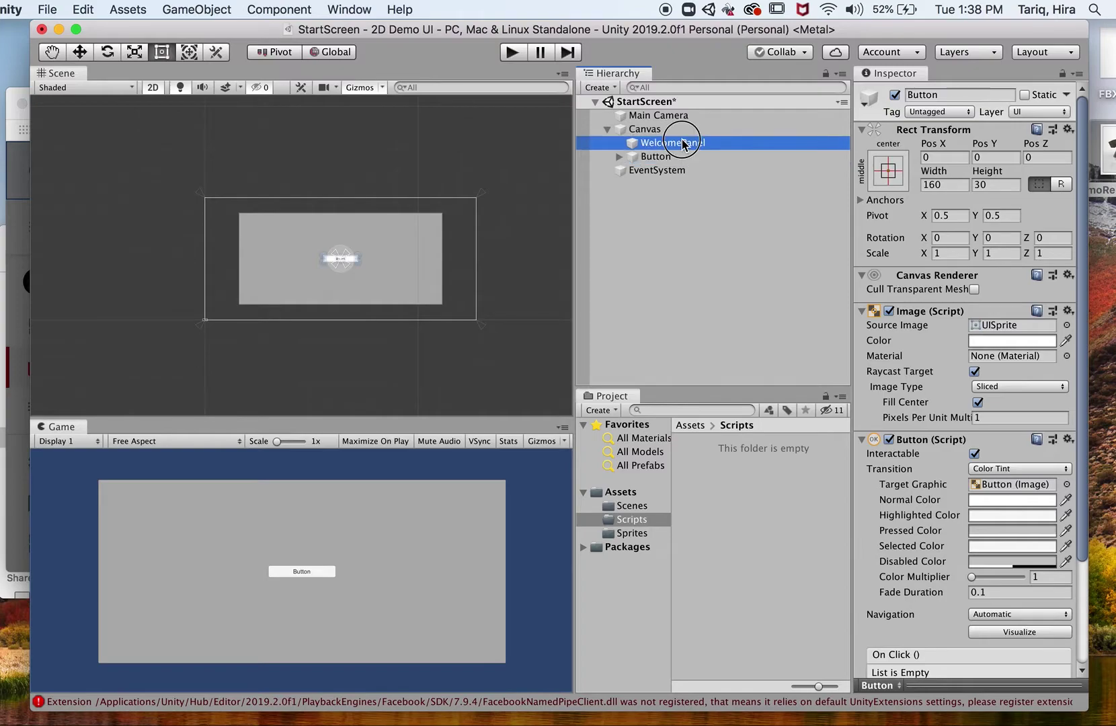
left_click(607, 130)
left_click(607, 130)
left_click(607, 129)
left_click(607, 130)
left_click(618, 156)
left_click(618, 156)
left_click(651, 158)
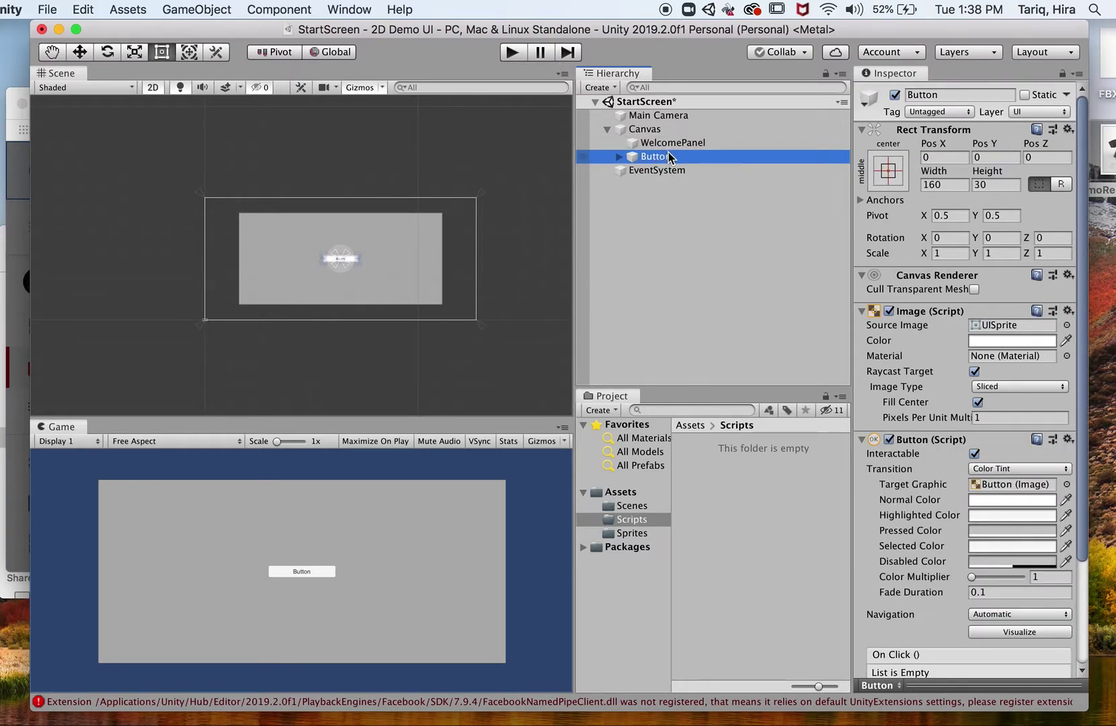
mouse_move(678, 159)
left_mouse_down()
mouse_move(677, 142)
mouse_move(677, 154)
left_mouse_up()
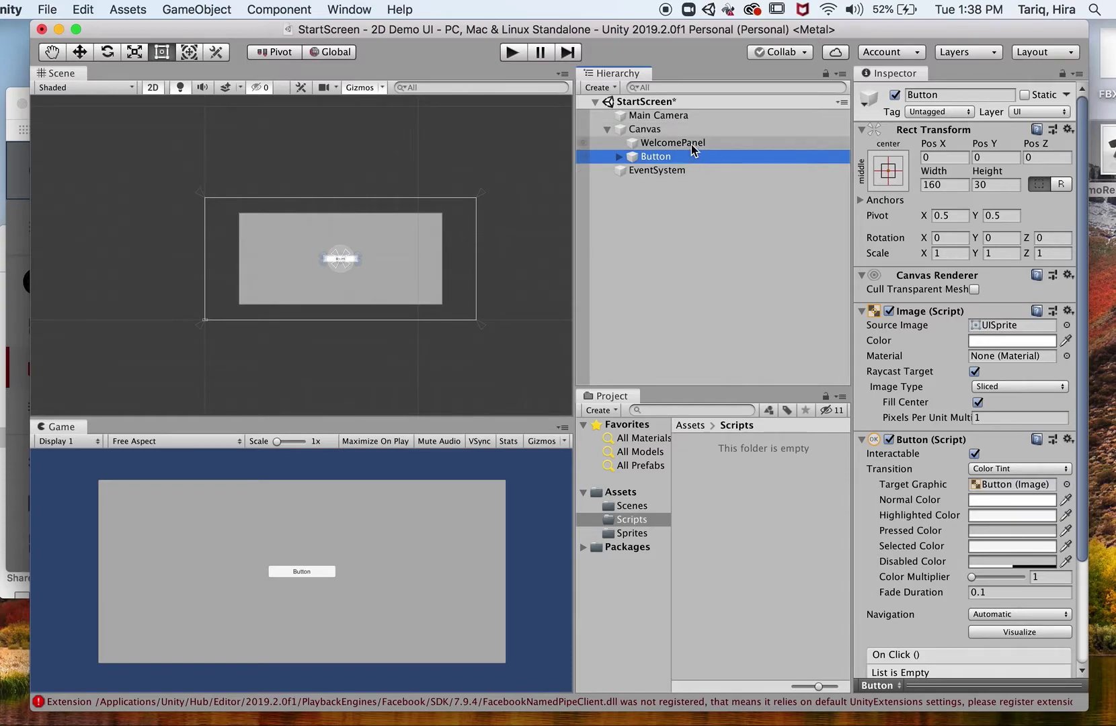
Deactivate WelcomePanel to test whether the sibling Button is affected, and activate the panel again
left_click(764, 143)
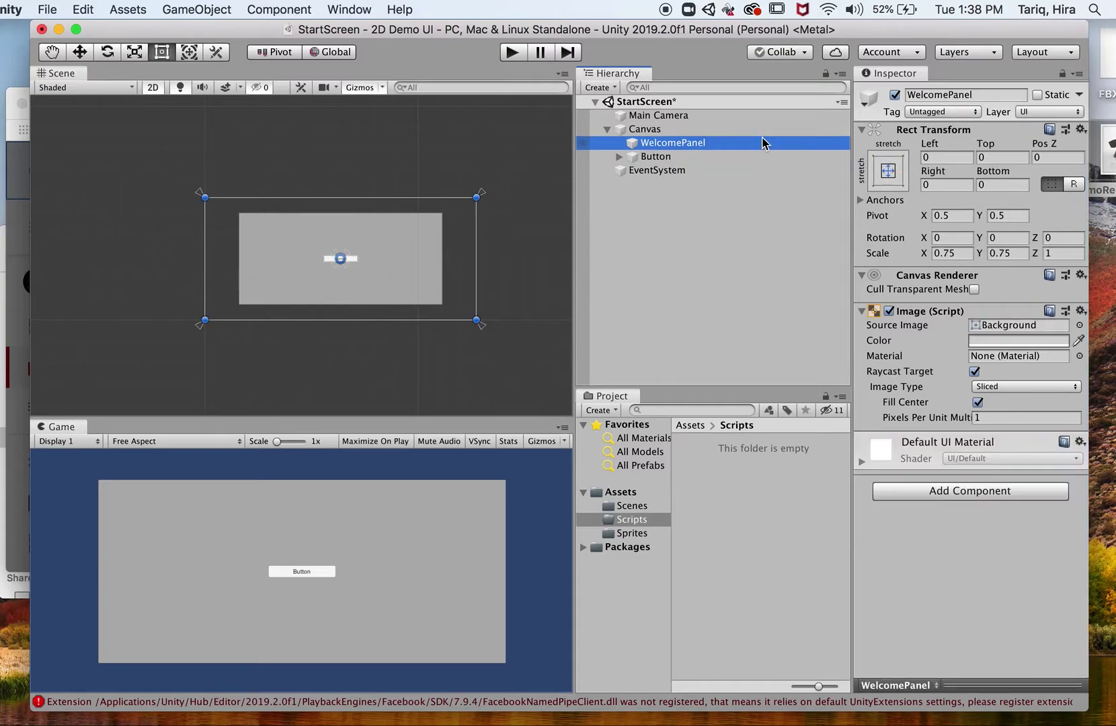
left_click(895, 95)
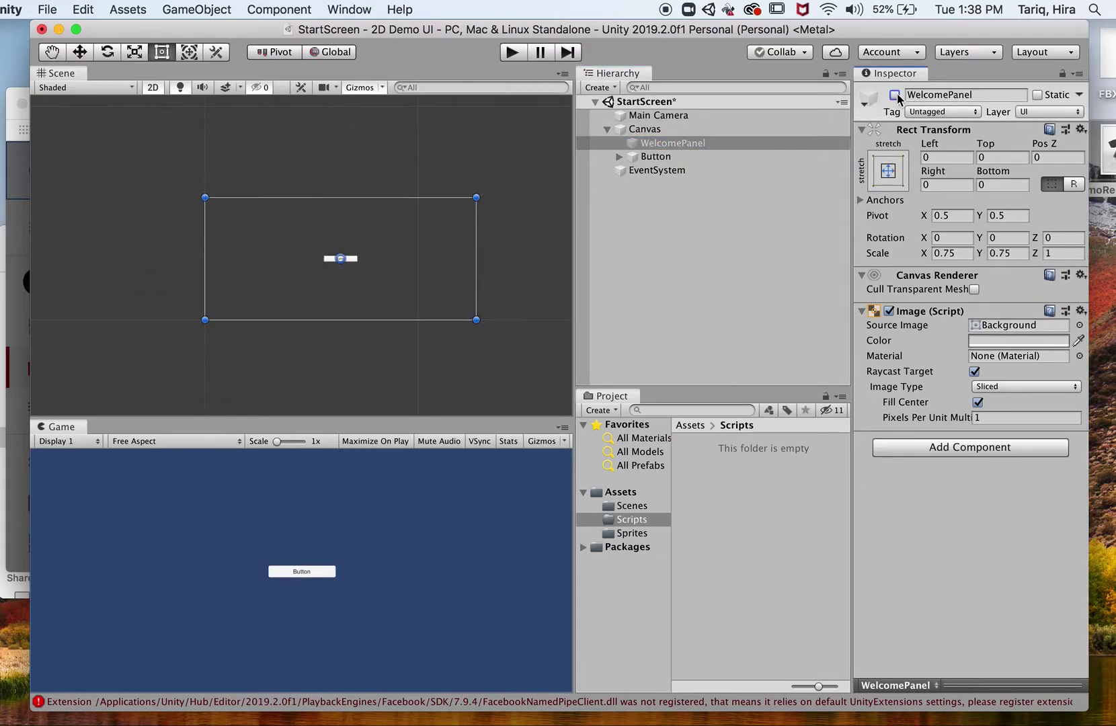
left_click(895, 94)
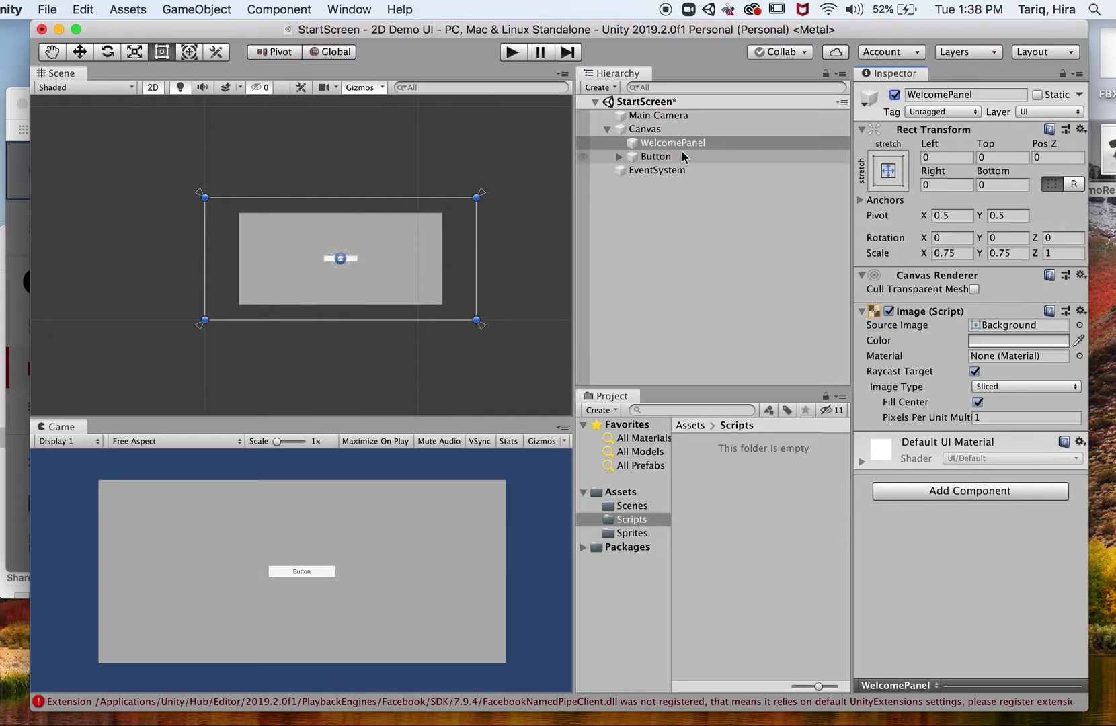
Nest the Button under WelcomePanel in the hierarchy
left_click(679, 159)
left_click_drag(680, 160, 680, 145)
Deactivate and reactivate WelcomePanel twice to test how its child Button is affected
left_click(691, 143)
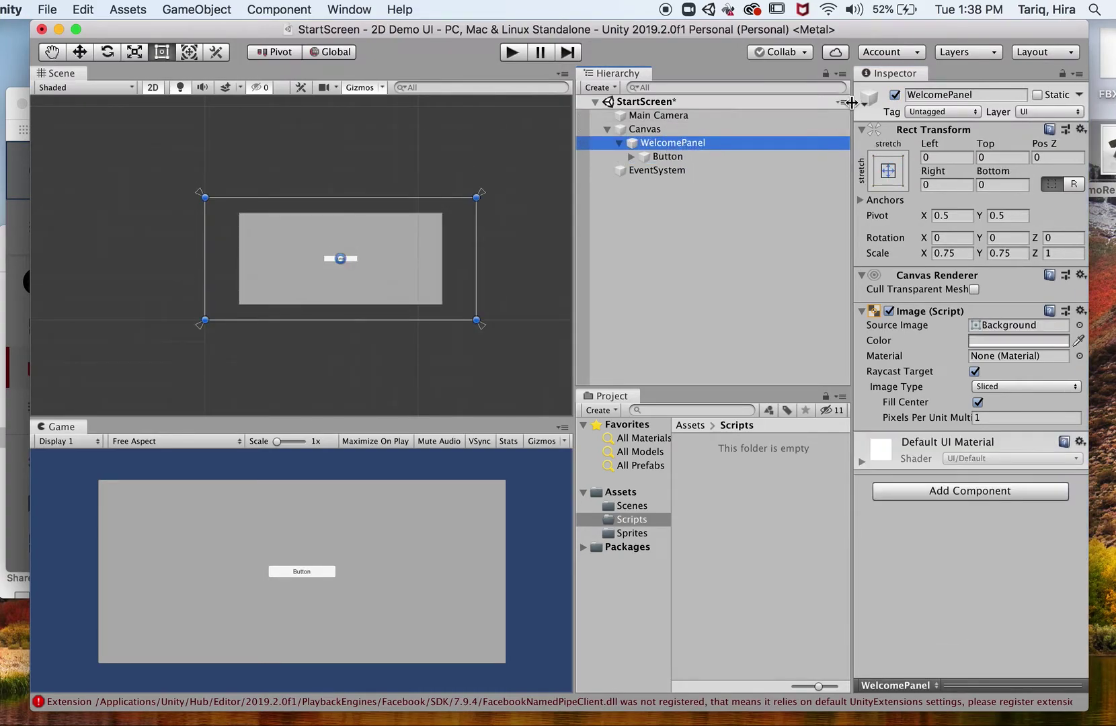
left_click(895, 95)
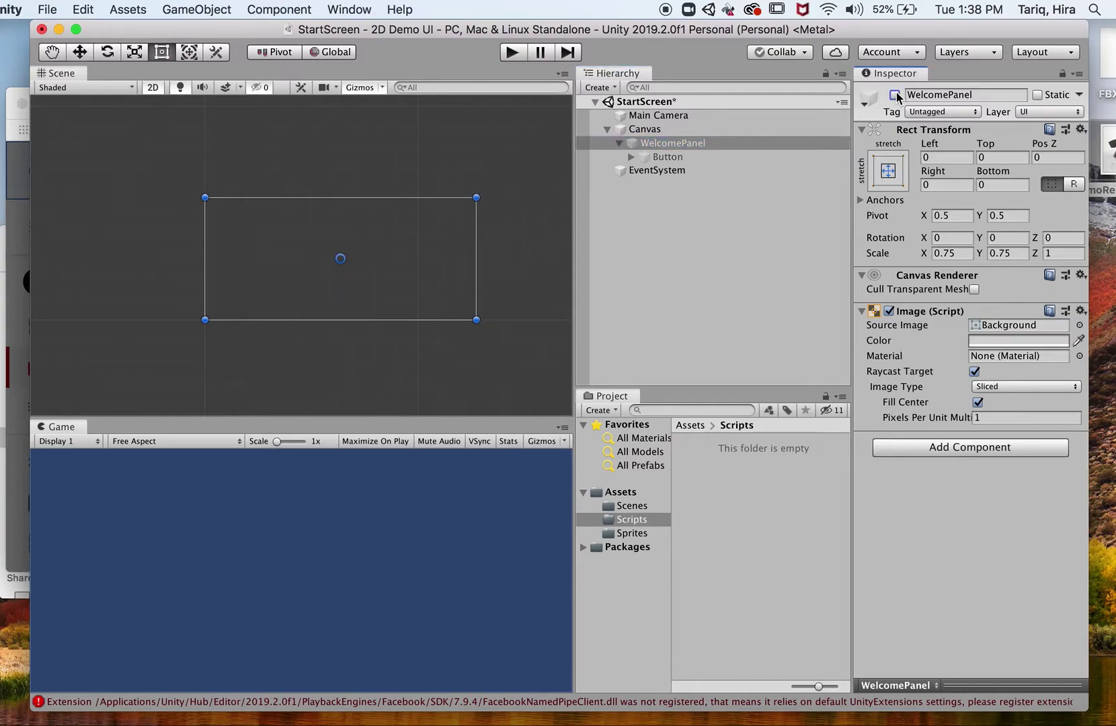
left_click(895, 95)
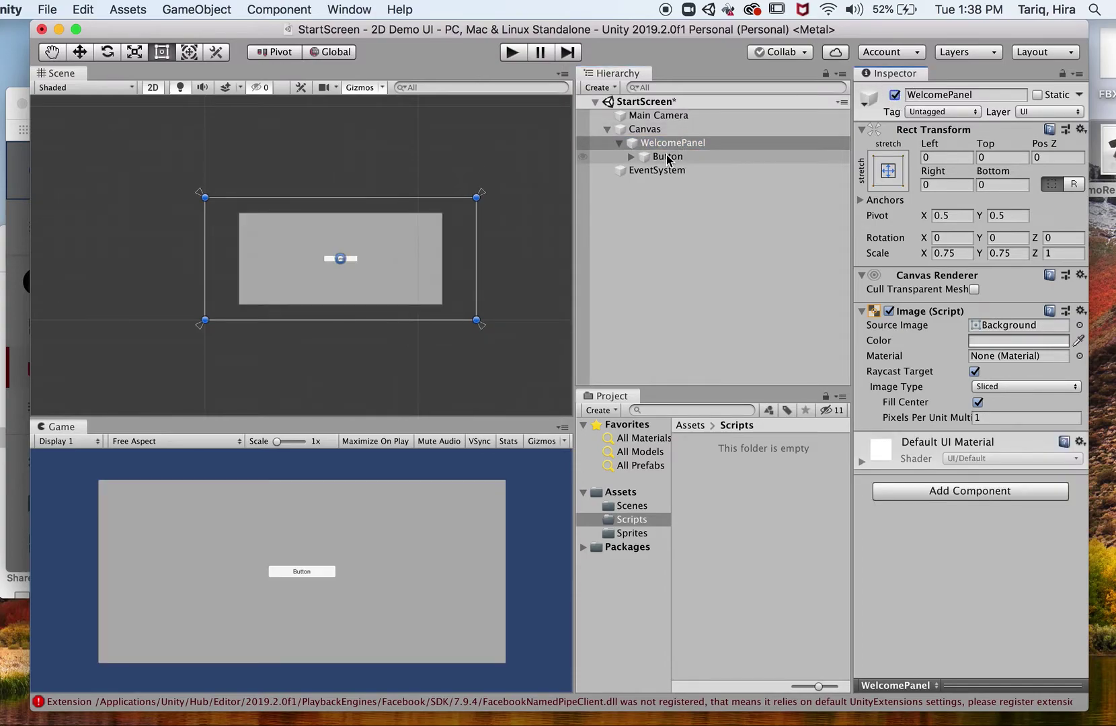
left_click(895, 95)
left_click(752, 187)
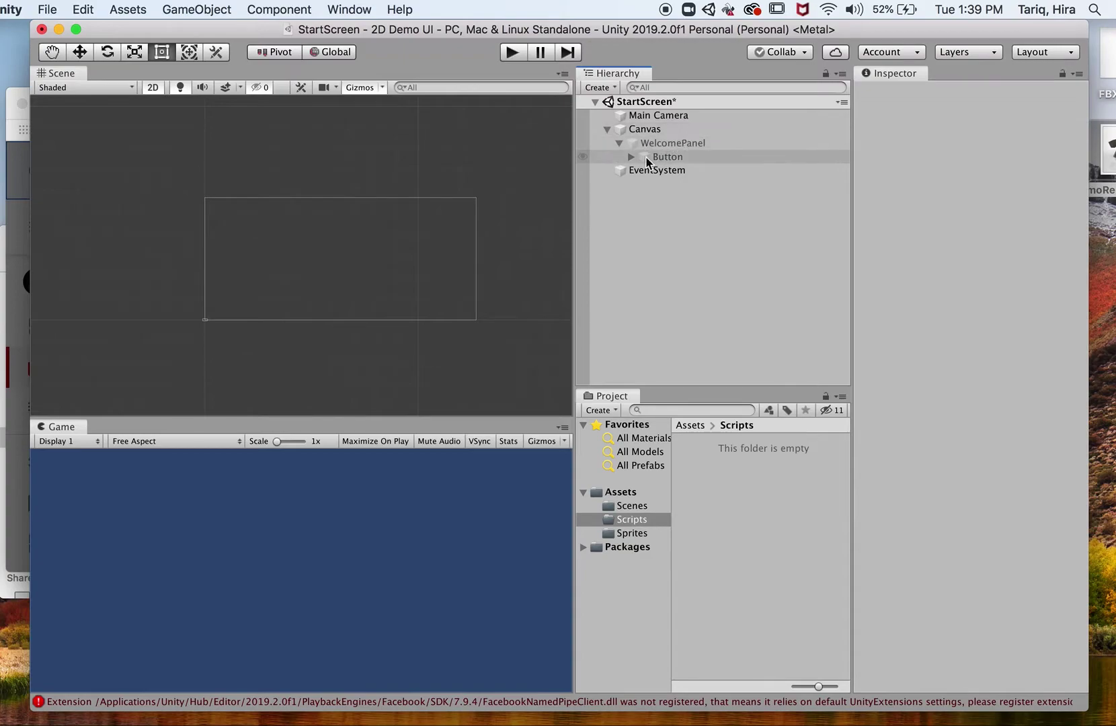
left_click(665, 143)
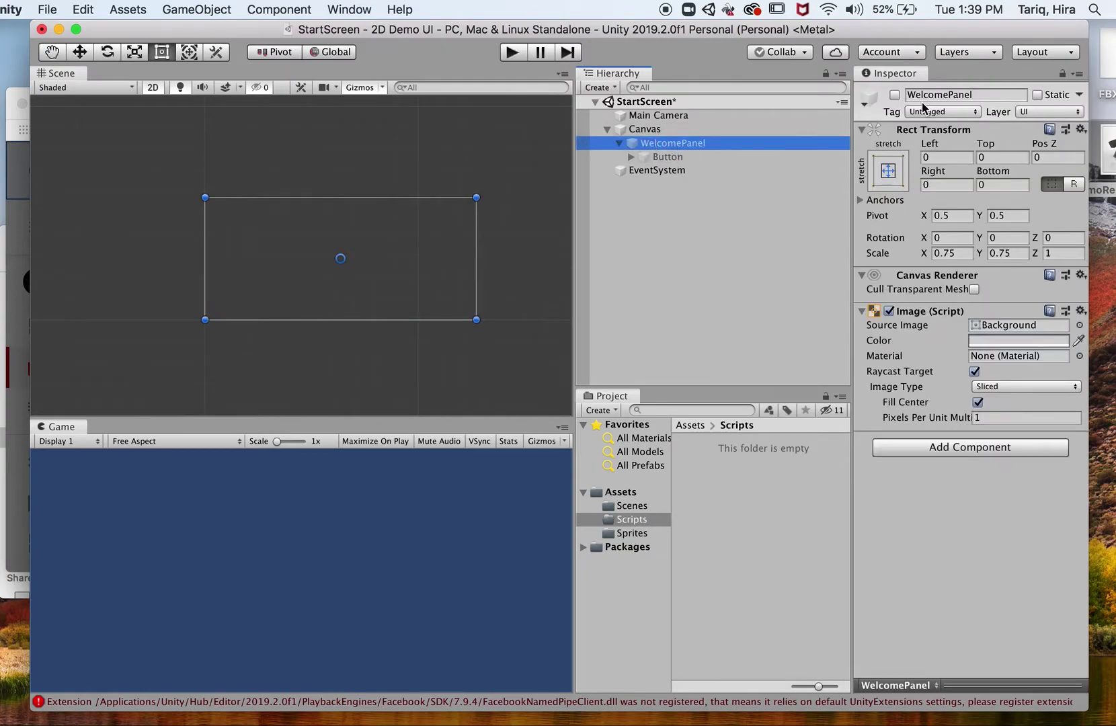
left_click(894, 96)
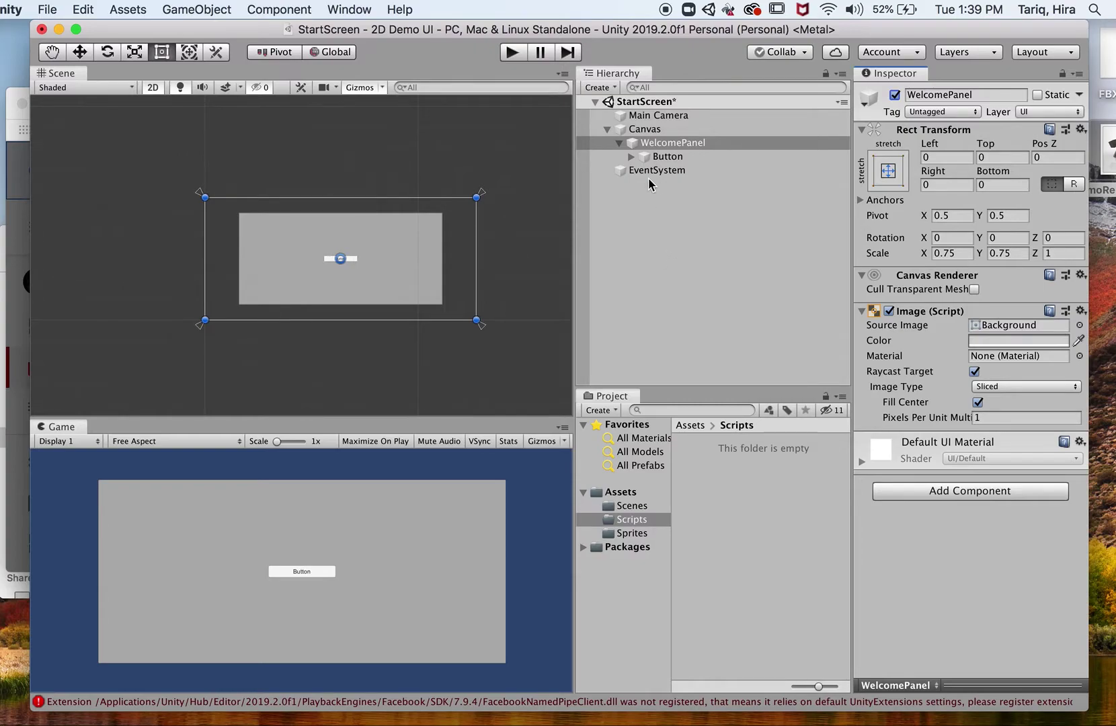
Review the Button's component settings, and test the button's response in Play mode
left_click(672, 157)
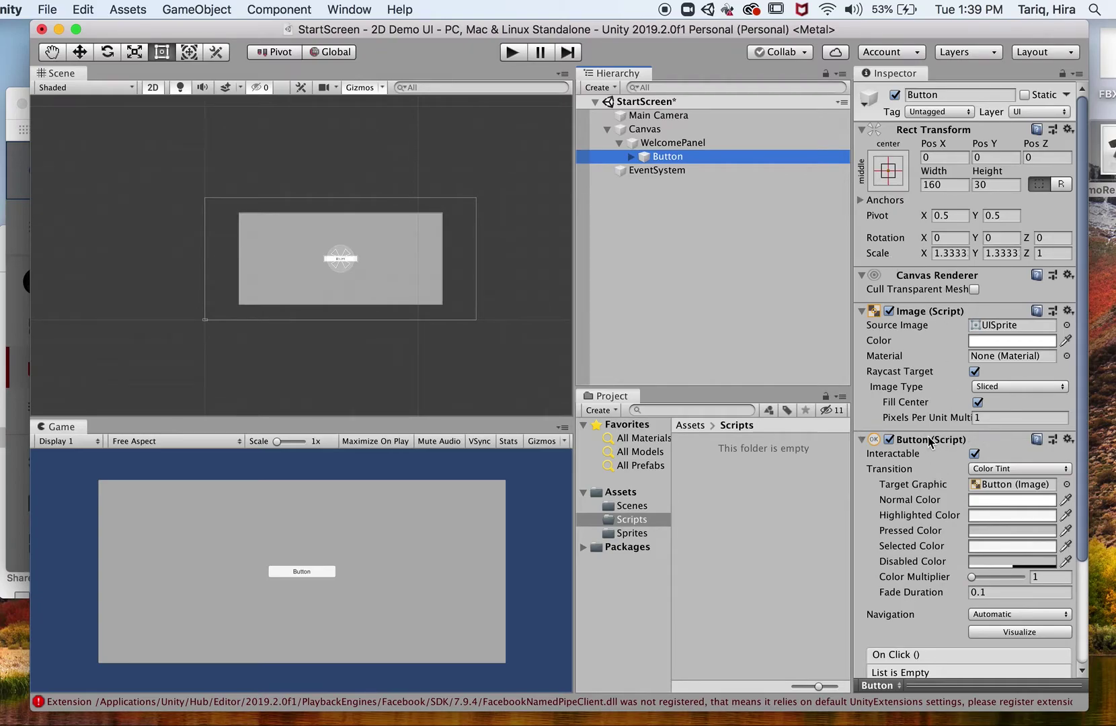
scroll(966, 405, "down", 5)
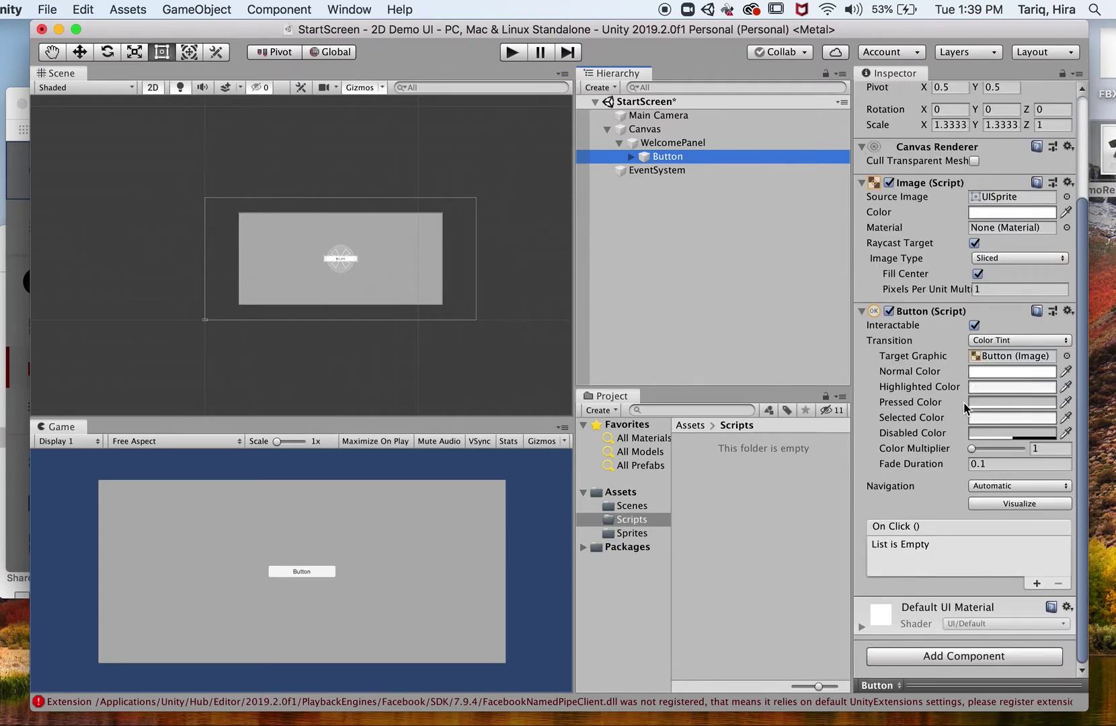
scroll(932, 333, "up", 5)
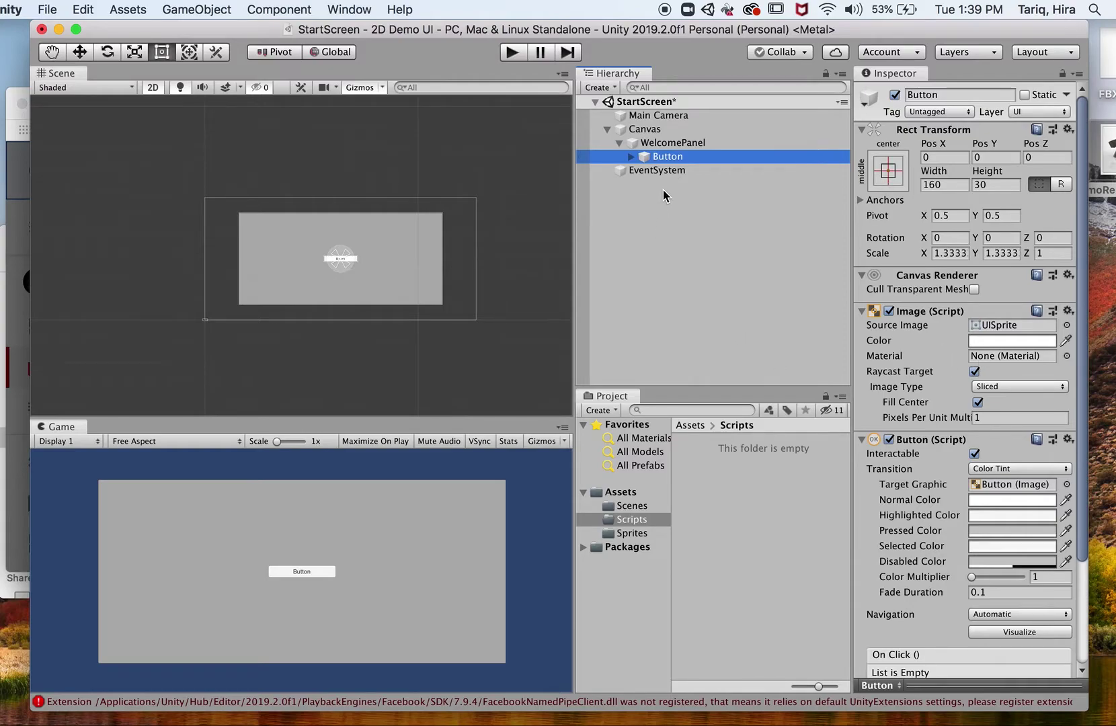
left_click(510, 52)
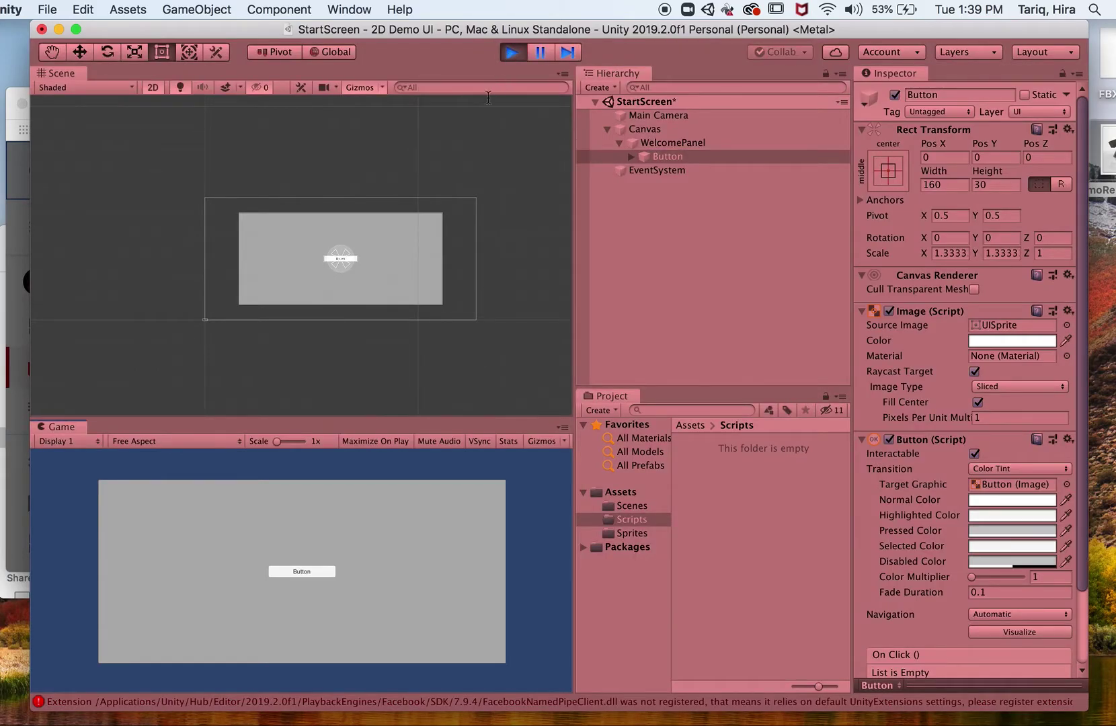
left_click(315, 570)
left_click(315, 570)
left_click(316, 575)
left_click(315, 575)
left_click(316, 577)
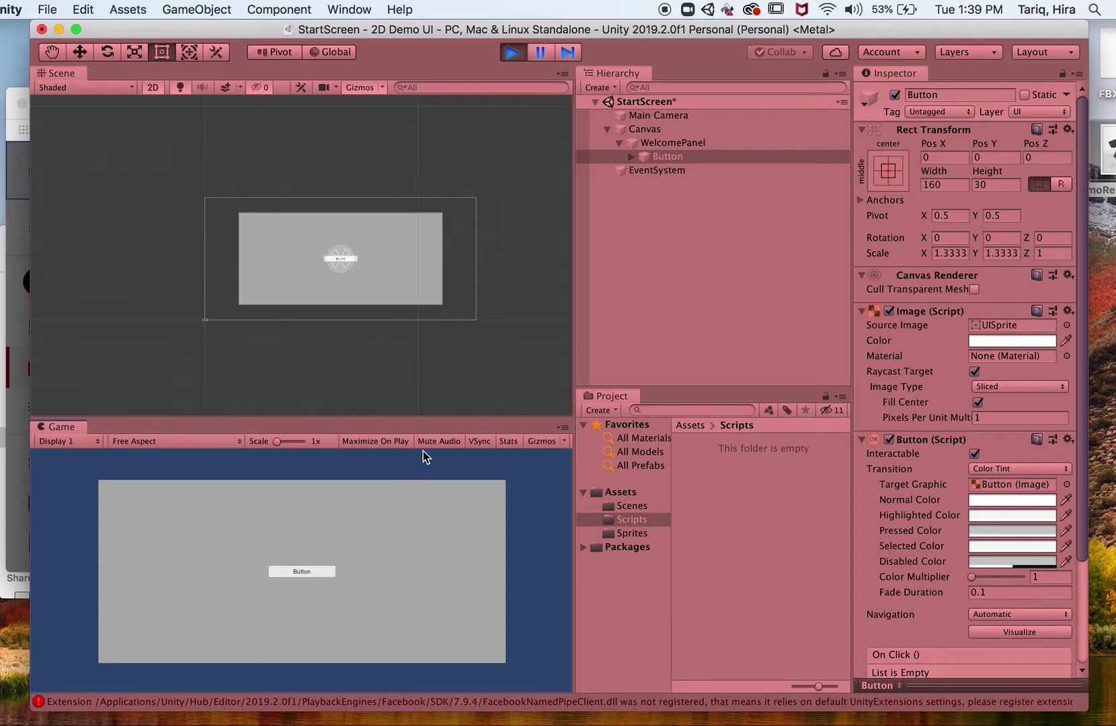
left_click(514, 54)
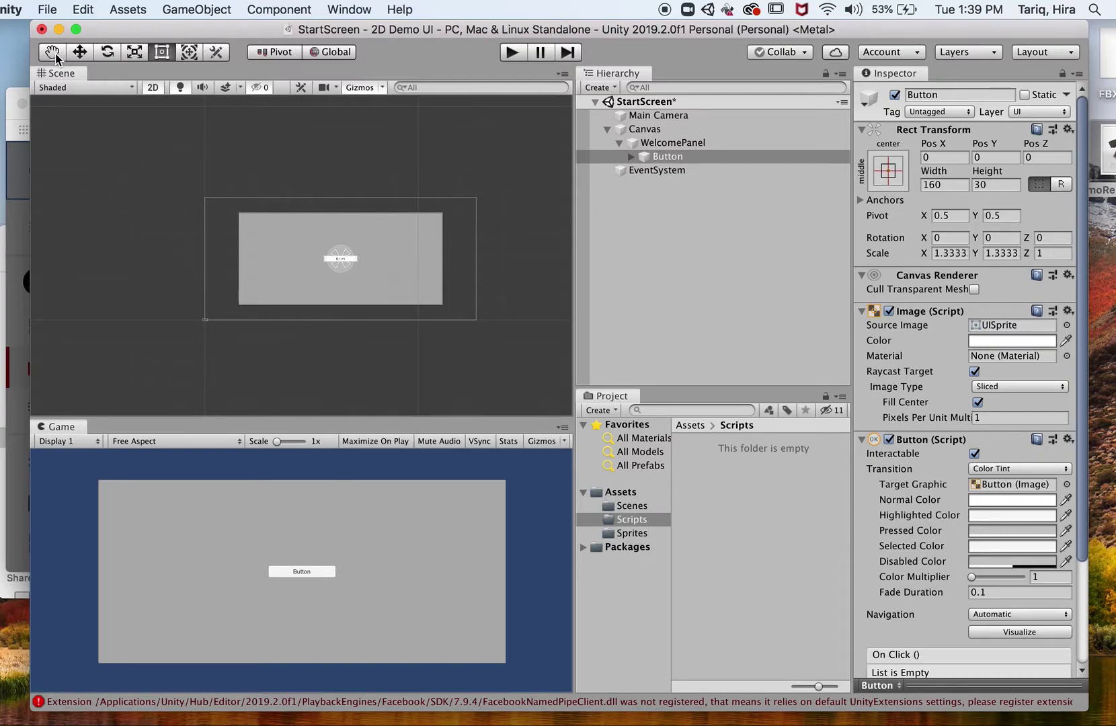
Go through the Hand, Move, Rotate, Scale and Rect tools to see what each offers in the scene
left_click_drag(115, 220, 90, 209)
left_click(79, 52)
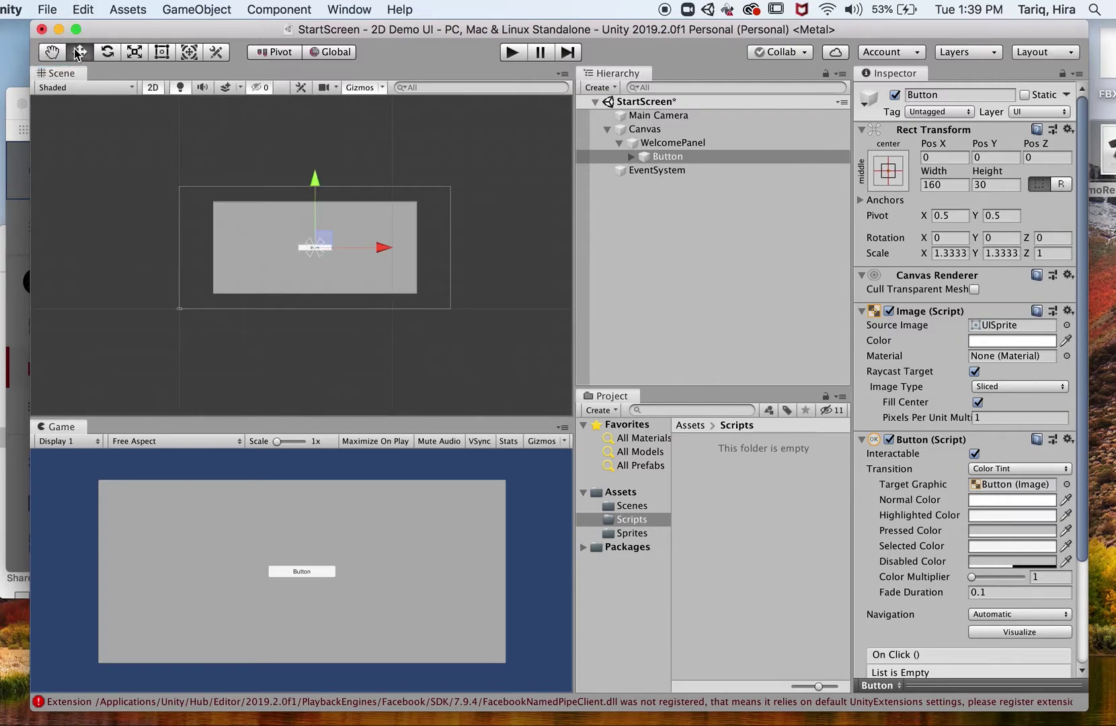
left_click(107, 52)
left_click(135, 58)
left_click(128, 153)
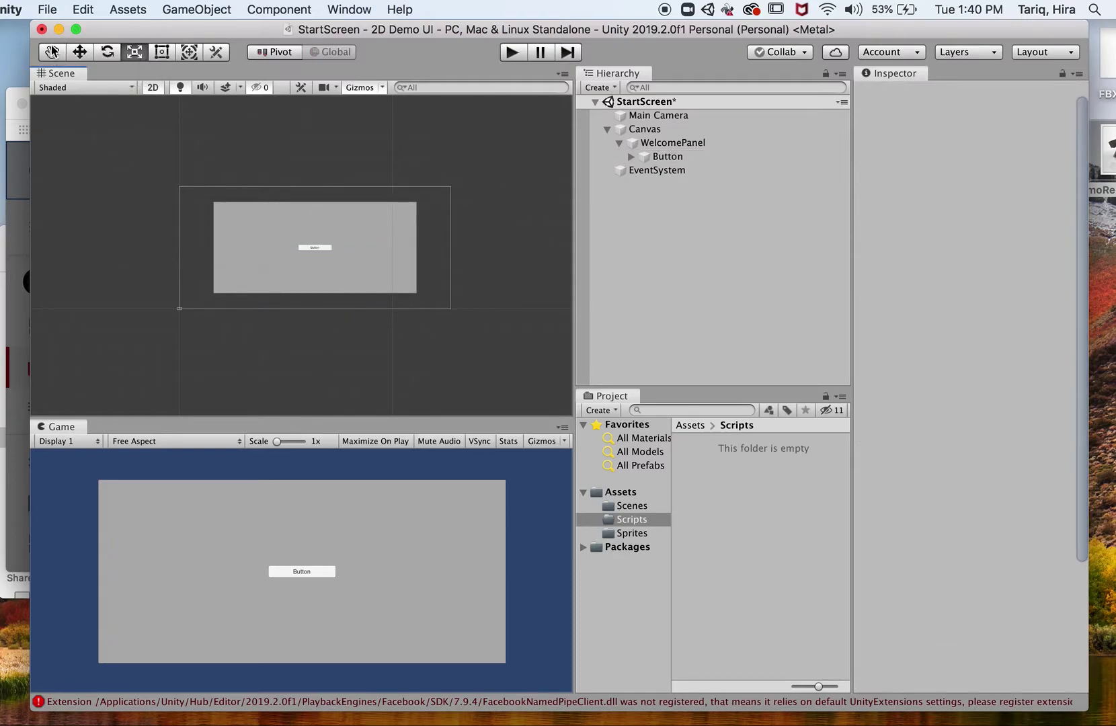
left_click(52, 51)
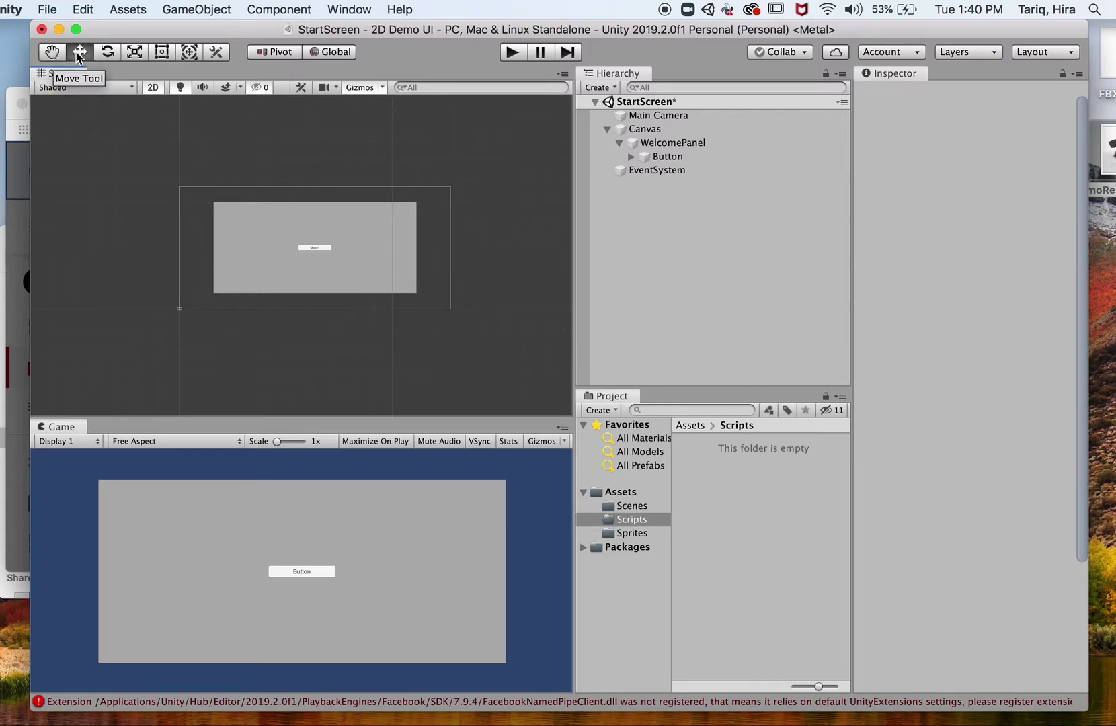
left_click(105, 56)
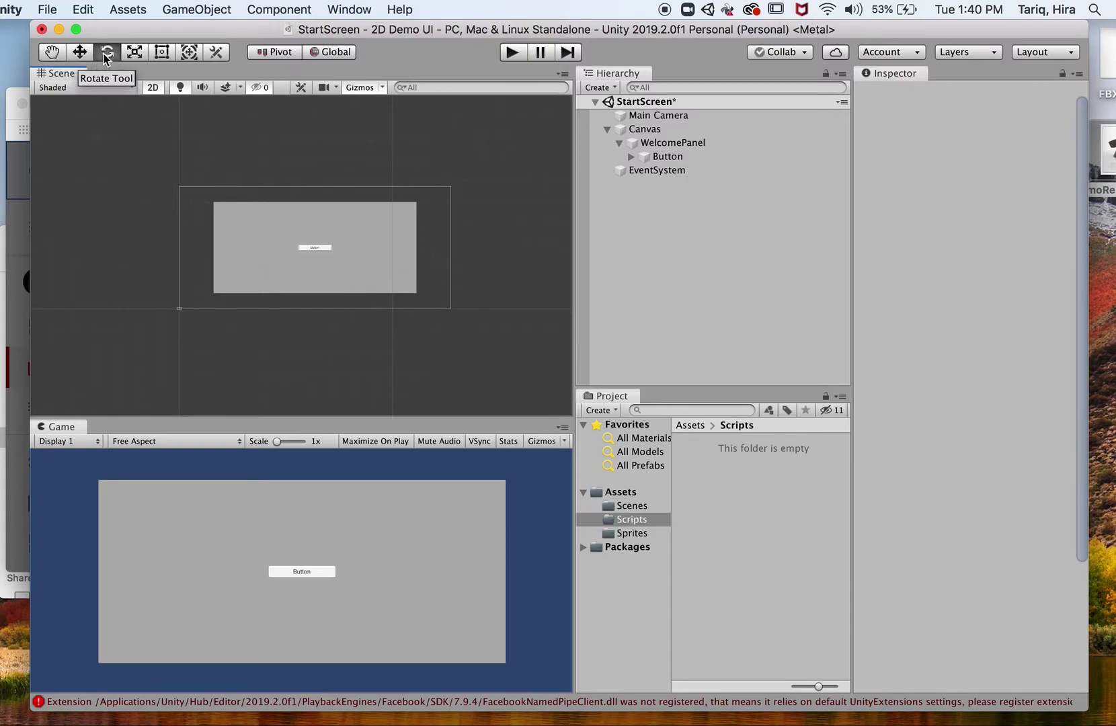
left_click(138, 60)
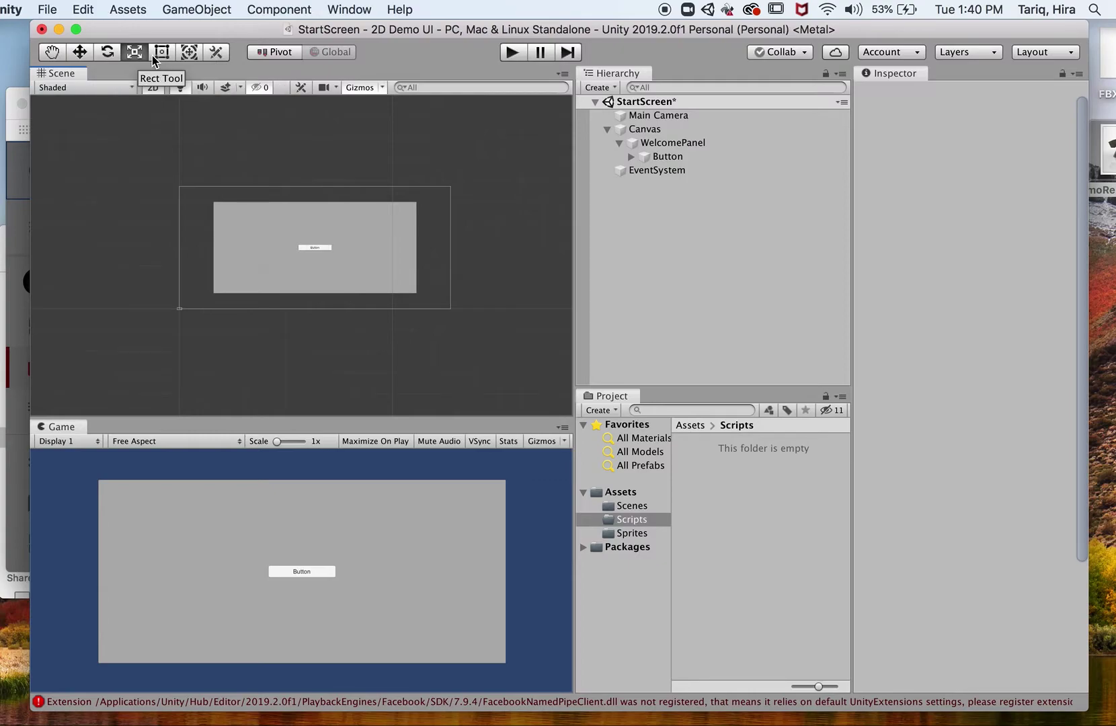
left_click(169, 54)
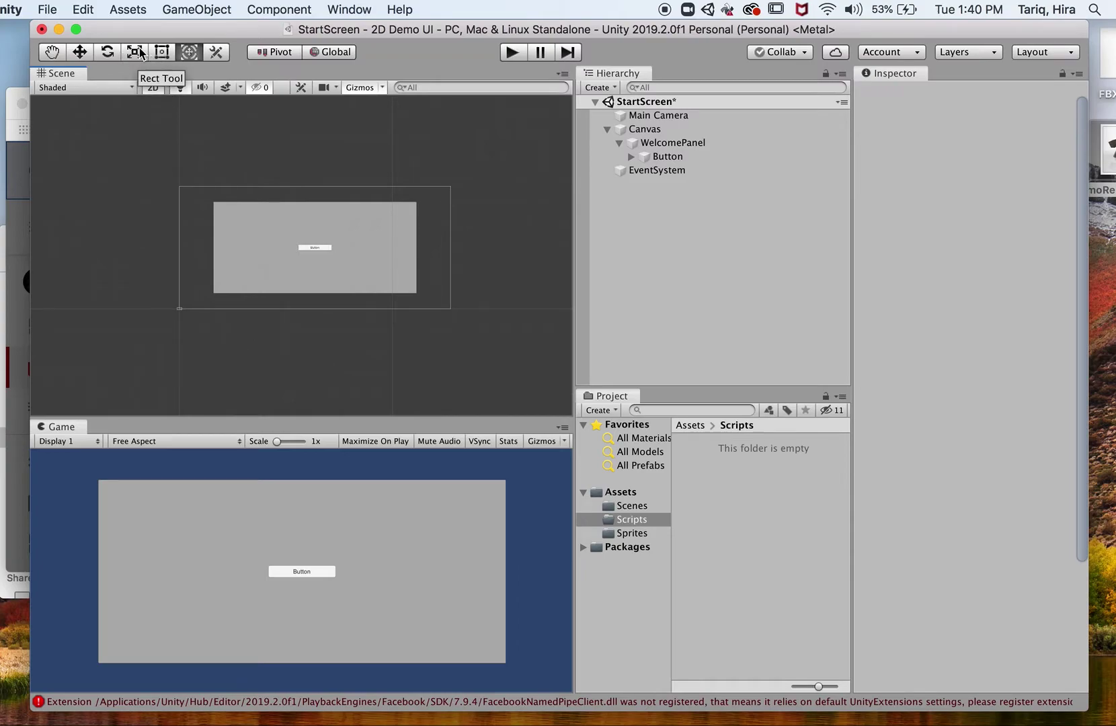
Move WelcomePanel up by 56 units with the Move tool, and bring it back to its original position
left_click(78, 53)
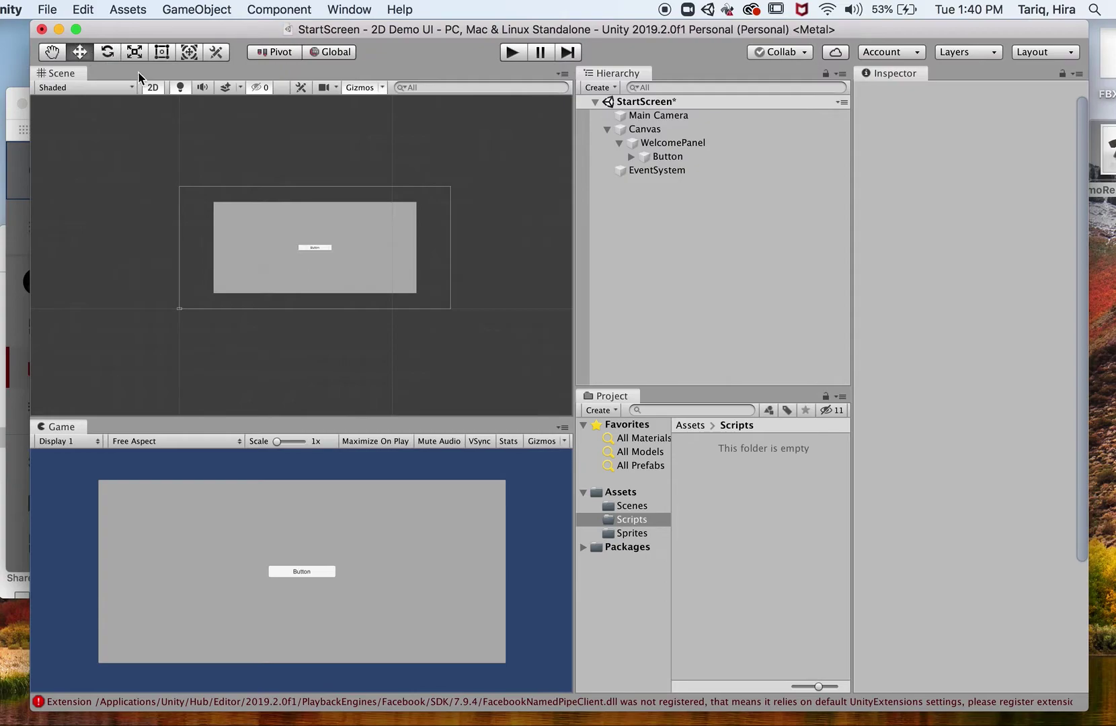
left_click(645, 143)
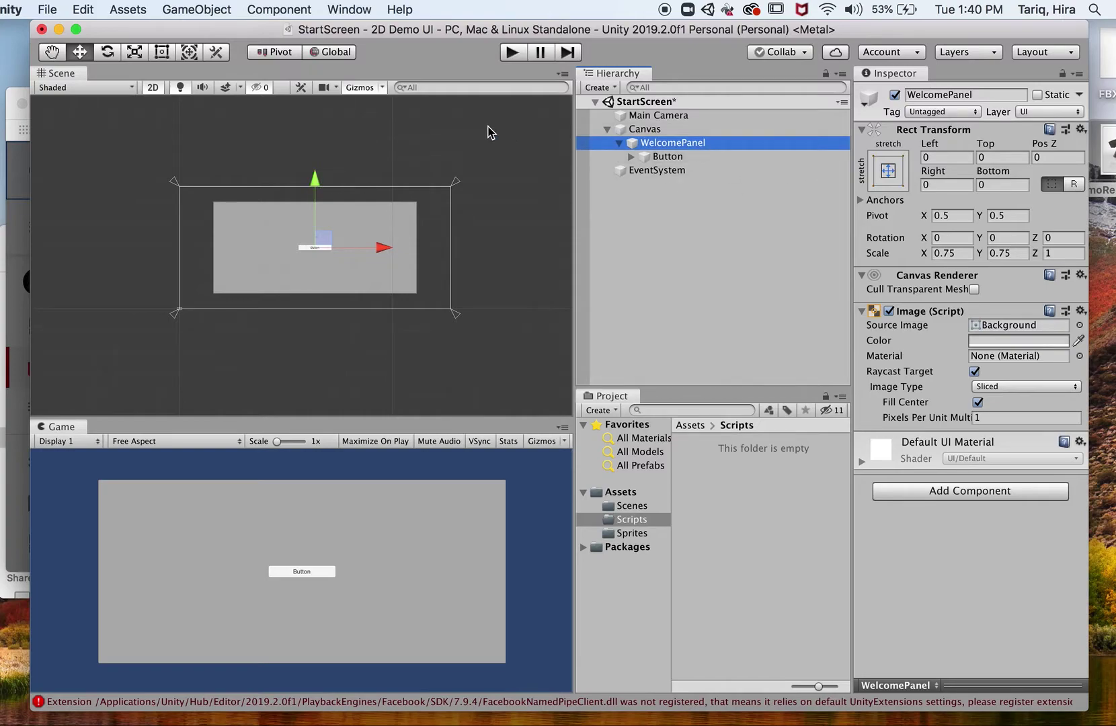
left_click_drag(316, 187, 341, 176)
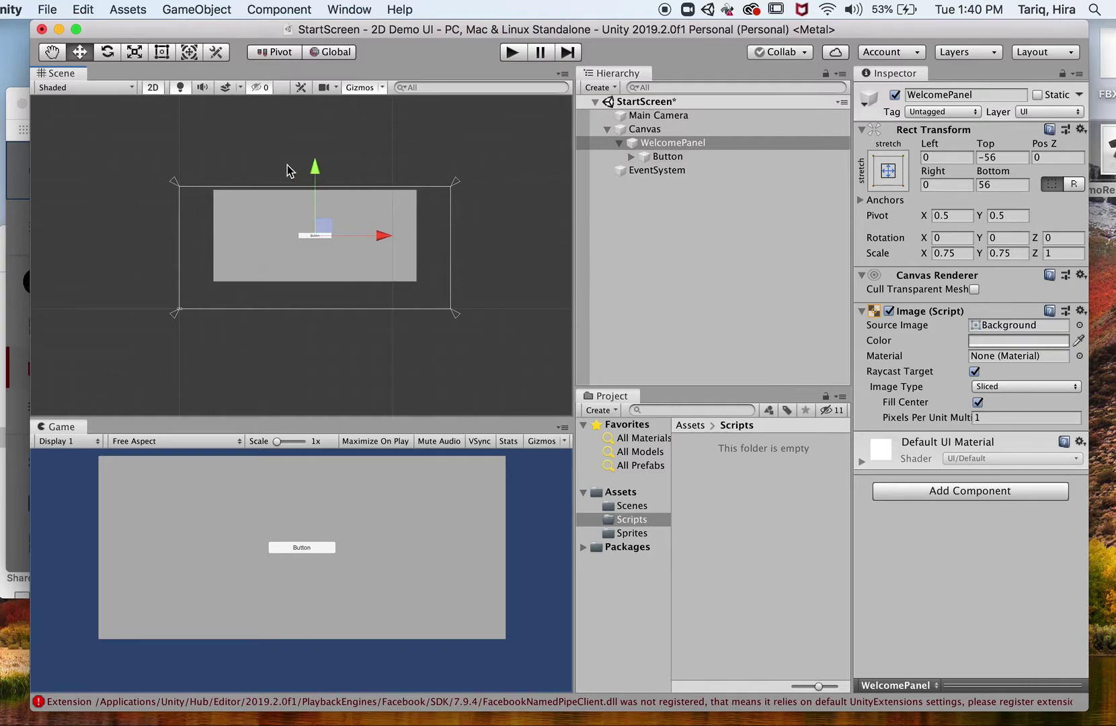
left_click_drag(312, 170, 316, 185)
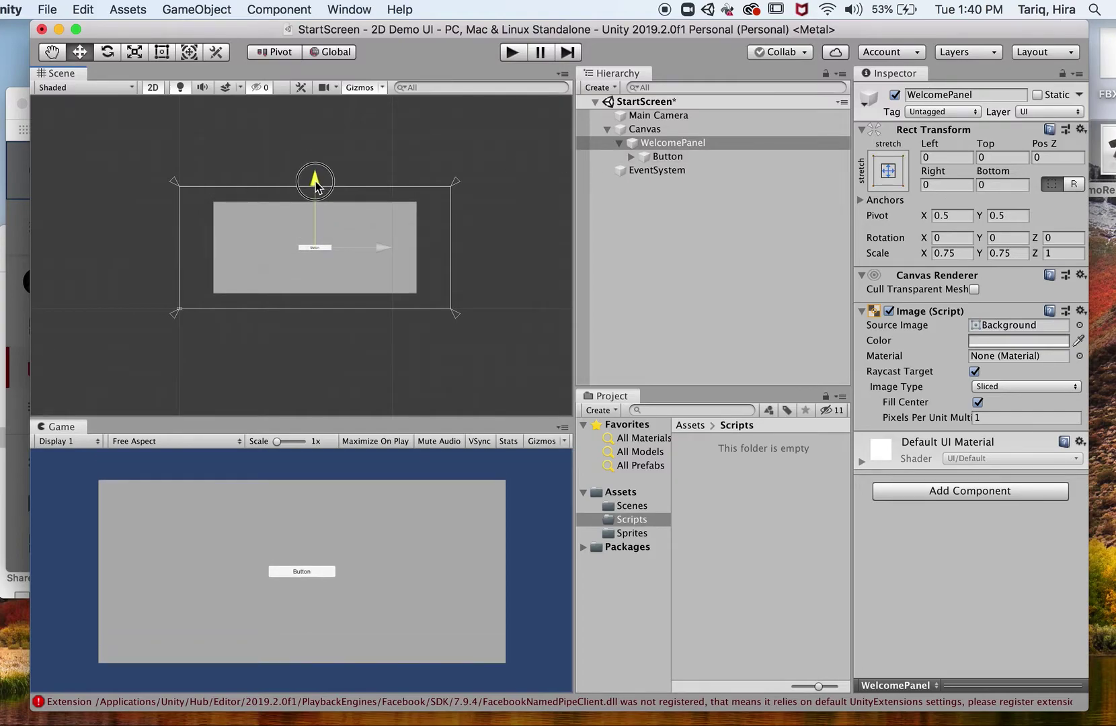
Move WelcomePanel beyond the canvas's upper-right corner, and try resetting its Rect Transform before undoing the reset
left_click_drag(343, 238, 675, 155)
left_click(1081, 131)
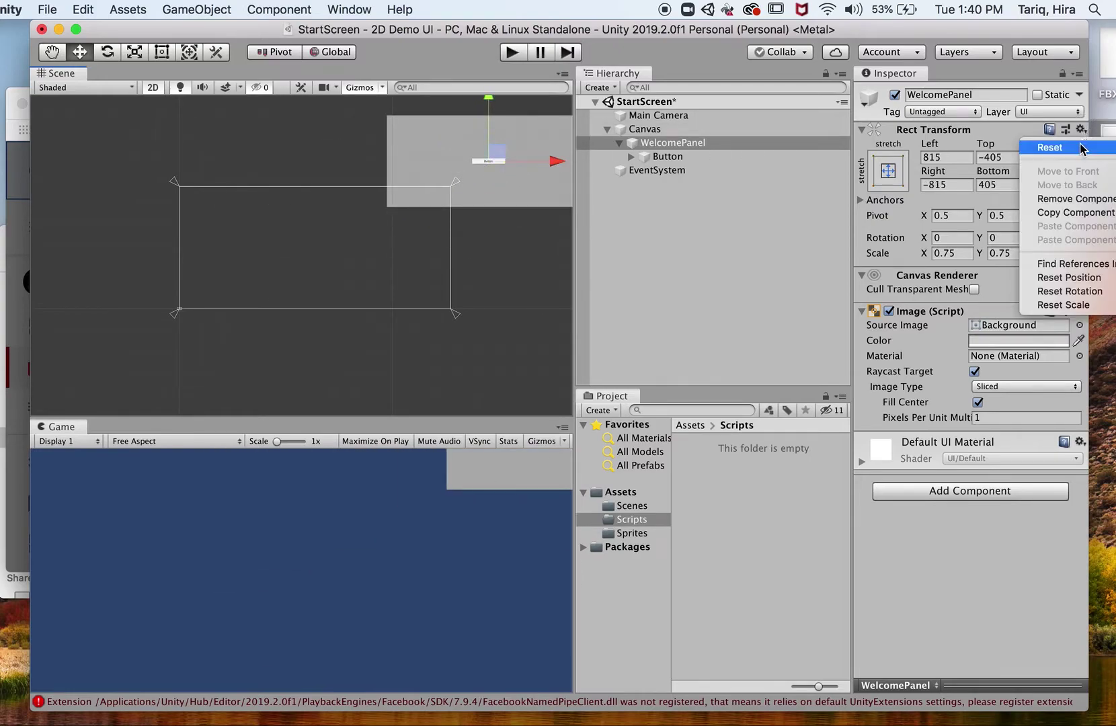
left_click(1075, 145)
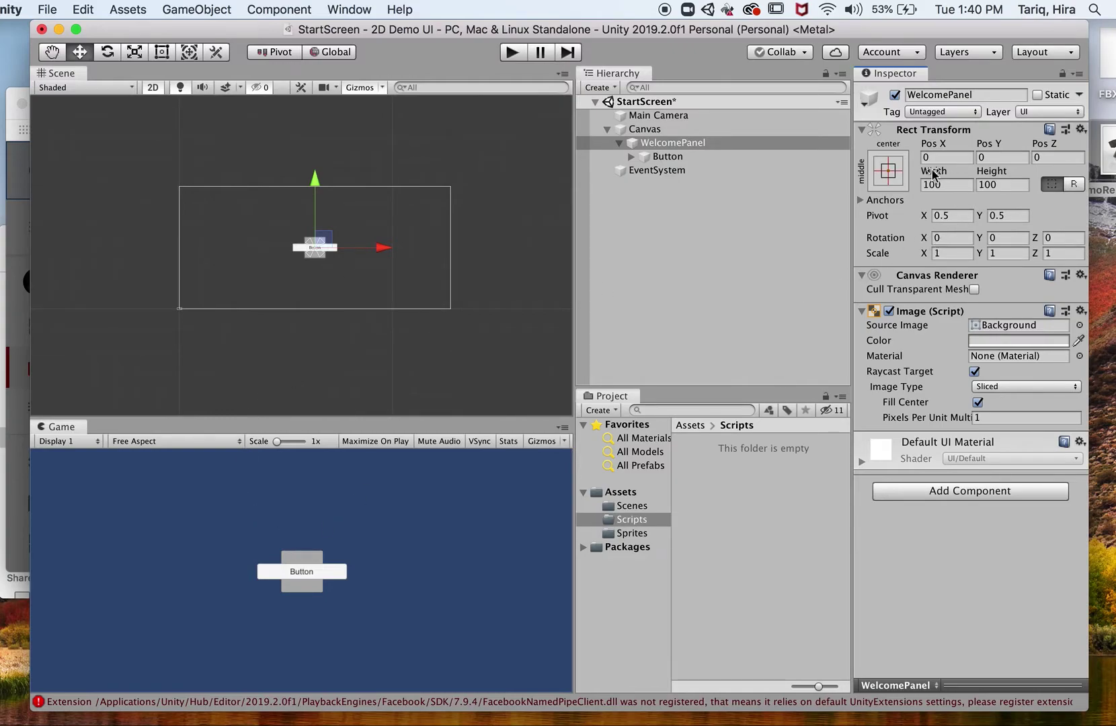
key("super+z")
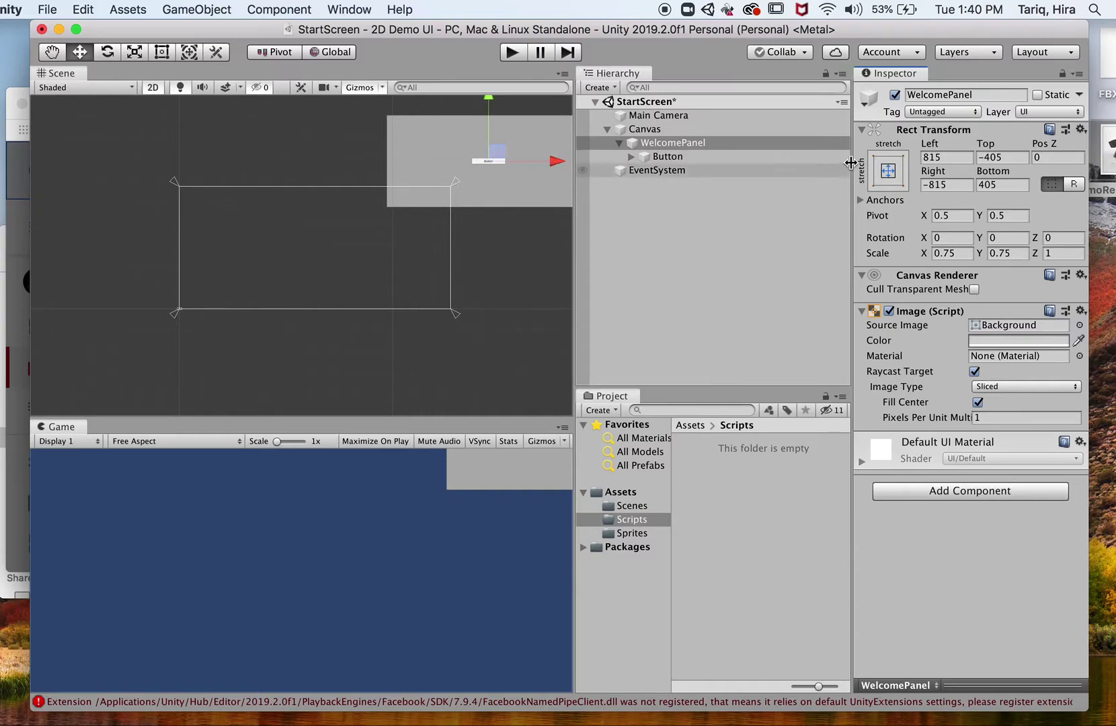
Try setting WelcomePanel's Right and Top offsets to 0, undoing each change
left_click(965, 184)
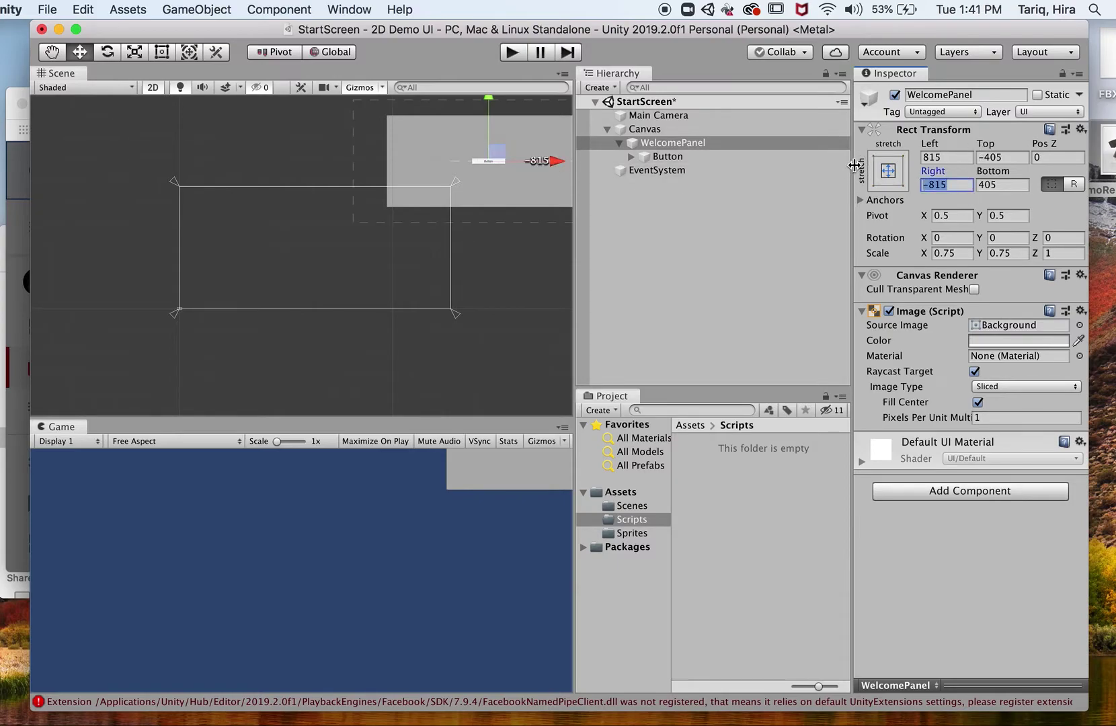
type("0")
left_click(1016, 185)
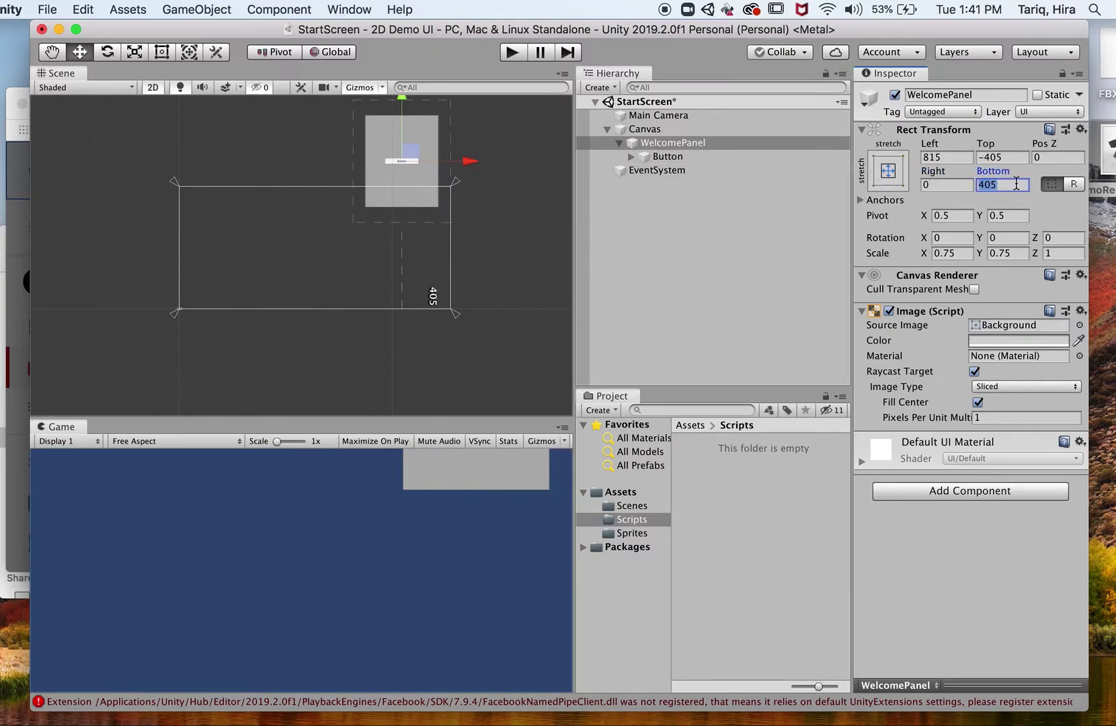
key("super+z")
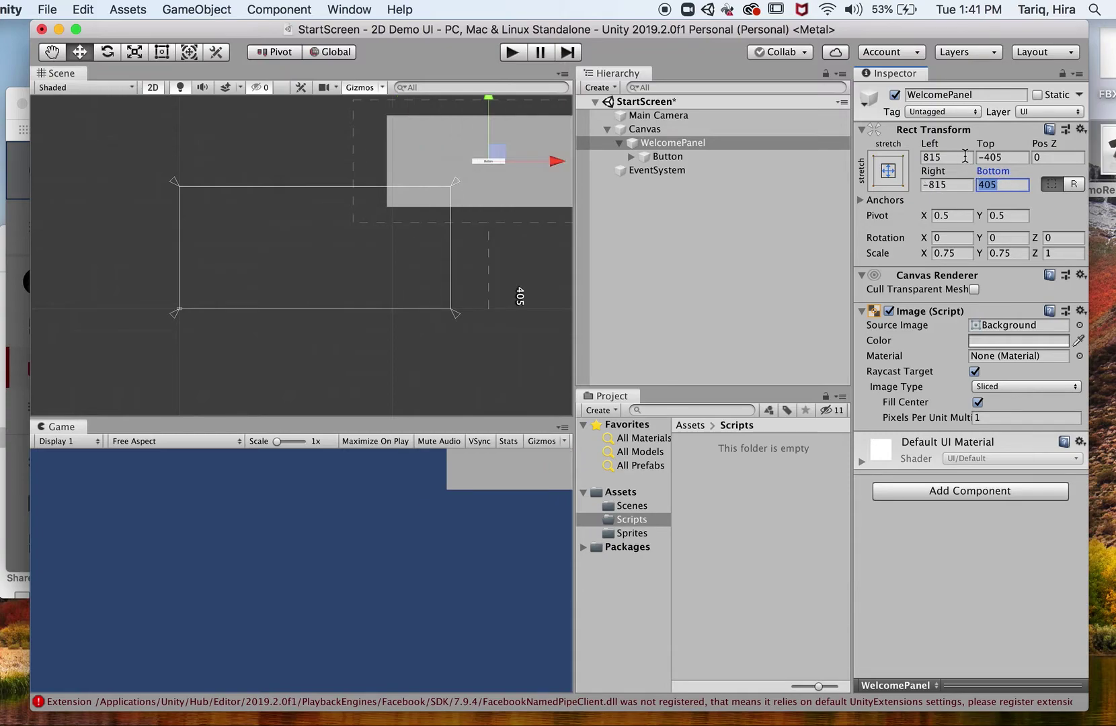
left_click(1021, 158)
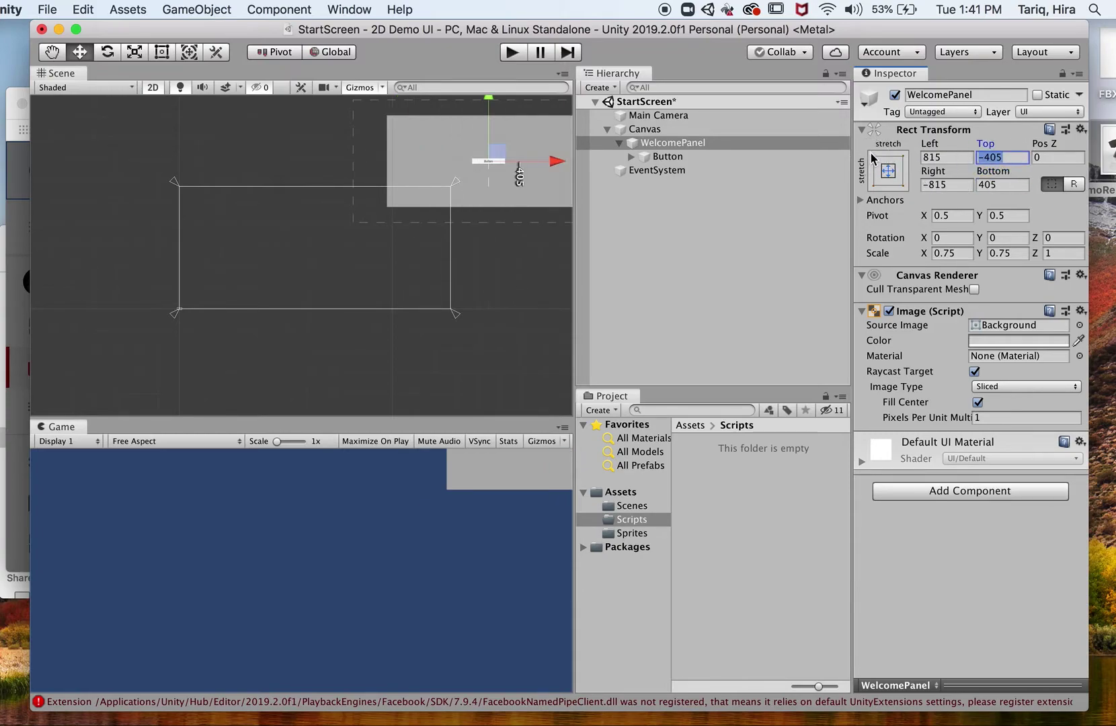
type("0")
key("super+z")
Move WelcomePanel back near the canvas centre, and set its Left, Top, Right and Bottom offsets to 0
left_click_drag(498, 154, 334, 229)
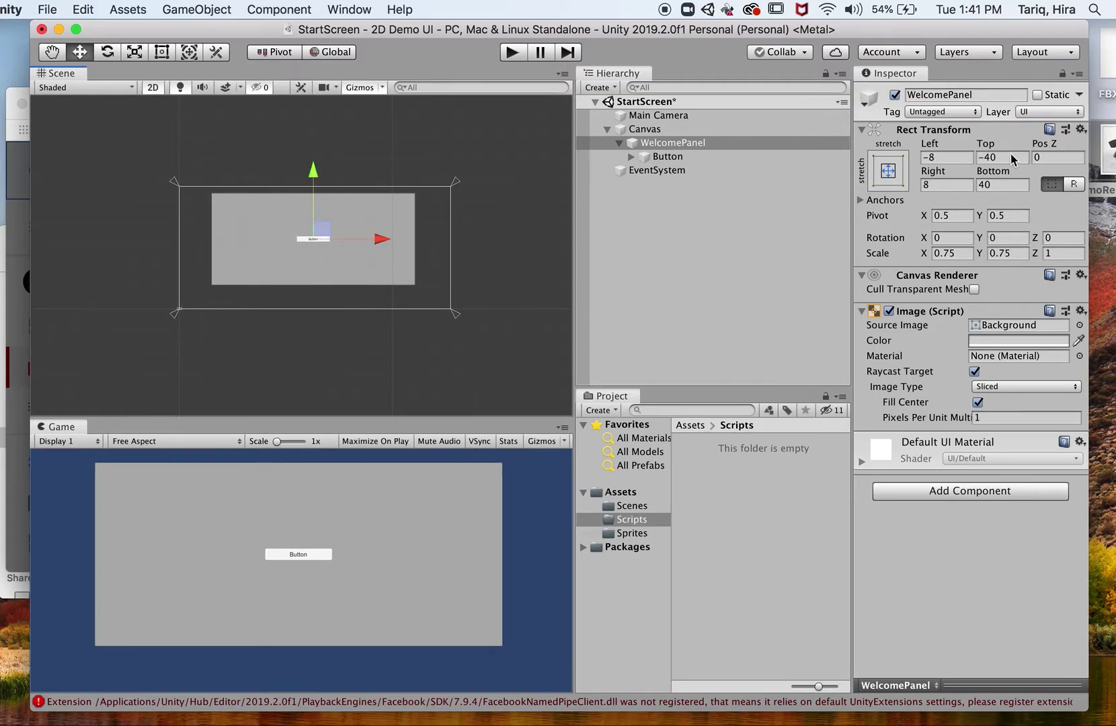
left_click(1002, 156)
type("0")
left_click(964, 157)
type("0")
left_click(969, 184)
type("0")
left_click(991, 184)
type("0")
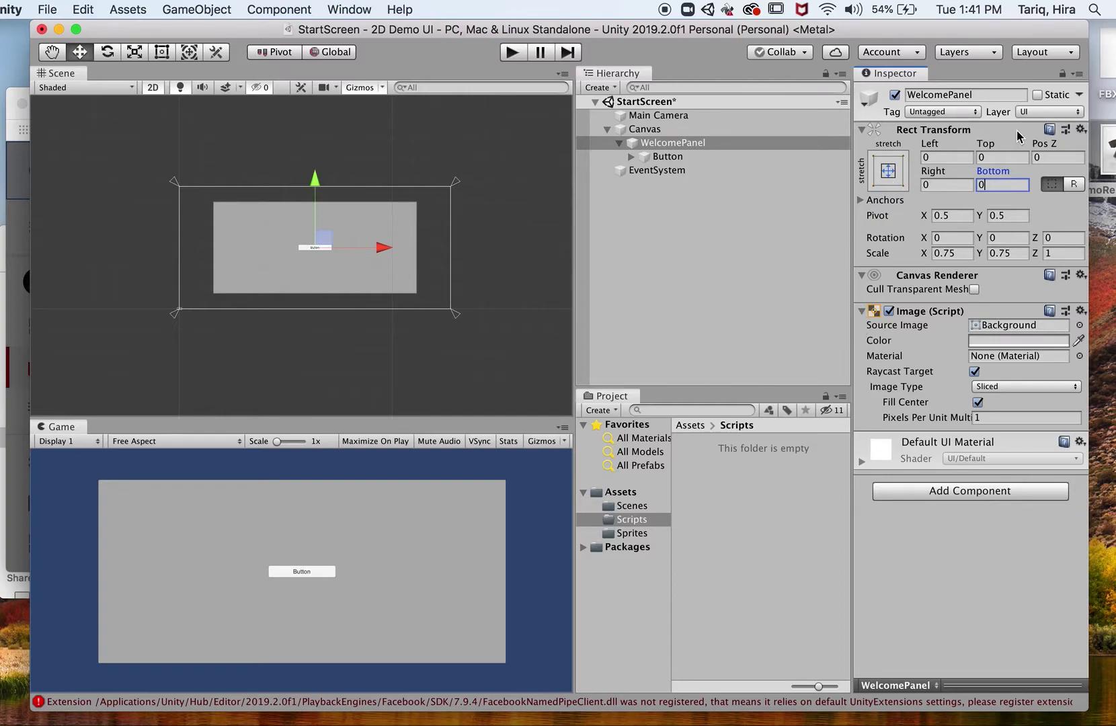
Reset WelcomePanel's Rect Transform and undo the reset, looking briefly at the anchor settings
left_click(1078, 129)
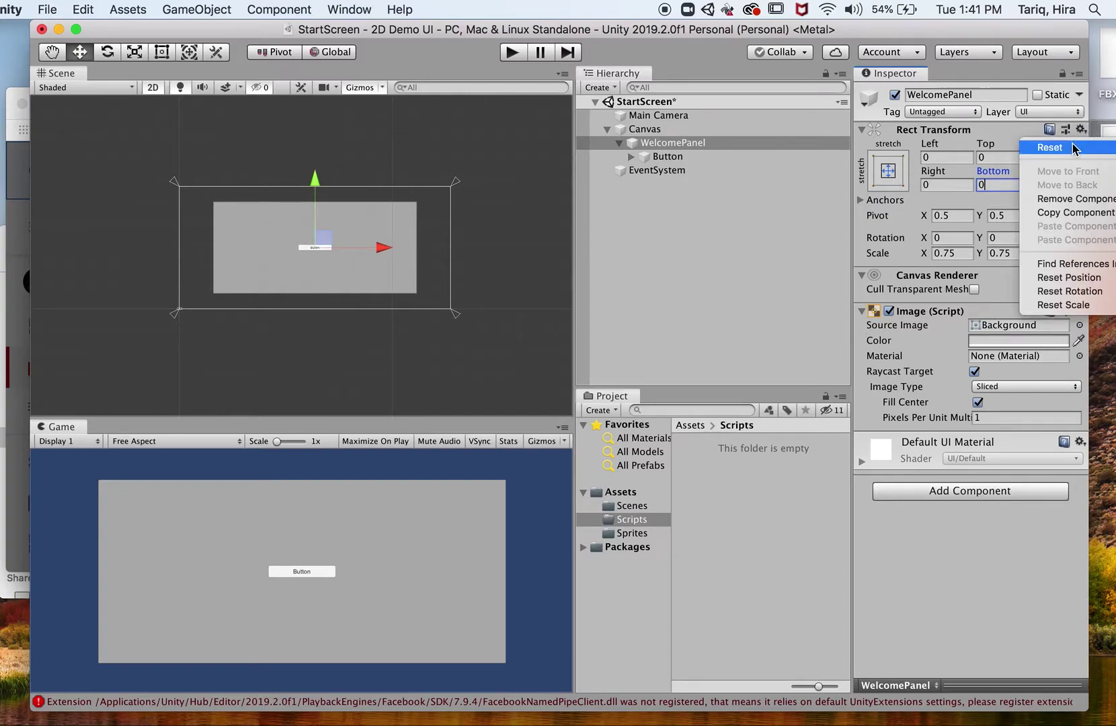
left_click(1006, 165)
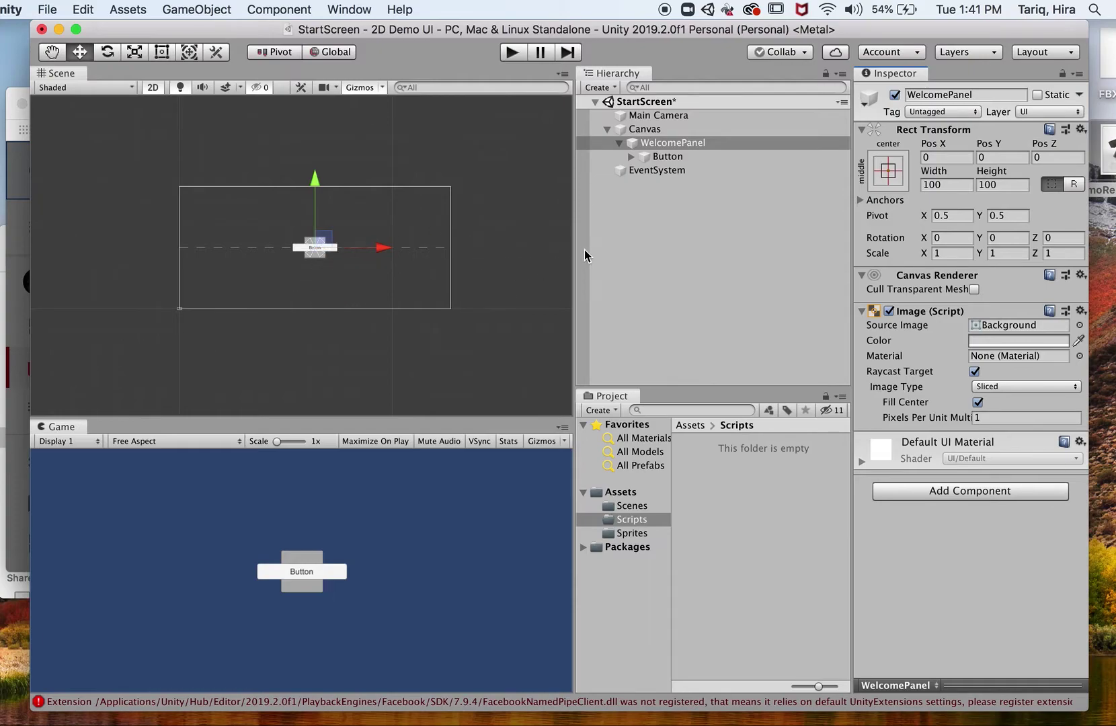
key("super+z")
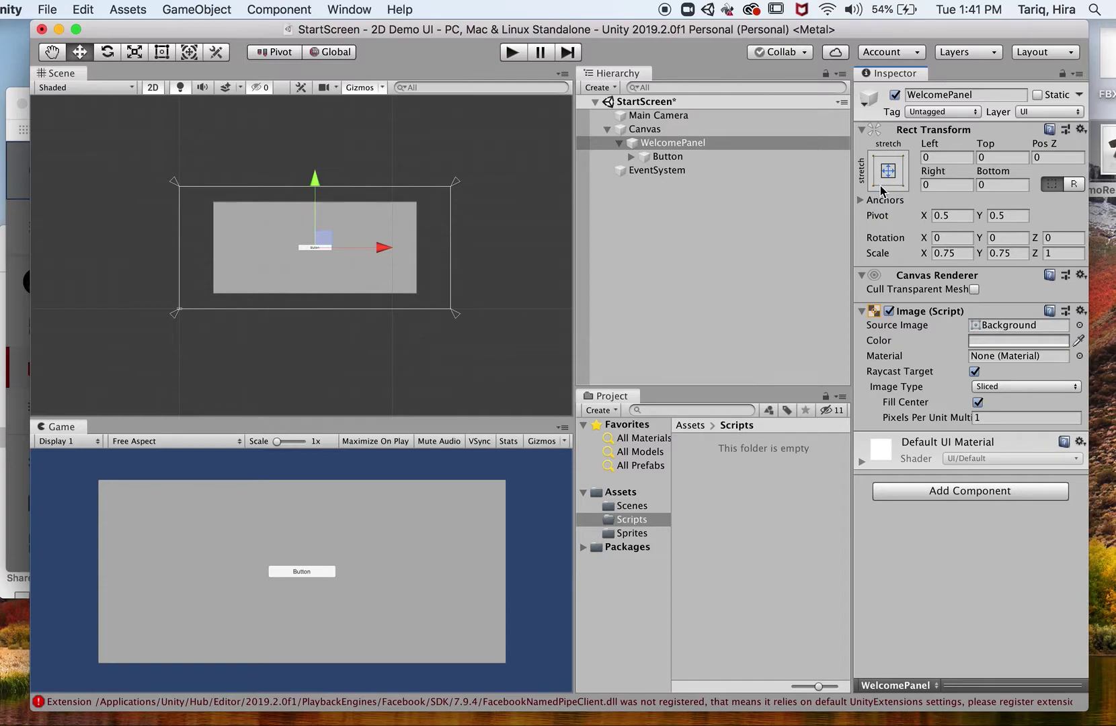
left_click(862, 200)
left_click(862, 200)
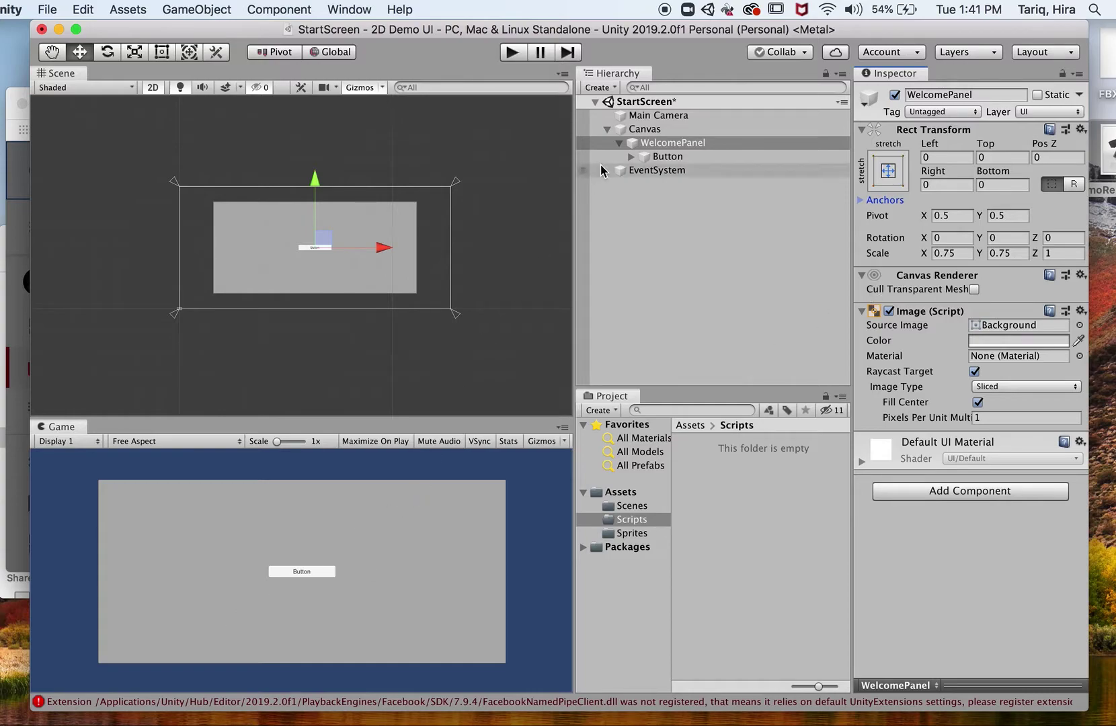
Try moving the button toward WelcomePanel's upper-right area, and undo the move
left_click(655, 157)
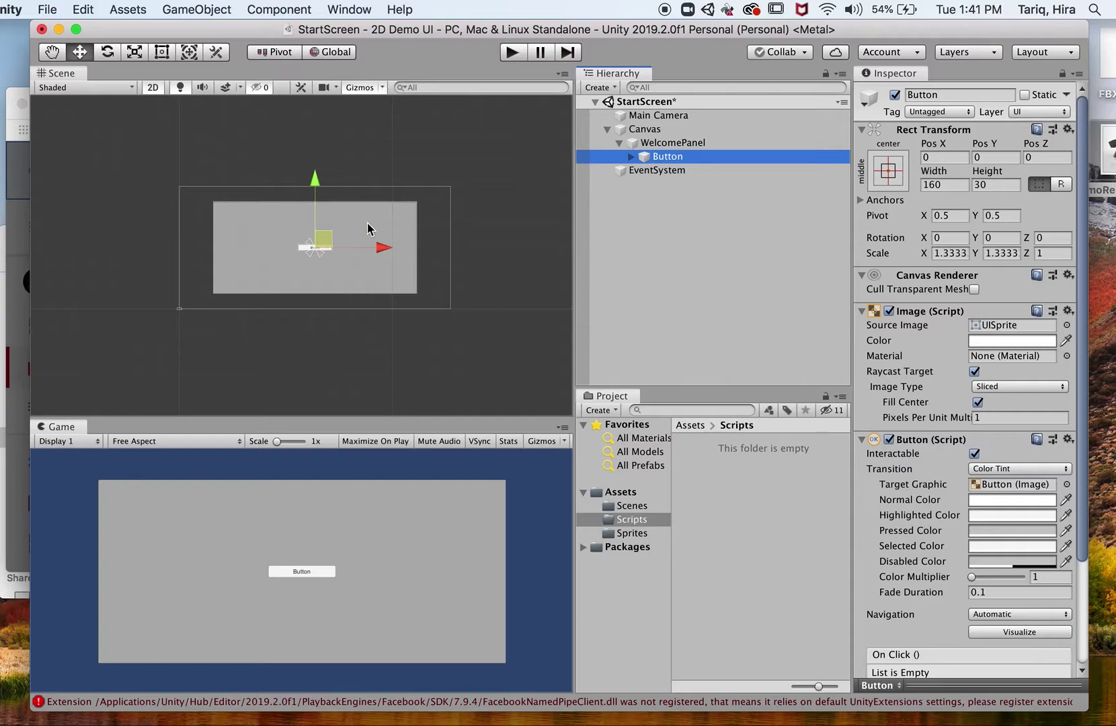
left_click_drag(320, 240, 406, 223)
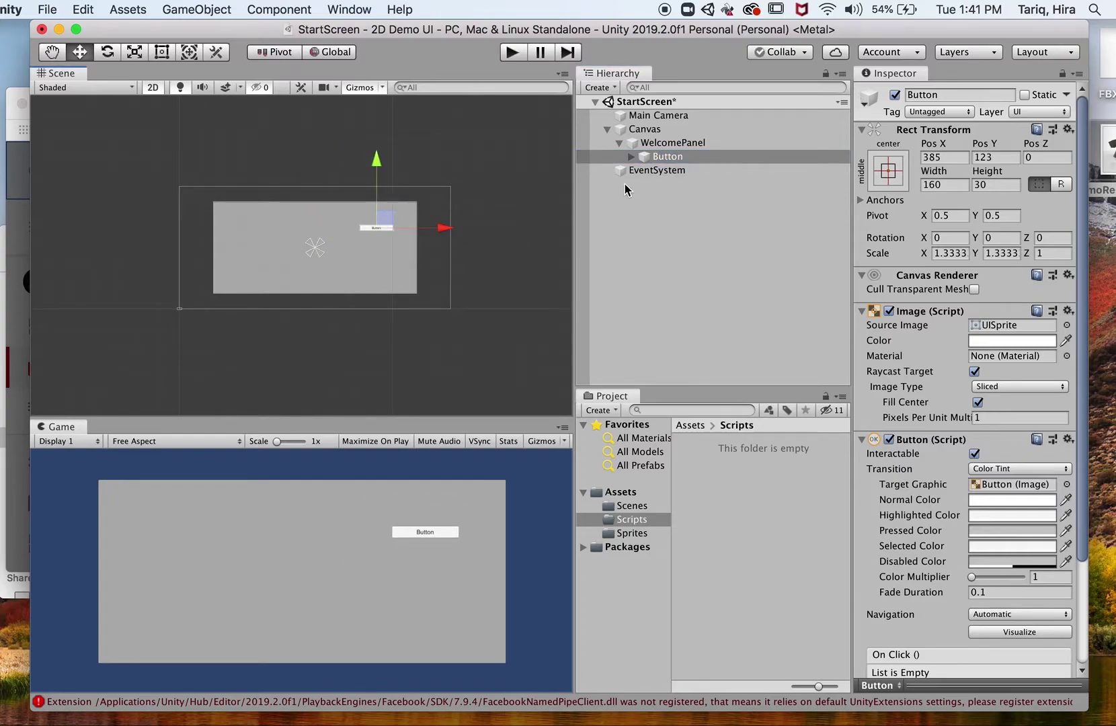
key("super+z")
key("super+z")
left_click(387, 228)
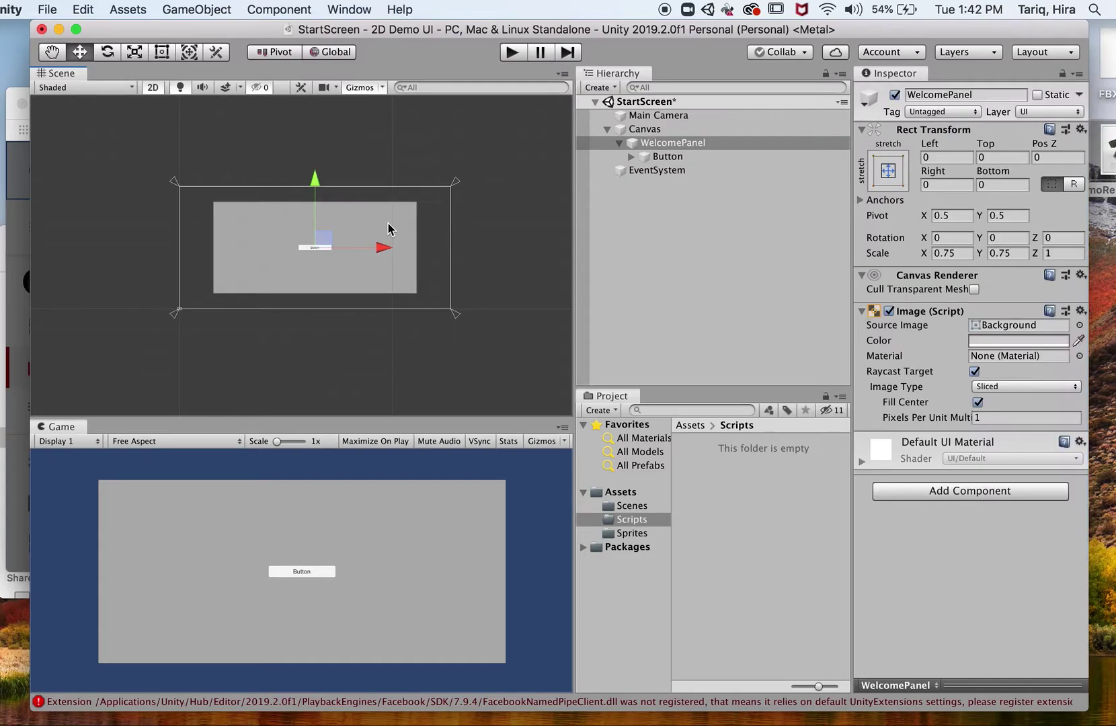
Move the button into WelcomePanel's lower-right corner, at about Pos X 512 and Pos Y -249
scroll(292, 246, "up", 2)
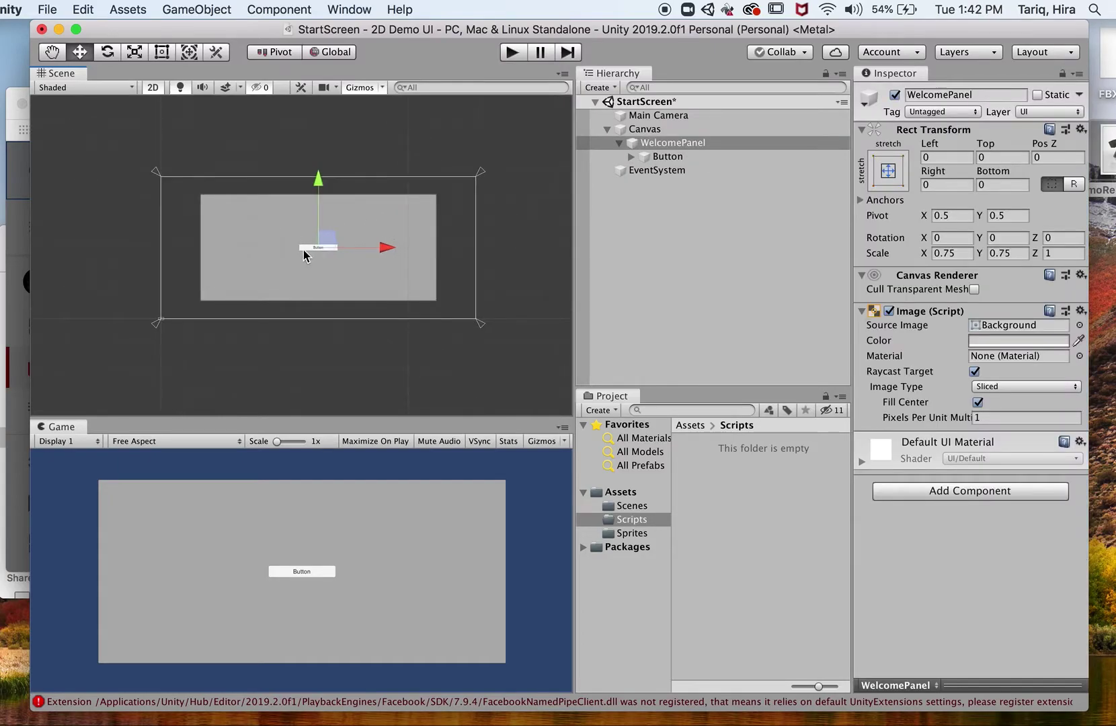
left_click(303, 248)
scroll(302, 253, "up", 3)
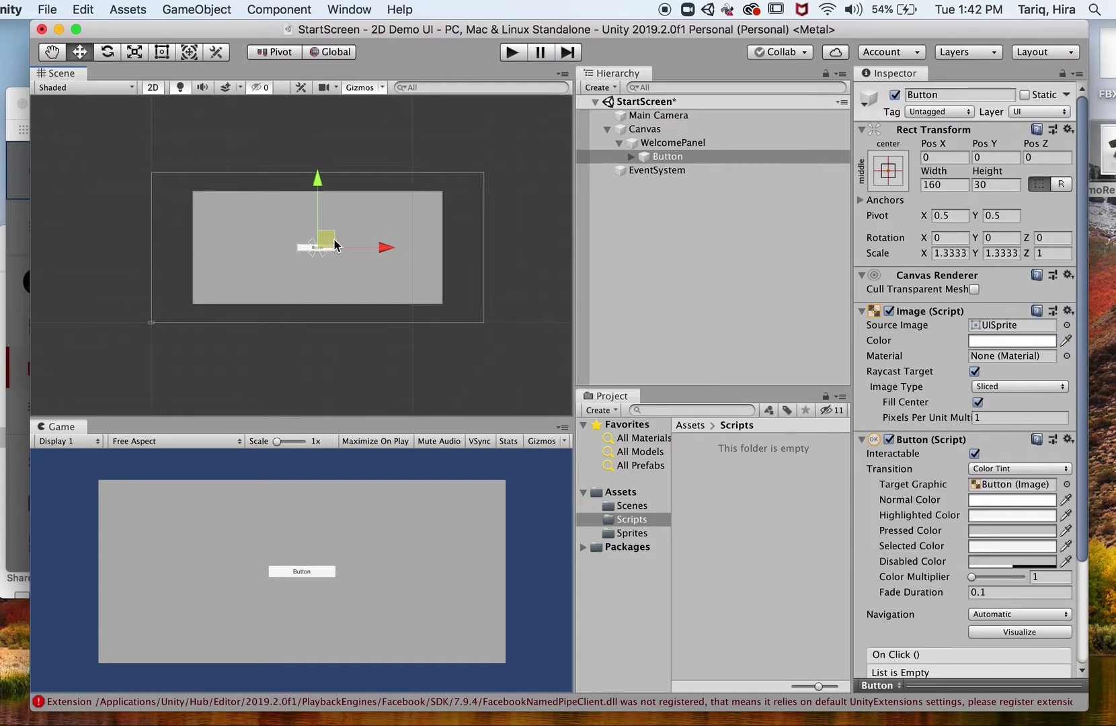
left_click_drag(361, 230, 548, 153)
scroll(382, 290, "down", 3)
left_click_drag(495, 198, 538, 328)
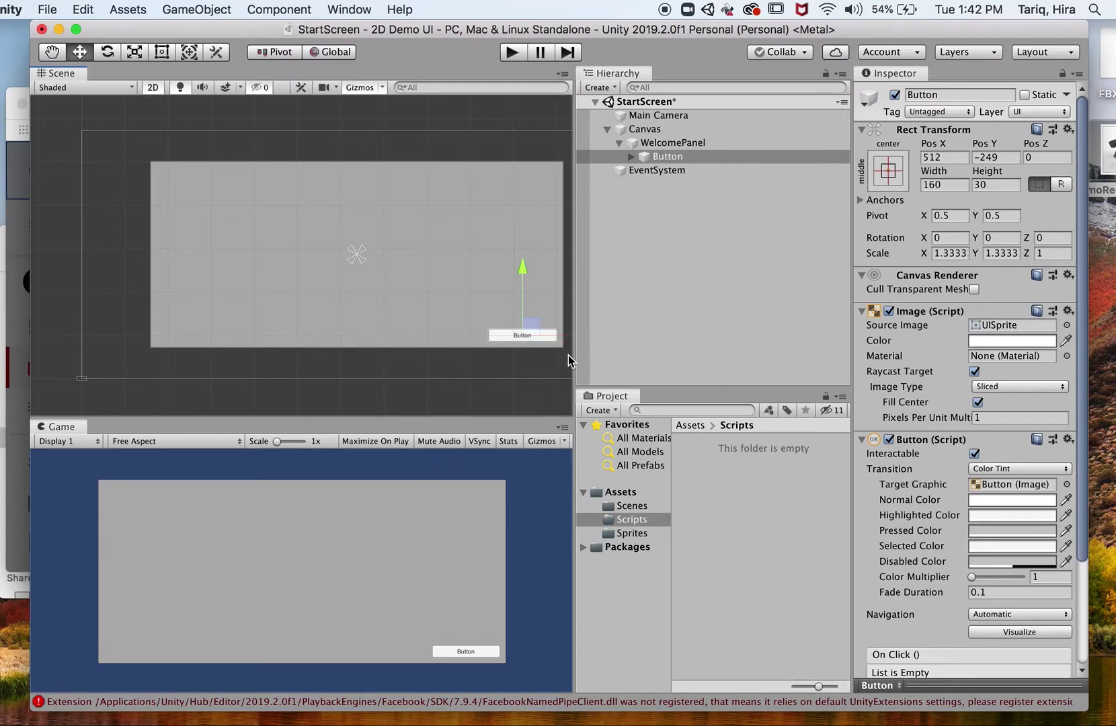
mouse_move(572, 344)
left_mouse_down()
mouse_move(313, 309)
mouse_move(617, 341)
mouse_move(370, 324)
mouse_move(598, 351)
mouse_move(582, 355)
left_mouse_up()
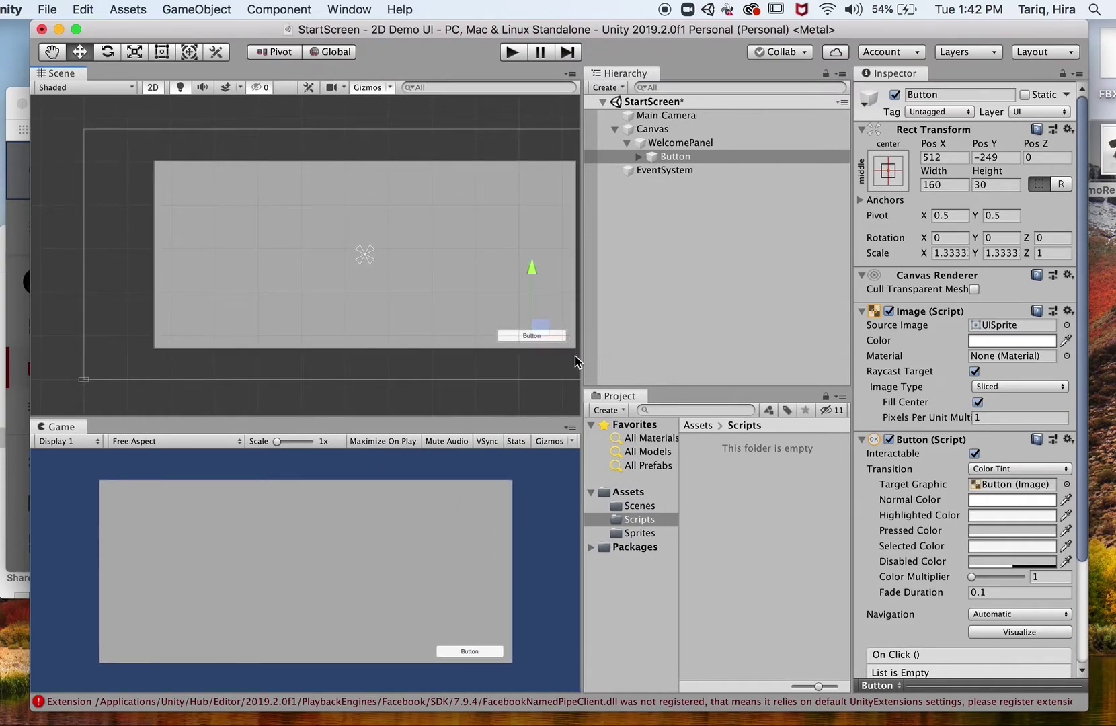
Examine WelcomePanel's X and Y scale values in its Rect Transform
left_click(699, 155)
left_click(706, 143)
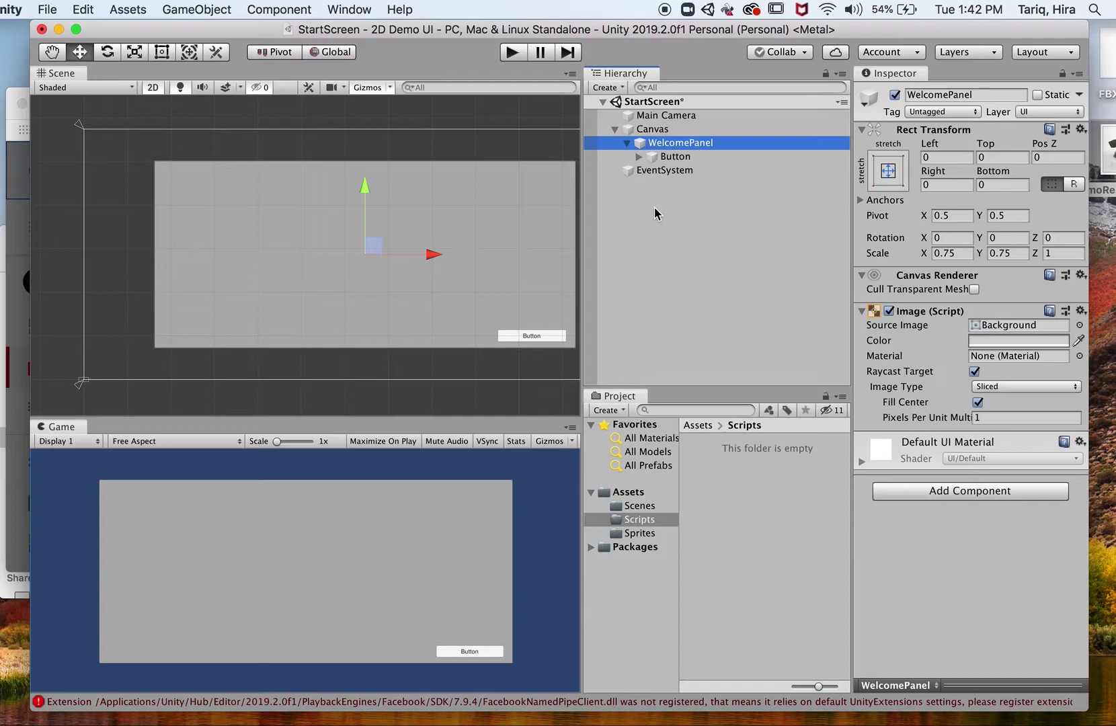
key("Down")
key("Up")
left_click(960, 252)
left_click(1011, 253)
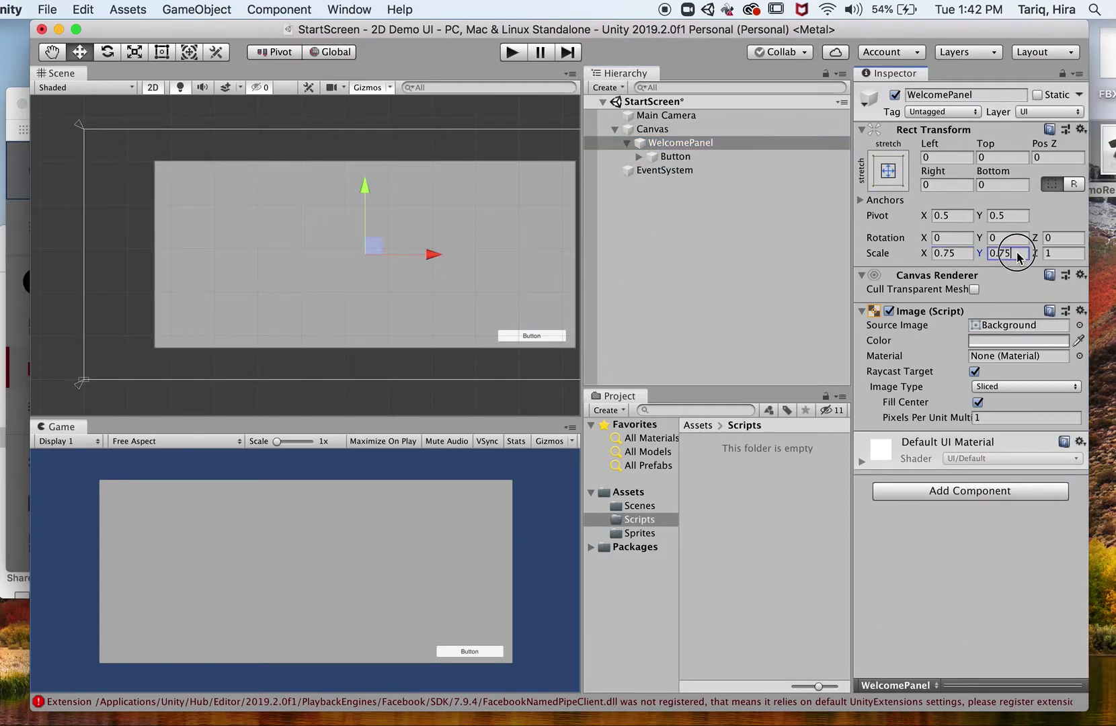
left_click(964, 253)
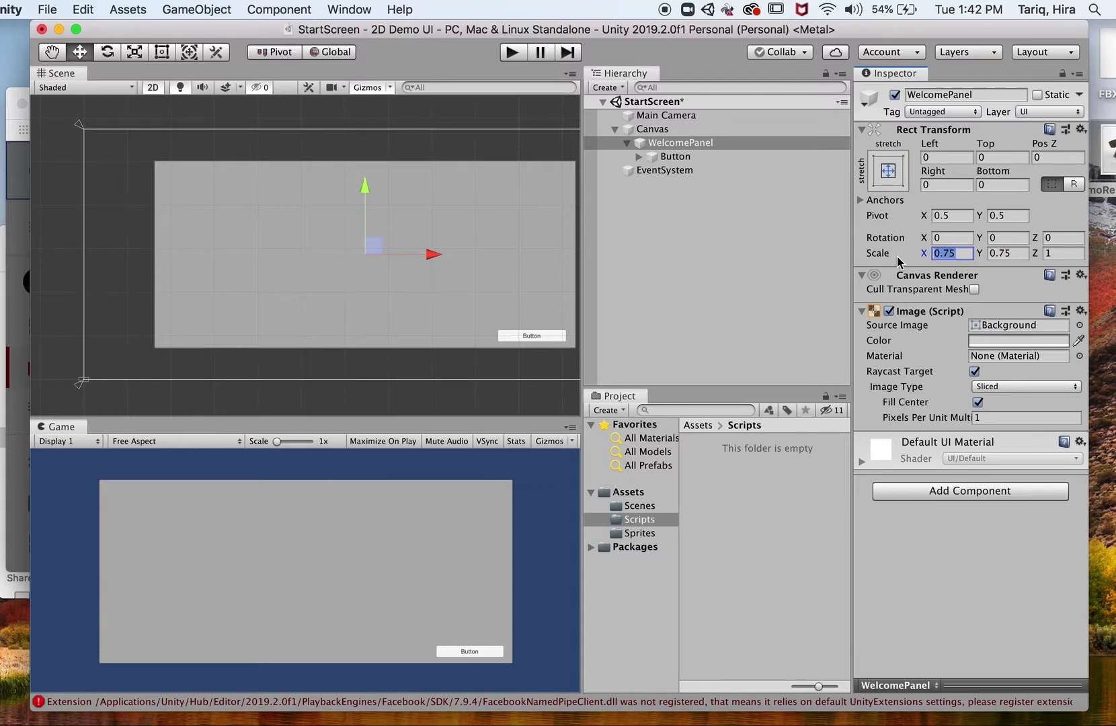
left_click(961, 254)
left_click(1017, 253)
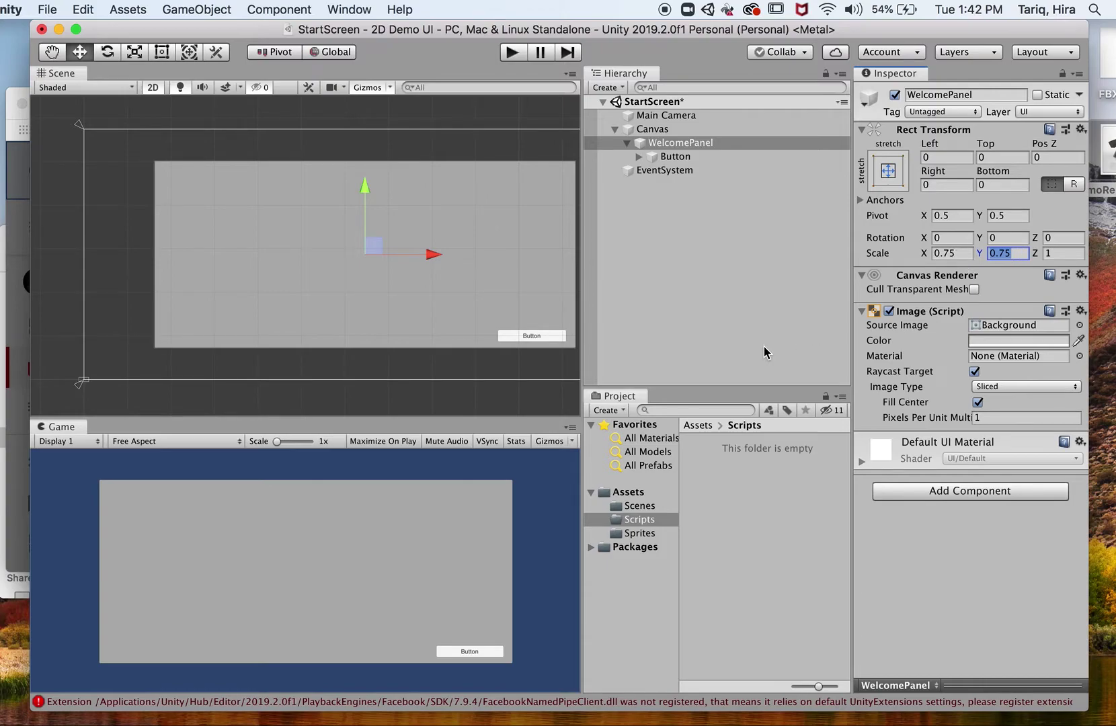
Set the button's X and Y scale to 1
left_click(733, 156)
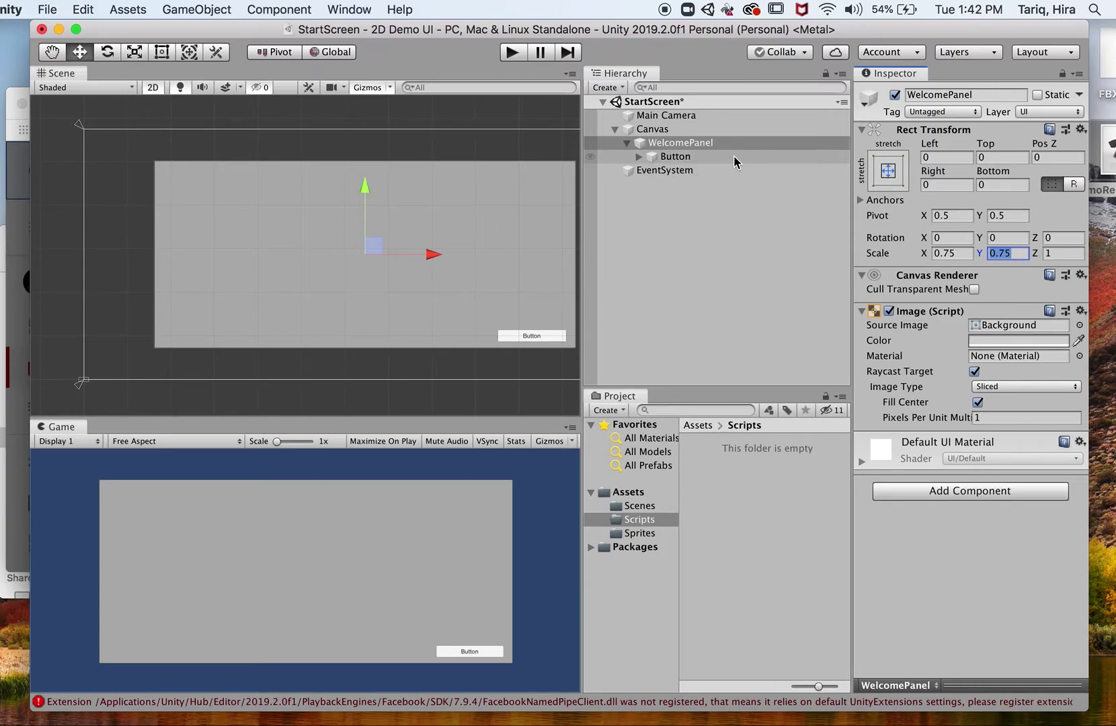
left_click(944, 252)
type("1.1")
key("Tab")
left_click(954, 256)
type("1")
left_click(1011, 253)
type("1.1")
double_click(1012, 253)
type("1")
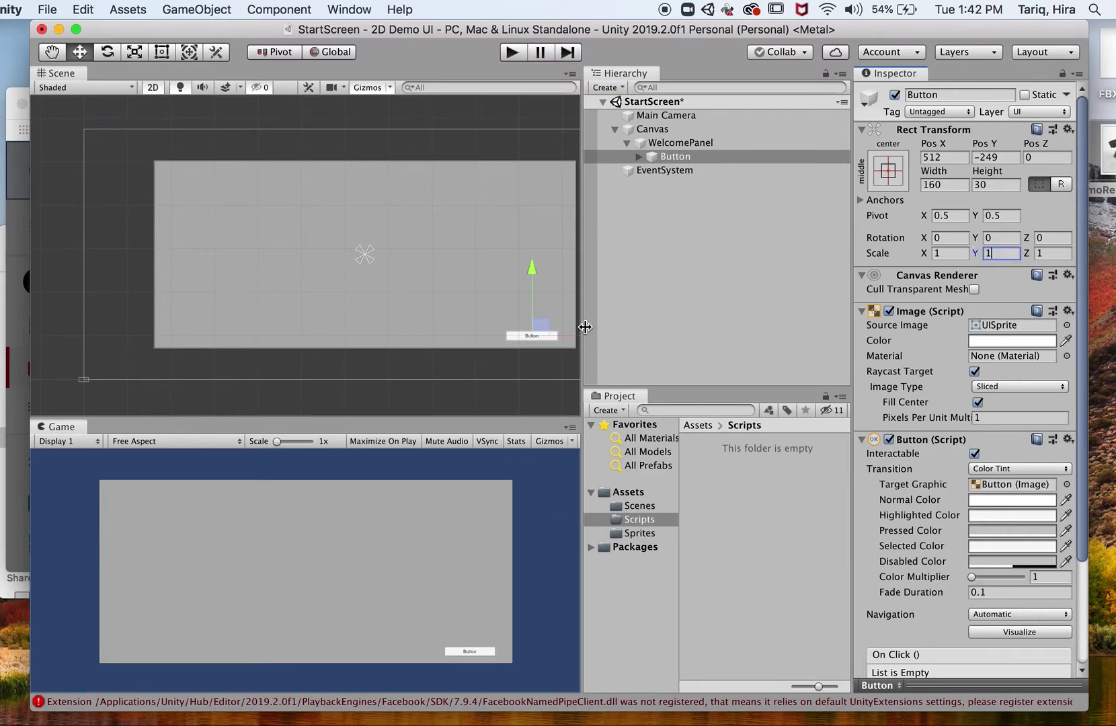
Anchor the button to WelcomePanel's bottom-right corner, and shift its Pos X to -99.9
left_click(956, 237)
left_click(961, 216)
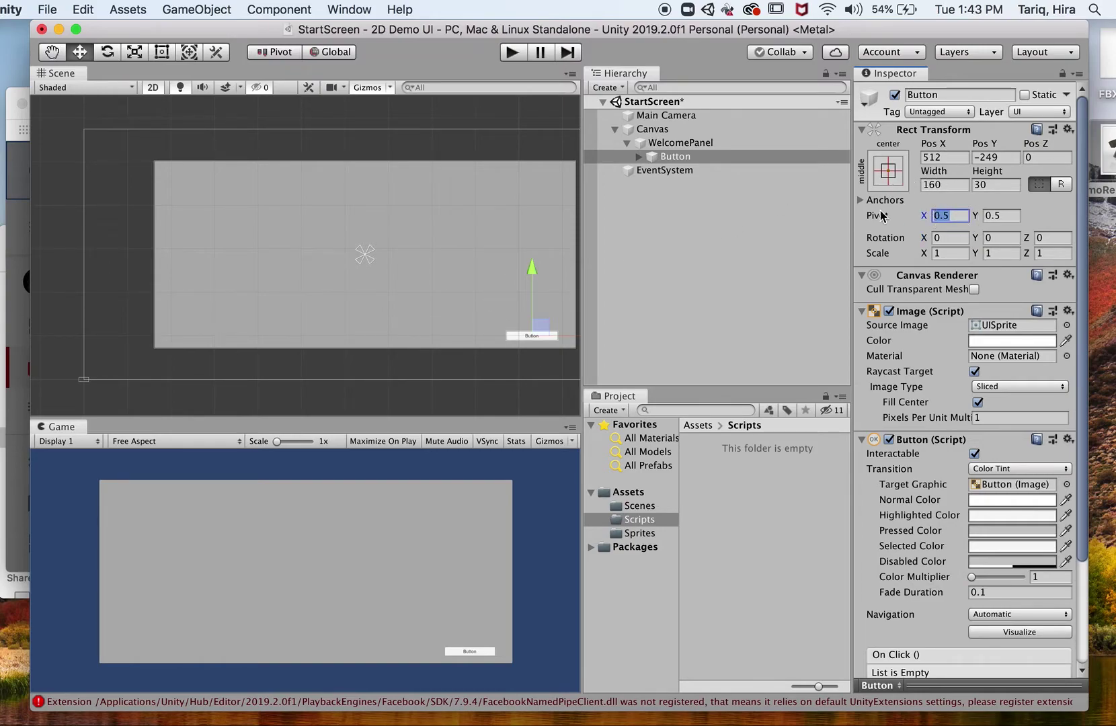
mouse_move(582, 464)
left_mouse_down()
mouse_move(494, 465)
mouse_move(565, 464)
left_mouse_up()
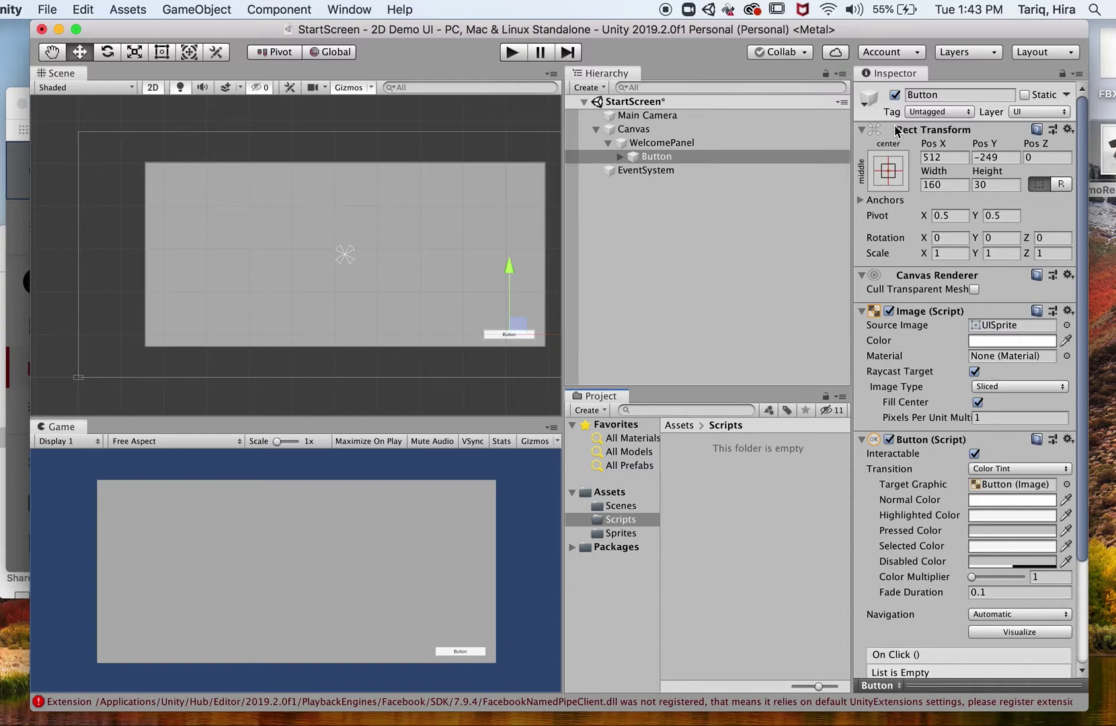
left_click(886, 171)
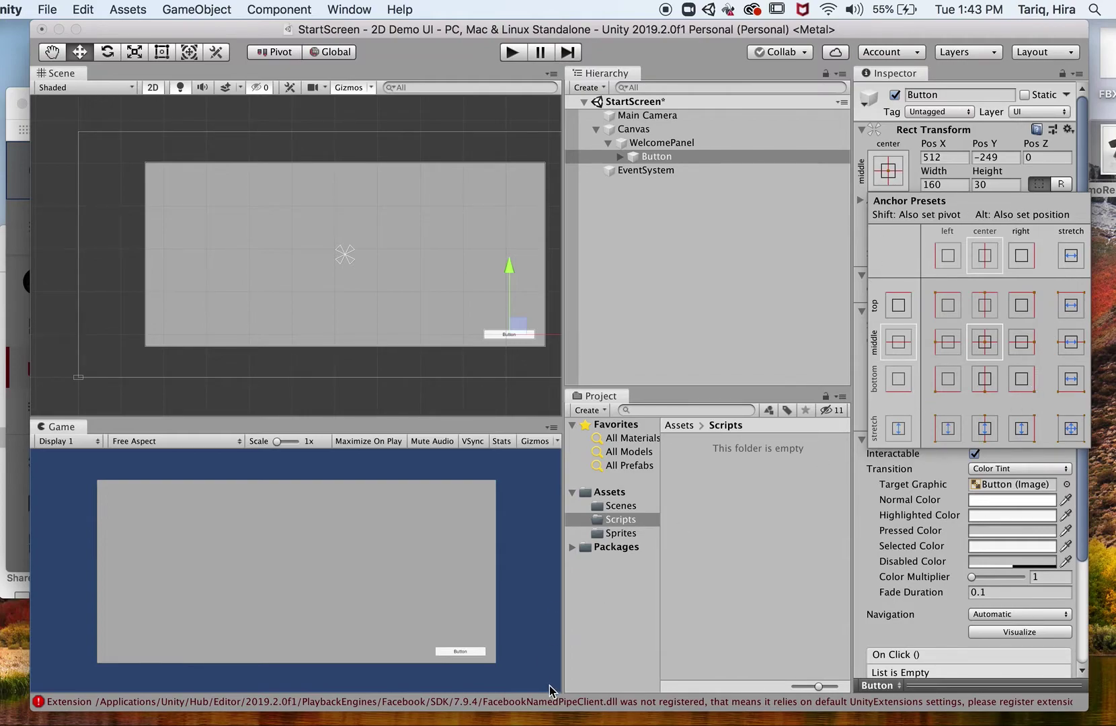
left_click(1022, 380)
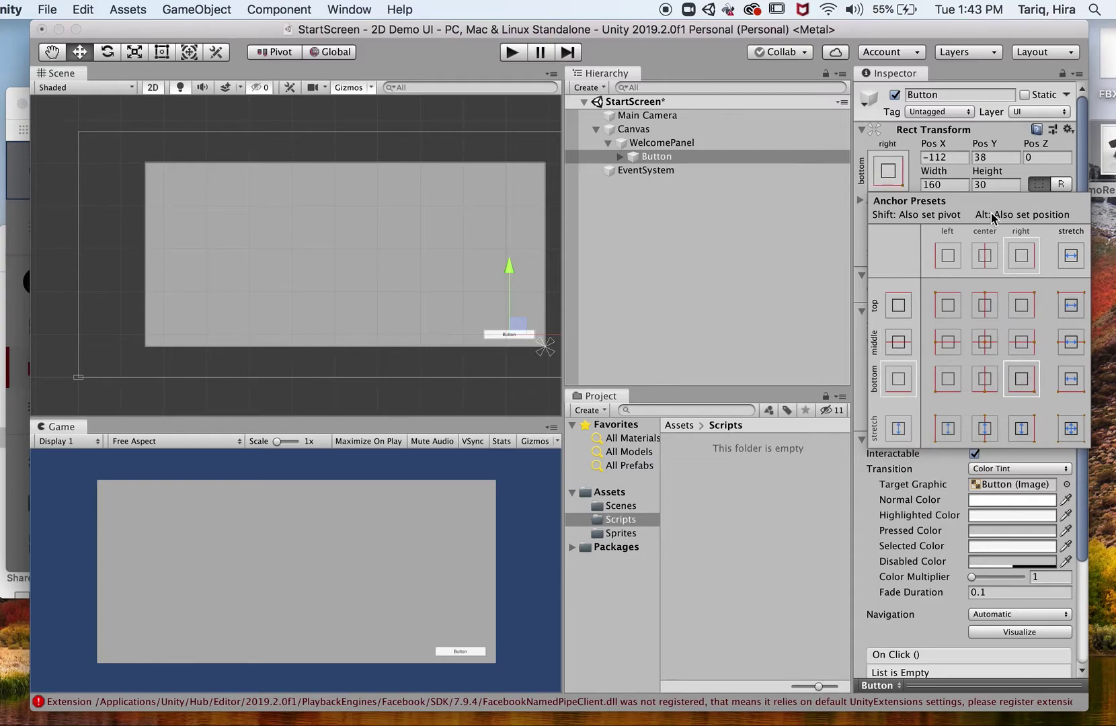
left_click(943, 148)
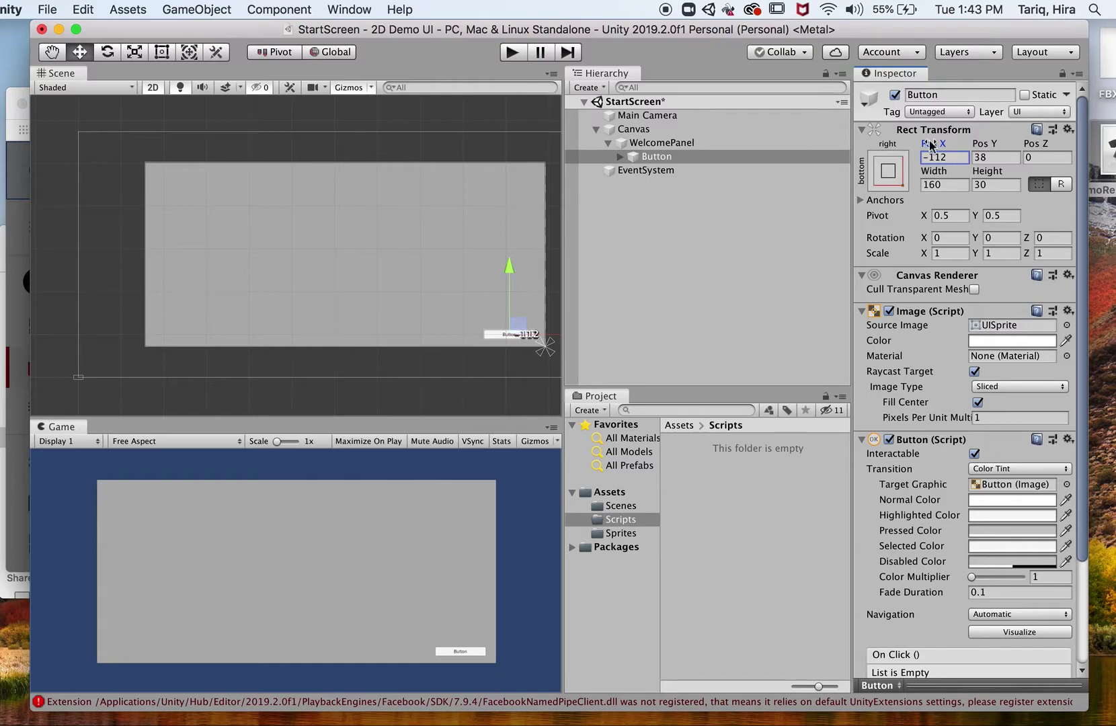
left_click_drag(931, 143, 965, 164)
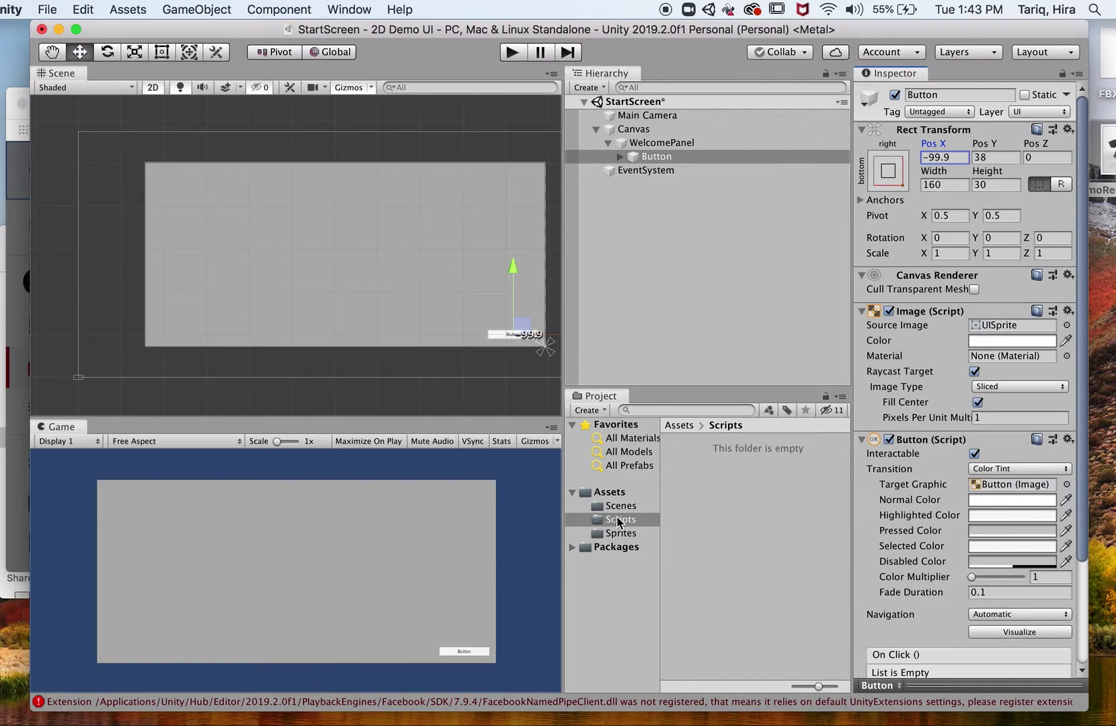
left_click_drag(565, 516, 599, 516)
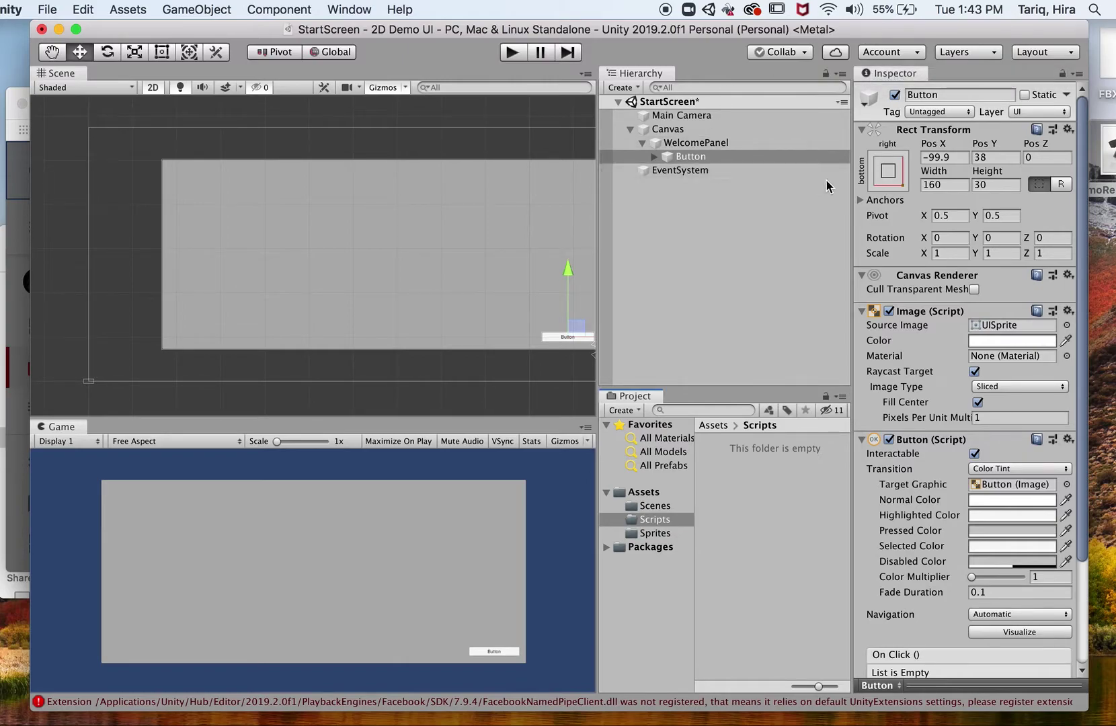
Rename the button object as OkButton
left_click(960, 95)
type("O")
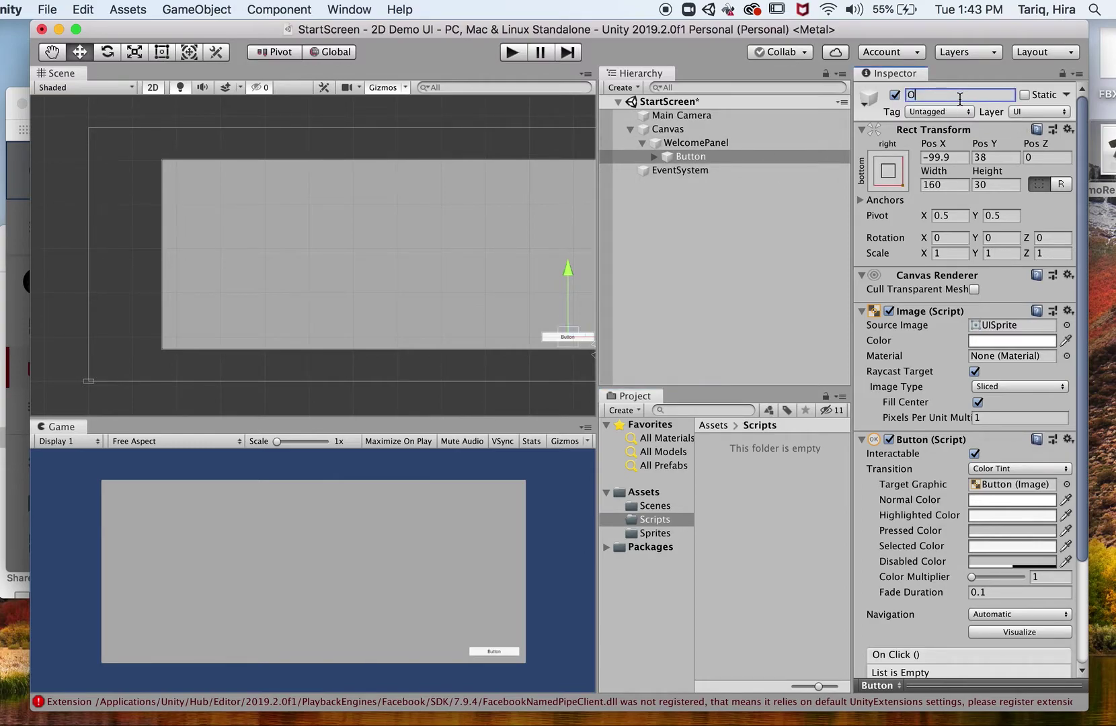
type("kButton")
key("Return")
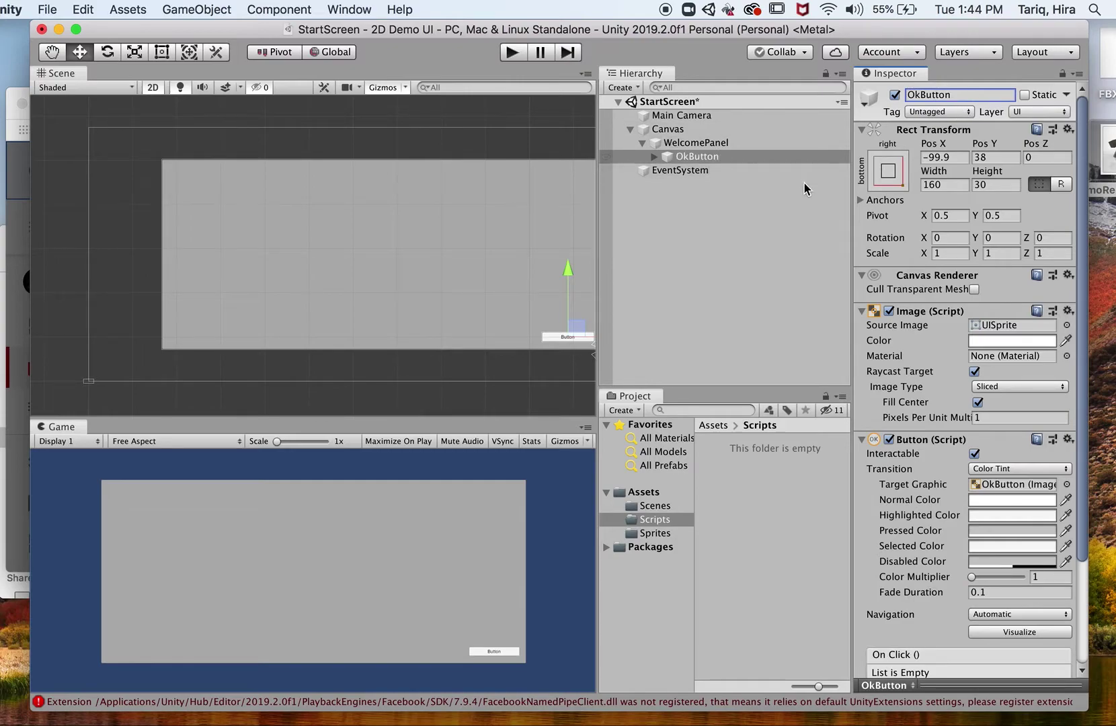
Change the label in OkButton's child Text object to OK
scroll(503, 650, "up", 2)
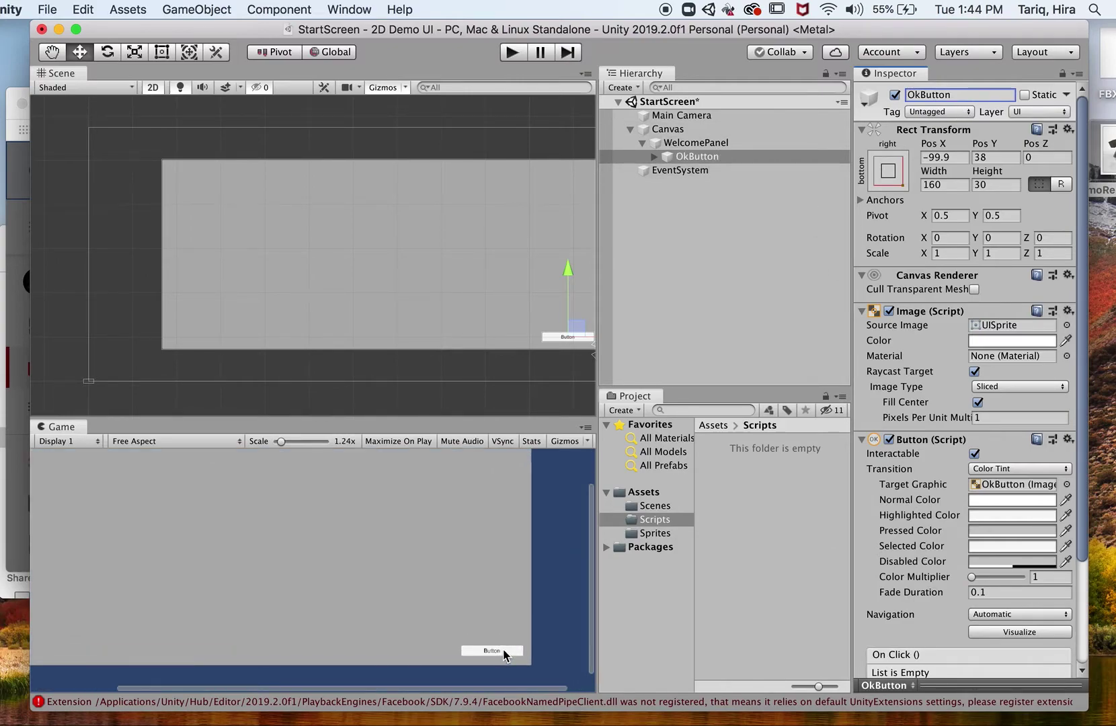
scroll(506, 643, "up", 6)
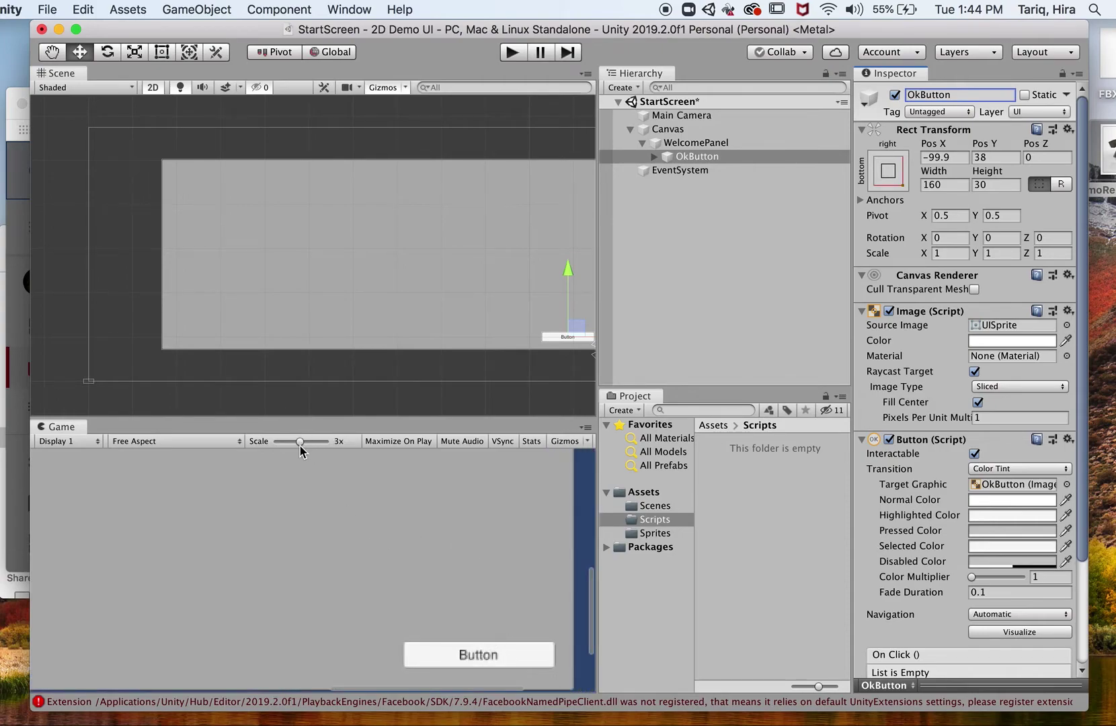
left_click_drag(300, 442, 255, 444)
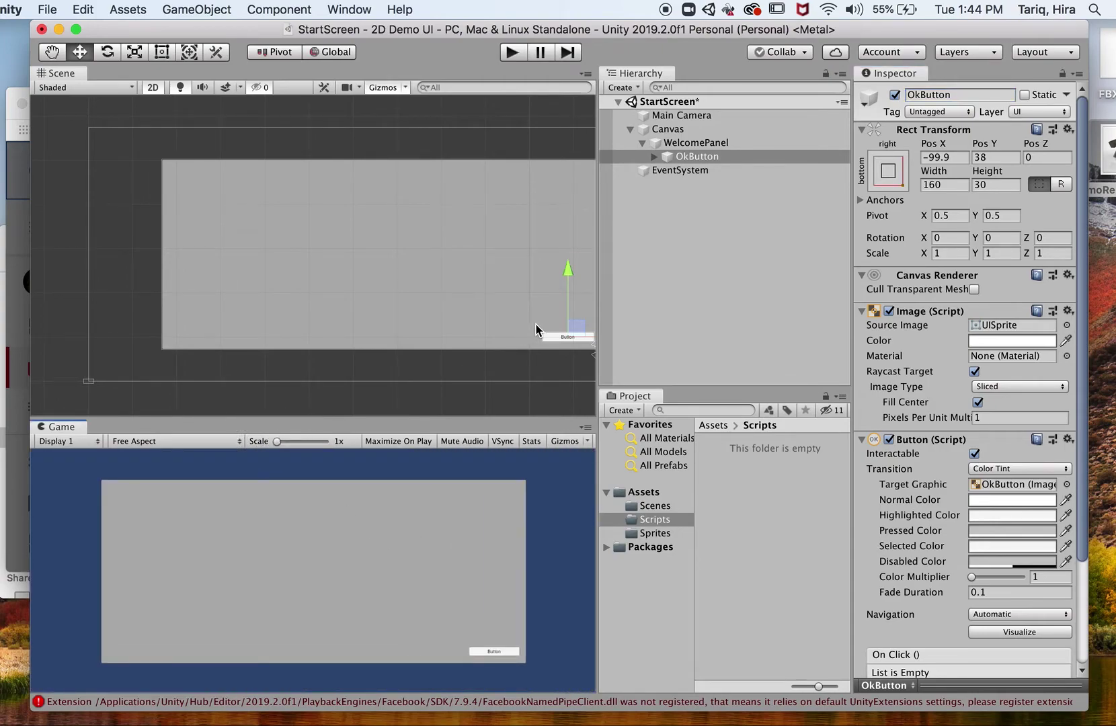
double_click(762, 157)
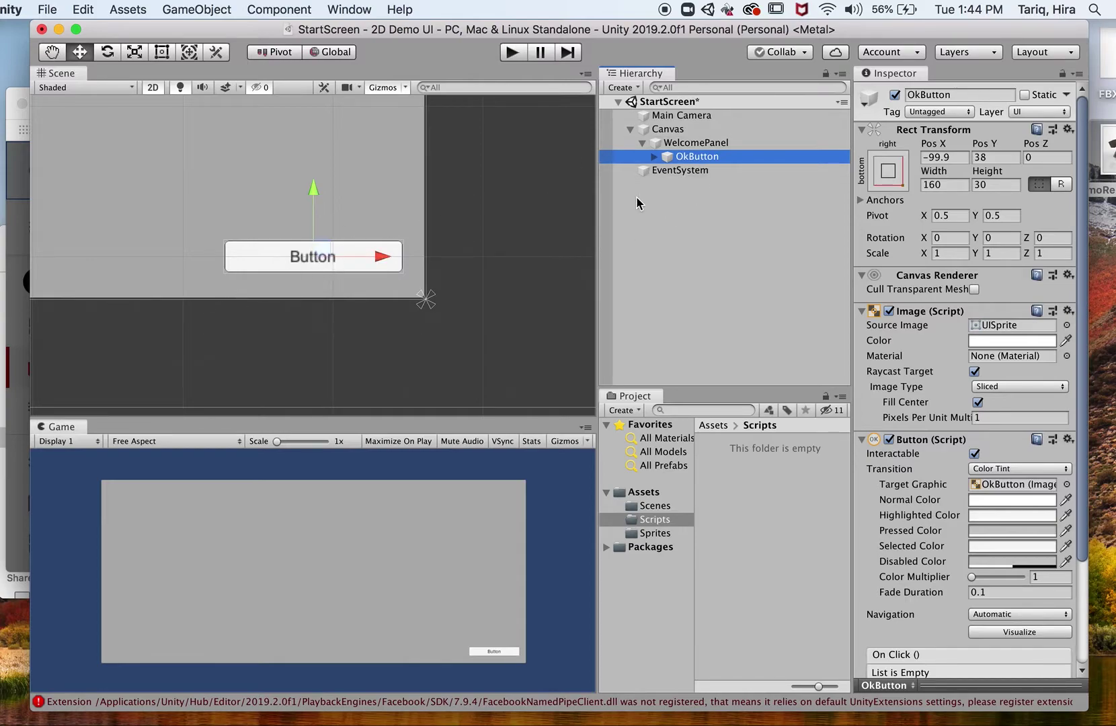
left_click_drag(625, 156, 658, 163)
left_click(655, 162)
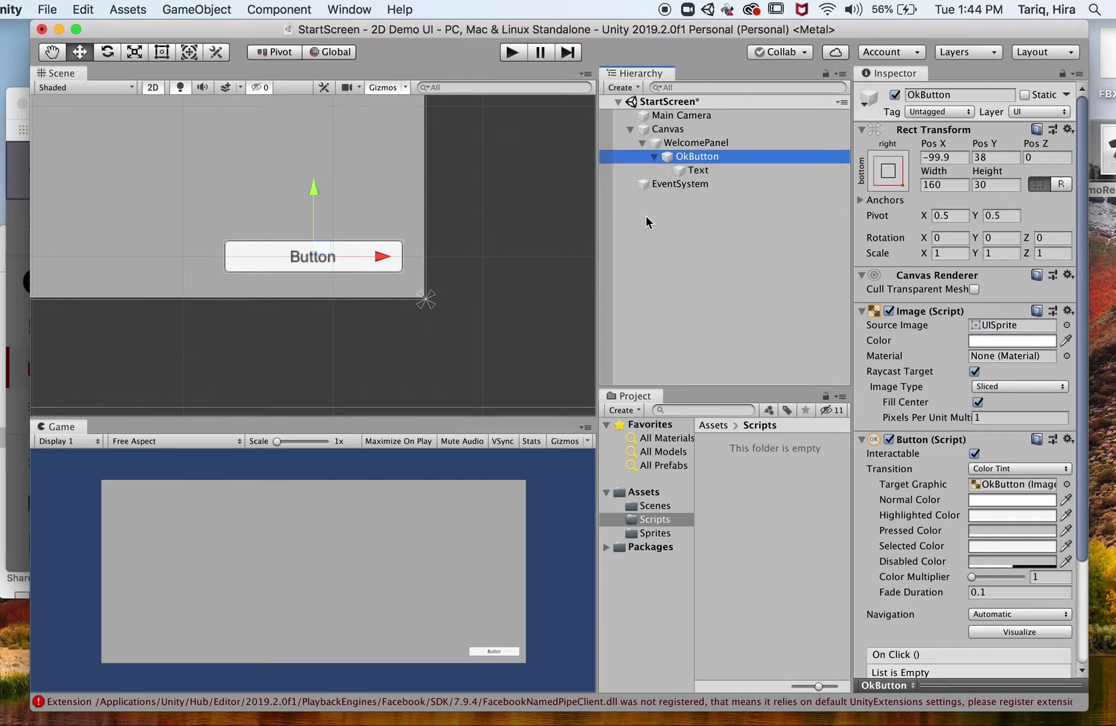
left_click(723, 169)
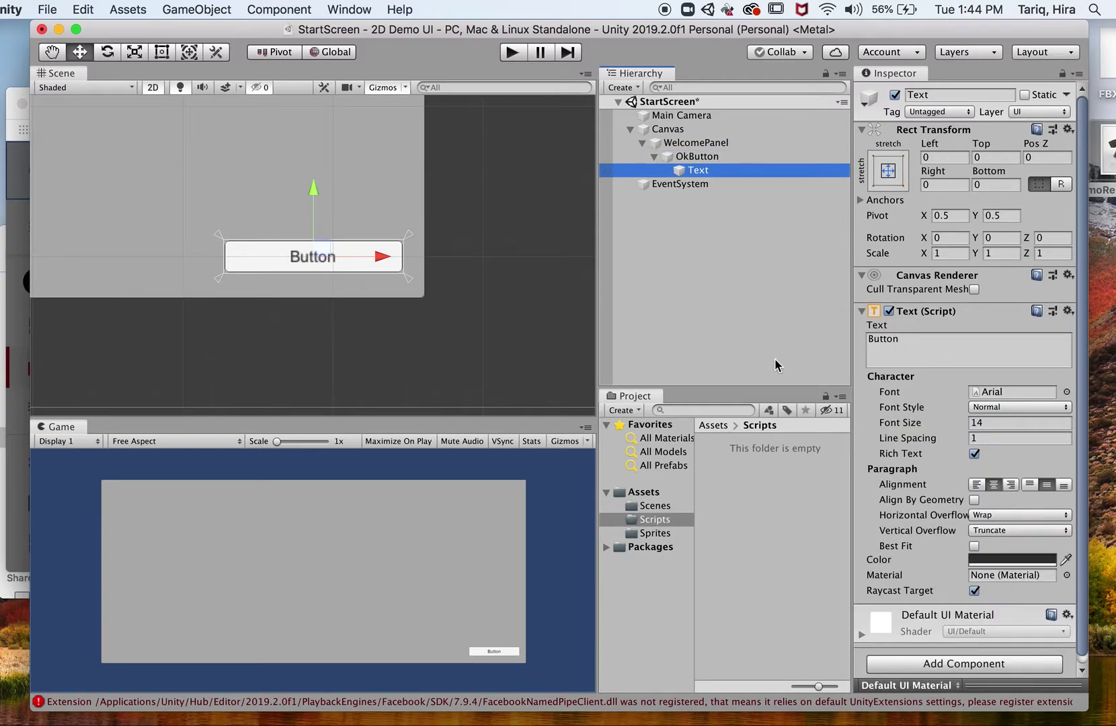
left_click(911, 340)
type("OK")
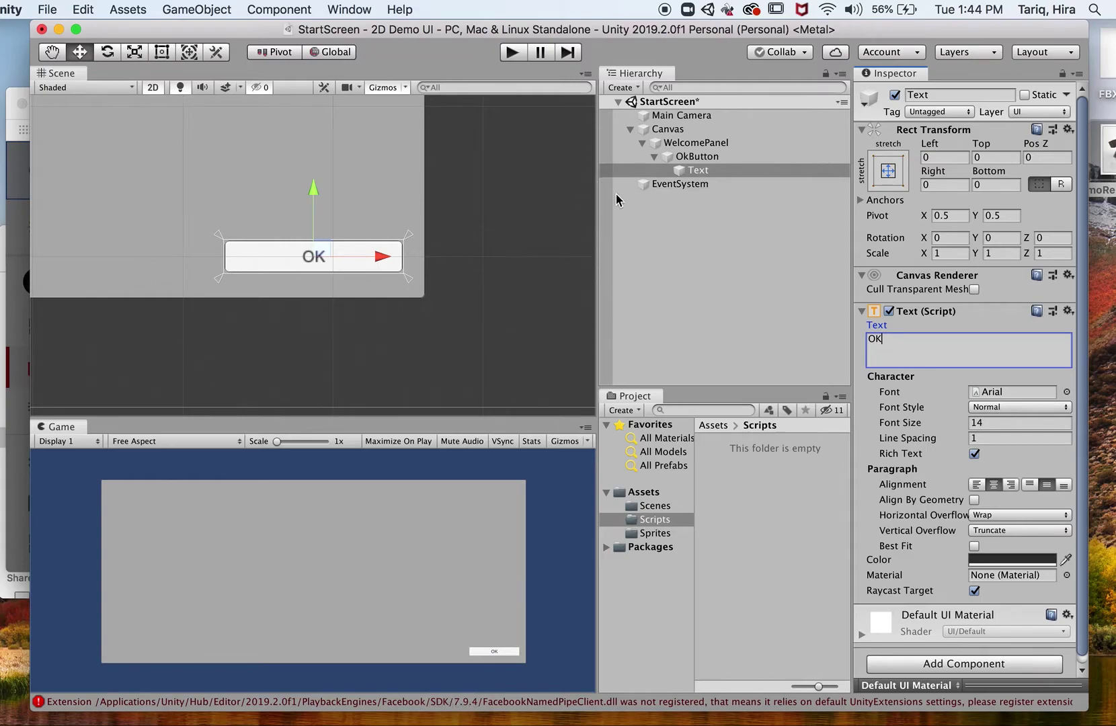
Resize OkButton to Width 174.2 and Height 119.3, and move it up inside the panel to Pos Y 74.4
left_click(711, 157)
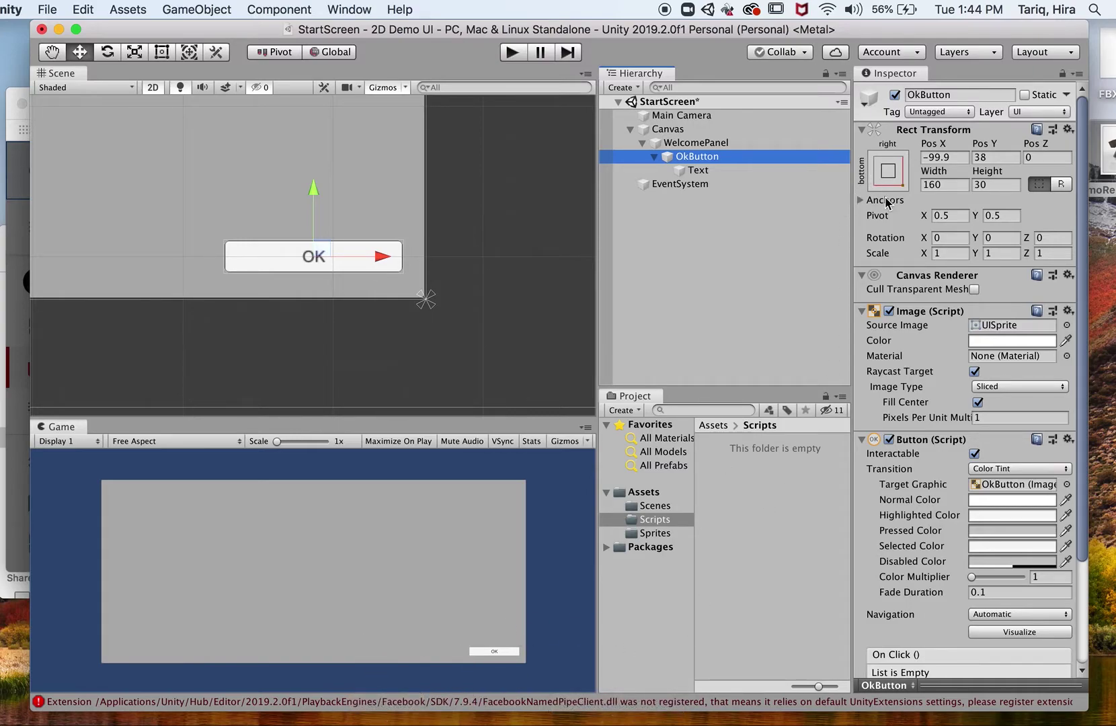
left_click_drag(931, 174, 1100, 243)
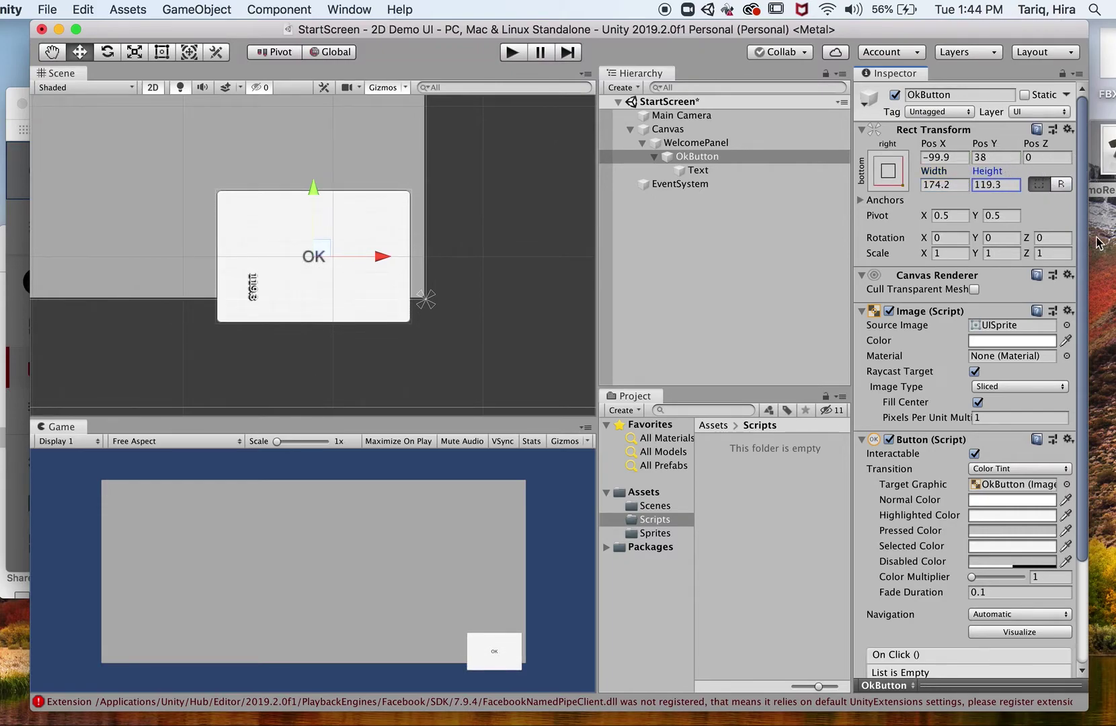
left_click(739, 156)
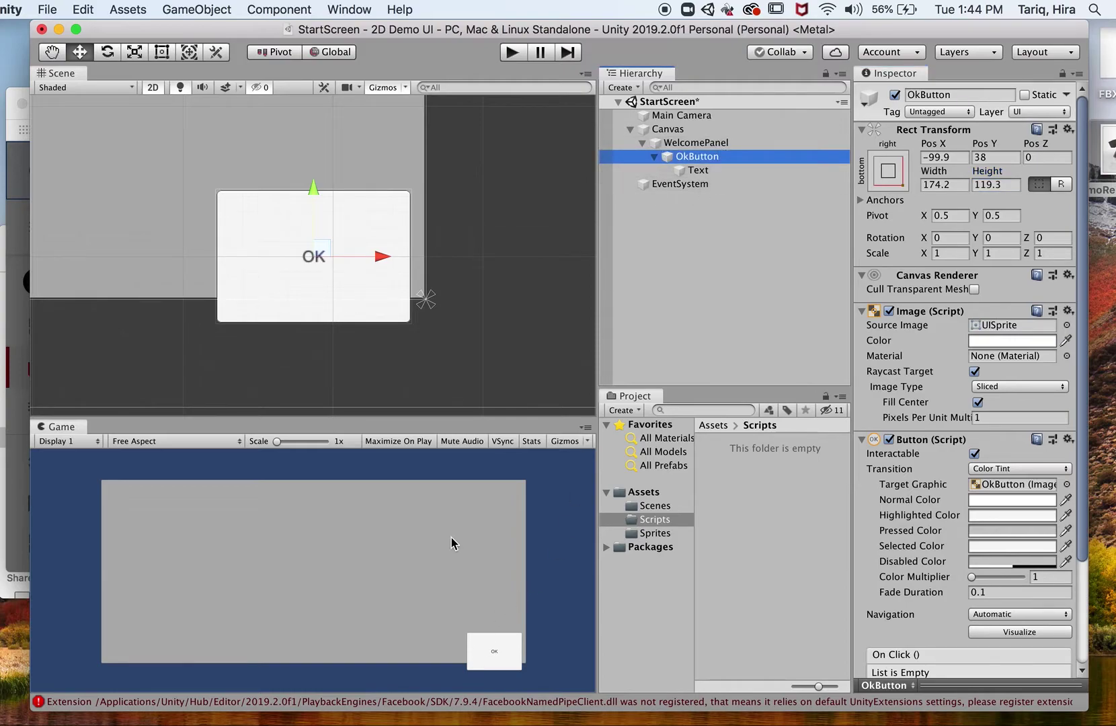
left_click_drag(310, 202, 308, 160)
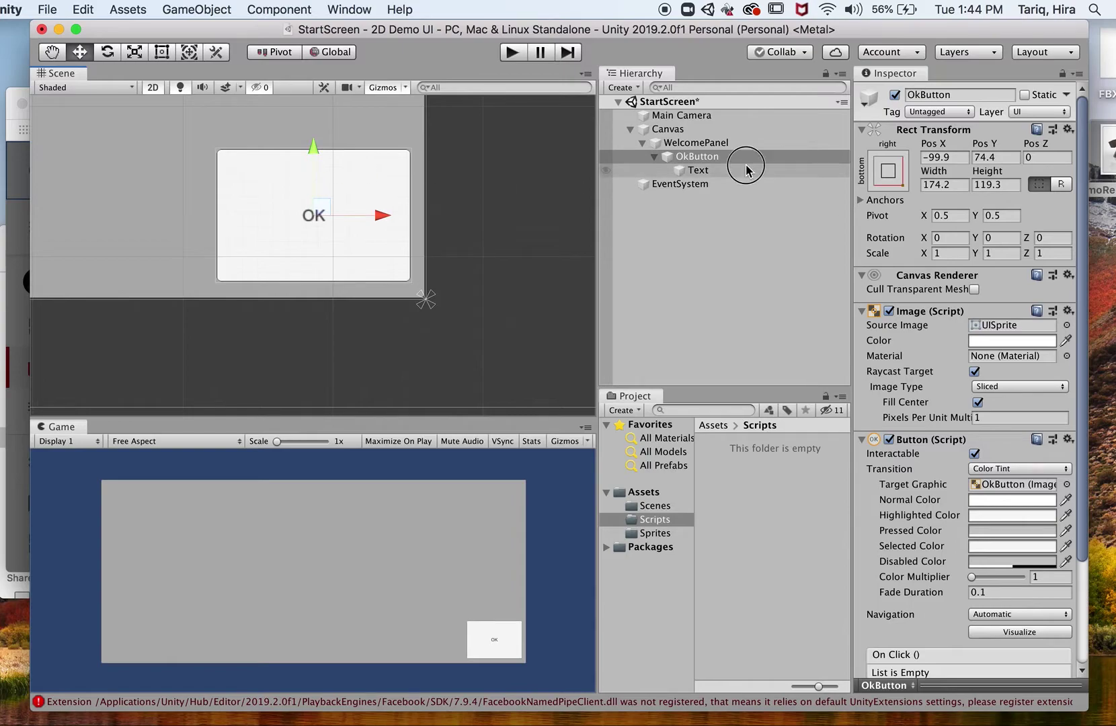
Increase the font size of OkButton's label so it spans over half the button's width, and collapse the Text component
left_click(746, 169)
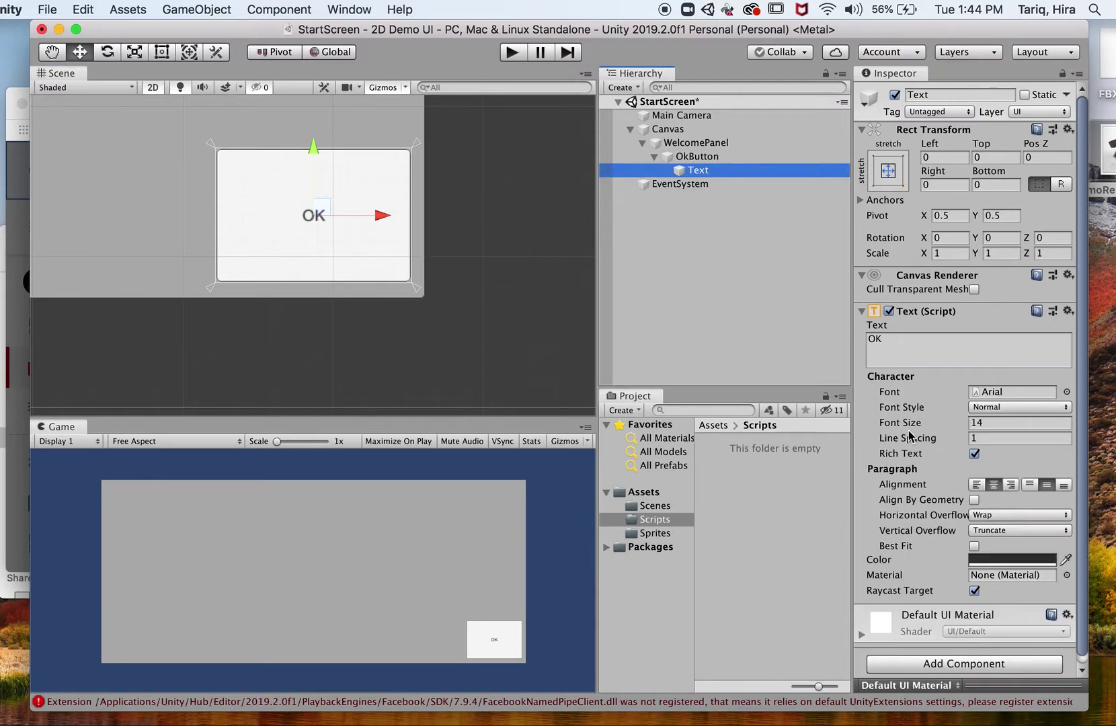
left_click_drag(903, 423, 911, 424)
left_click(860, 311)
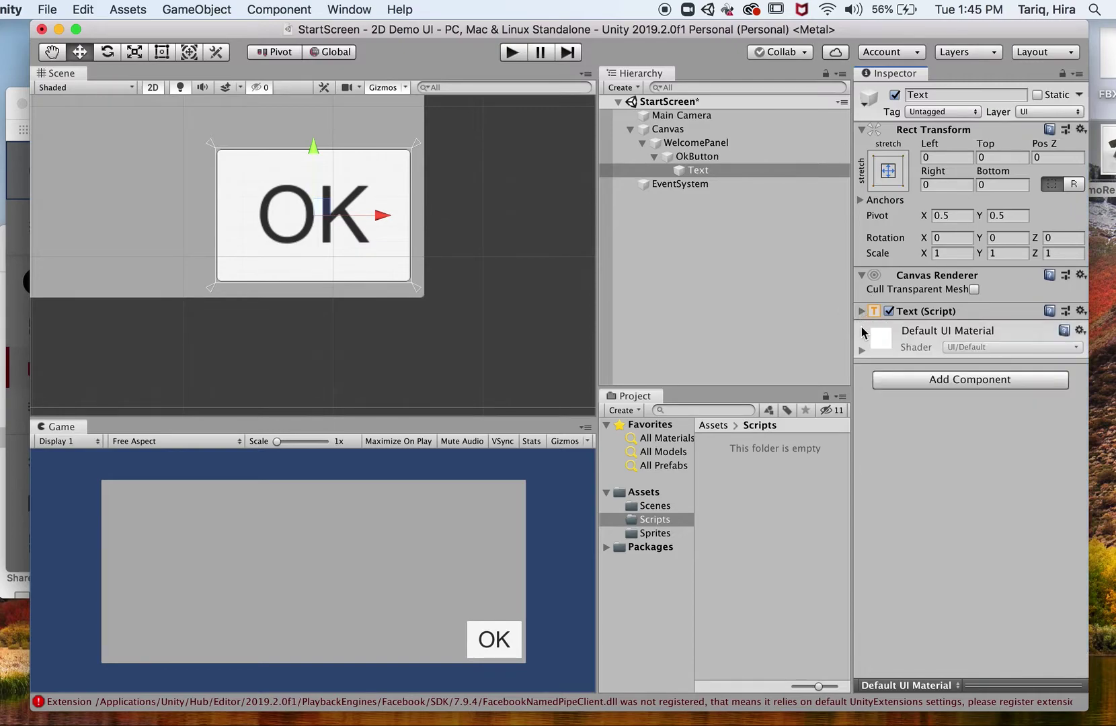
left_click(861, 275)
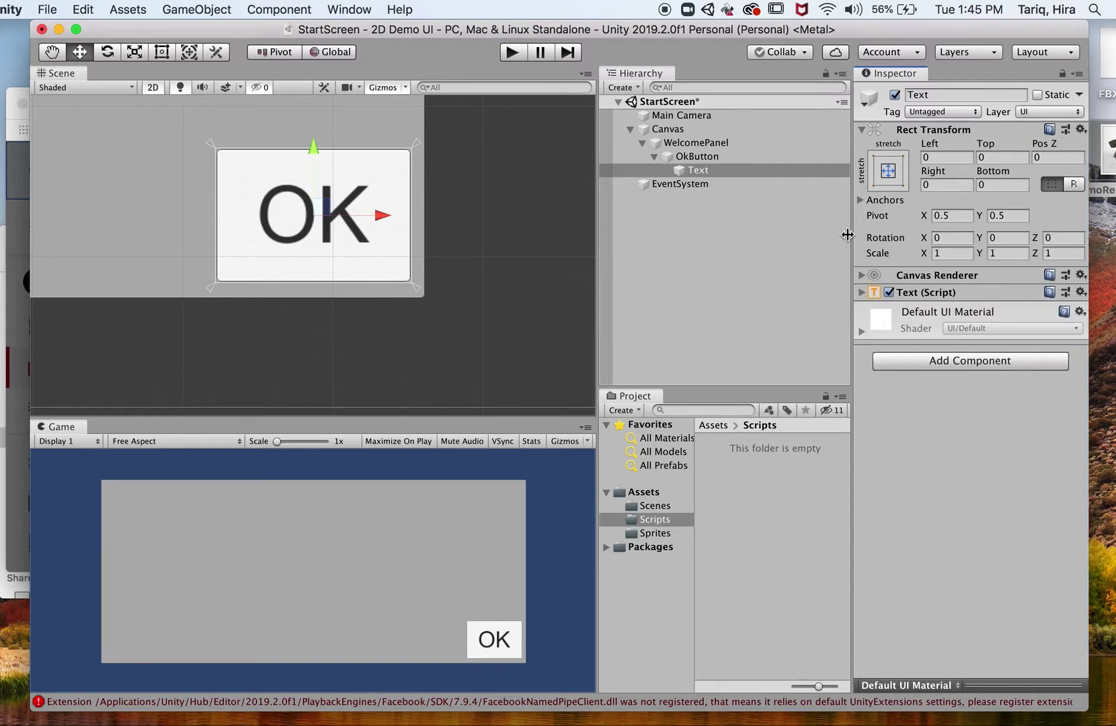
left_click(863, 130)
left_click(862, 130)
left_click(861, 276)
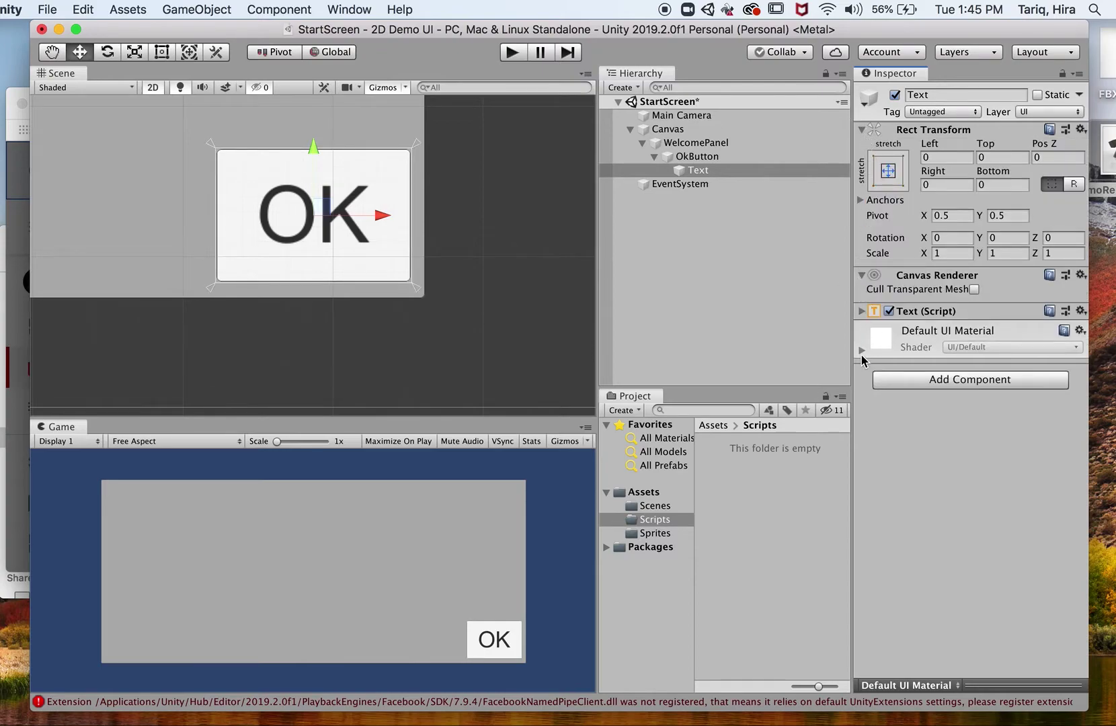
Set the font size of OkButton's label to 44 and its font style to Bold
left_click(860, 312)
left_click(909, 338)
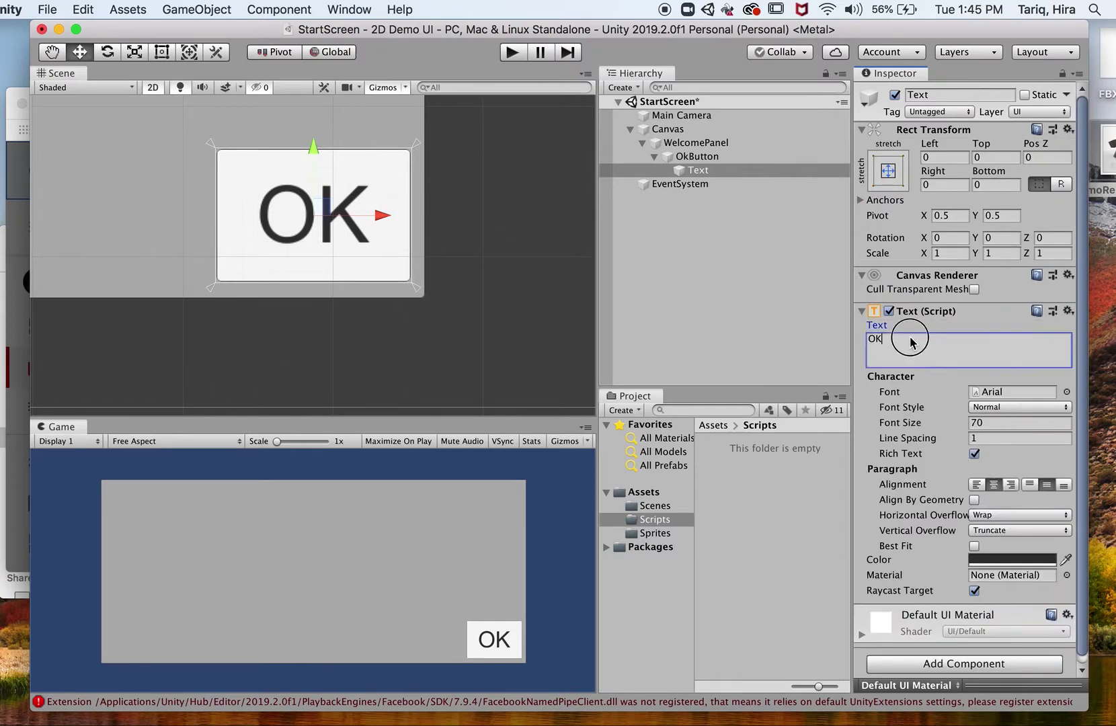
mouse_move(912, 420)
left_mouse_down()
mouse_move(868, 422)
mouse_move(895, 422)
left_mouse_up()
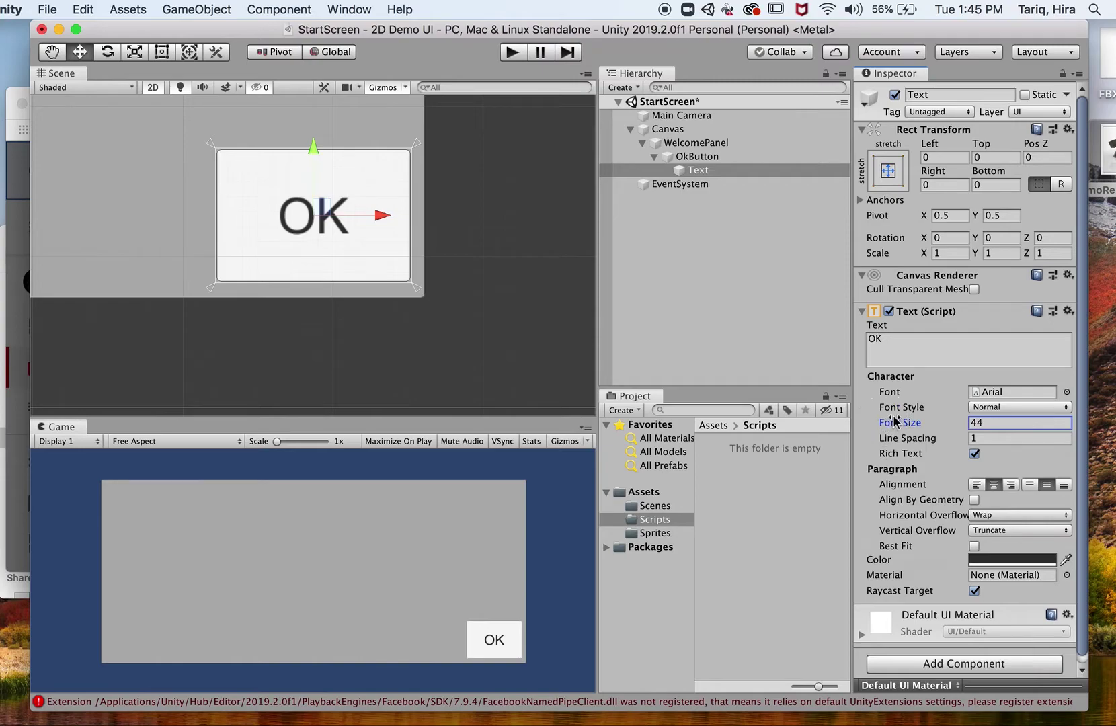
left_click(995, 407)
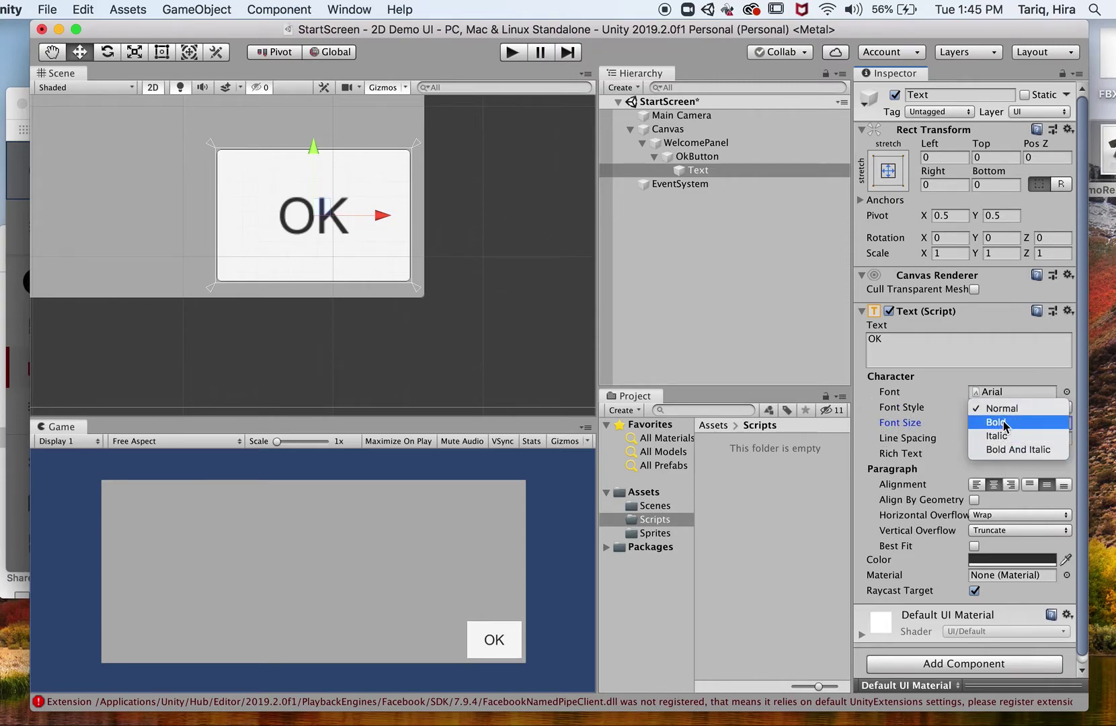
left_click(997, 426)
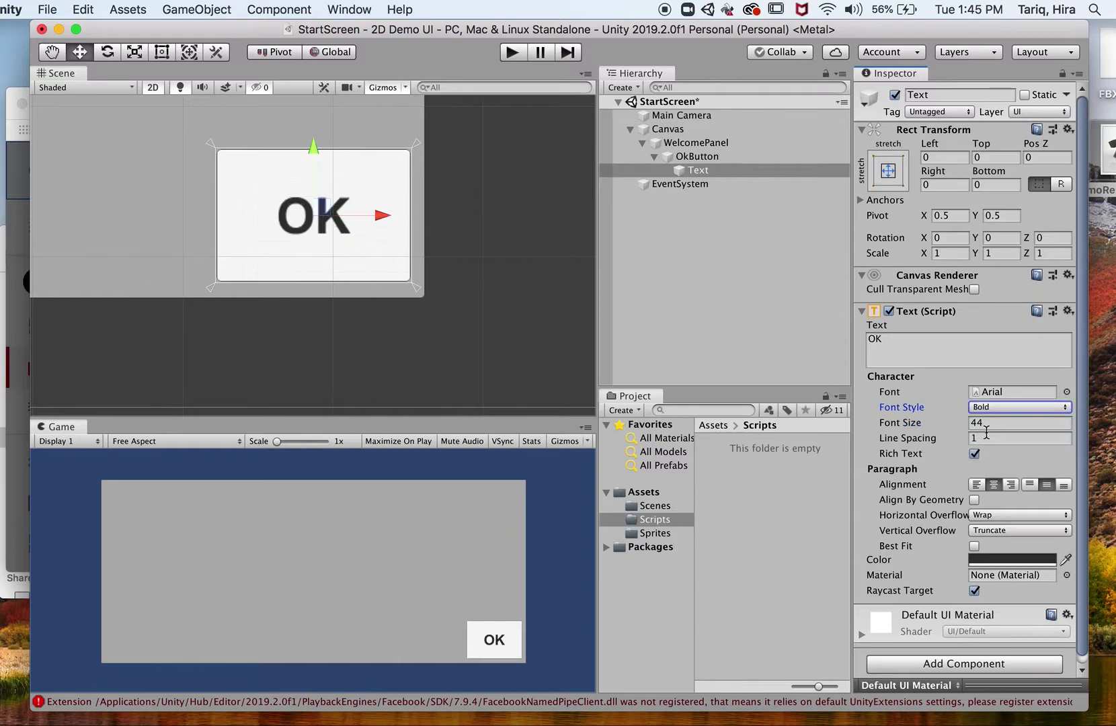
Check which fonts are available for the OK label, and look through the project's Sprites folder and the main Assets folder
left_click(1010, 395)
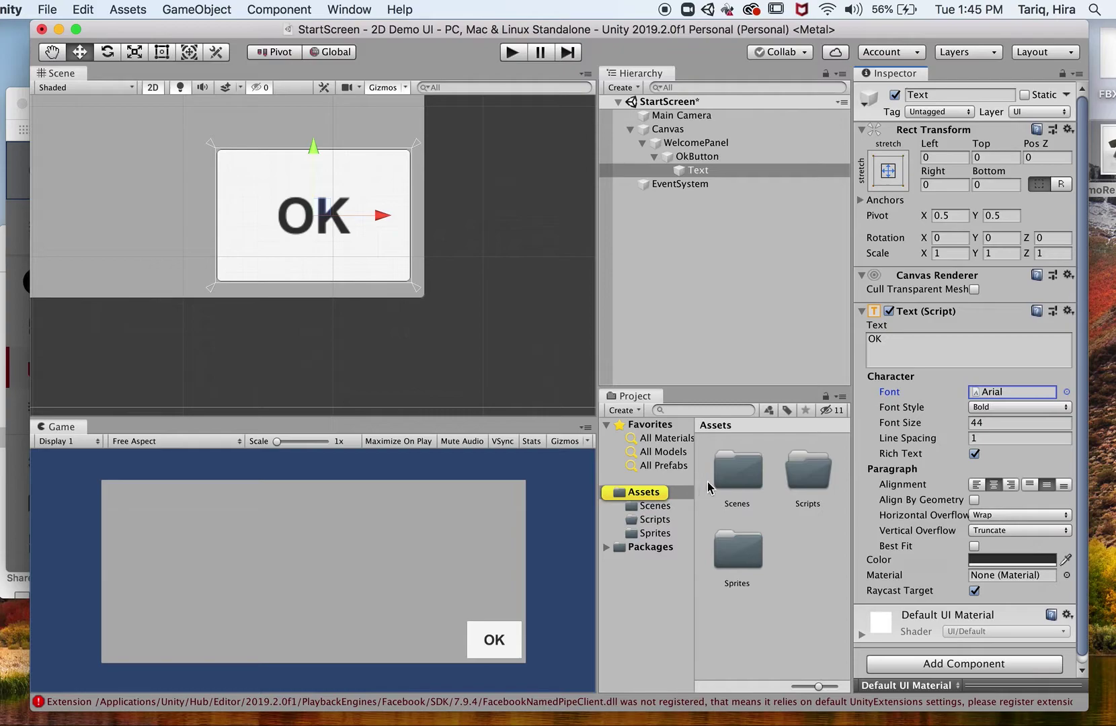
left_click(1066, 392)
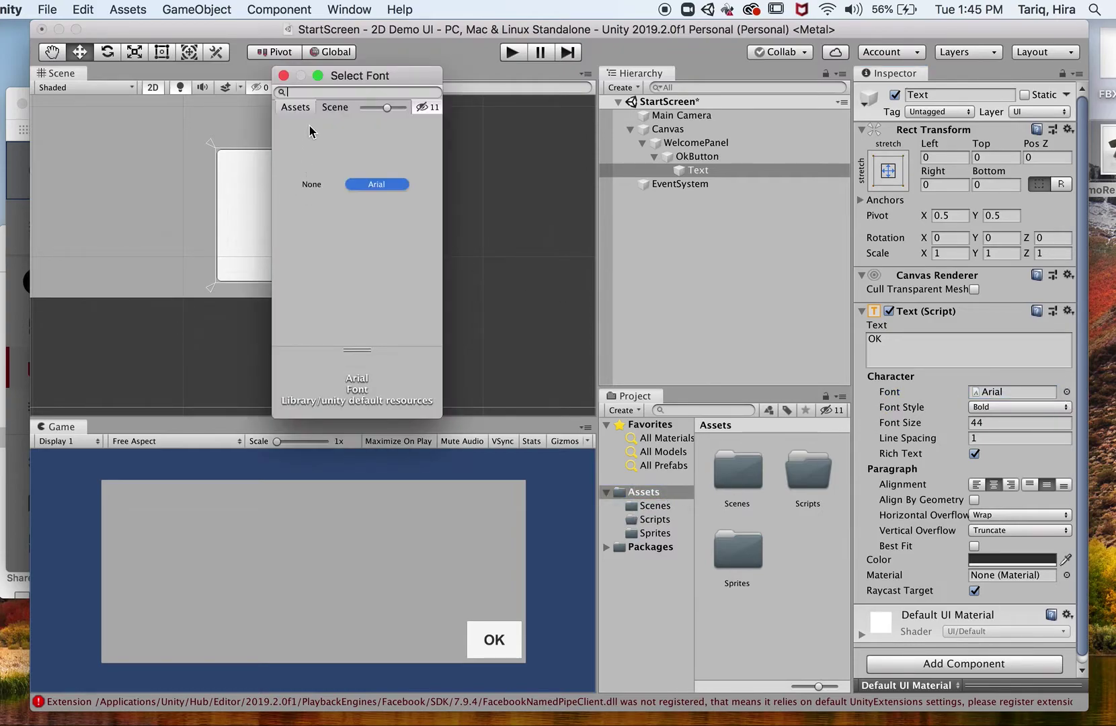
left_click(284, 76)
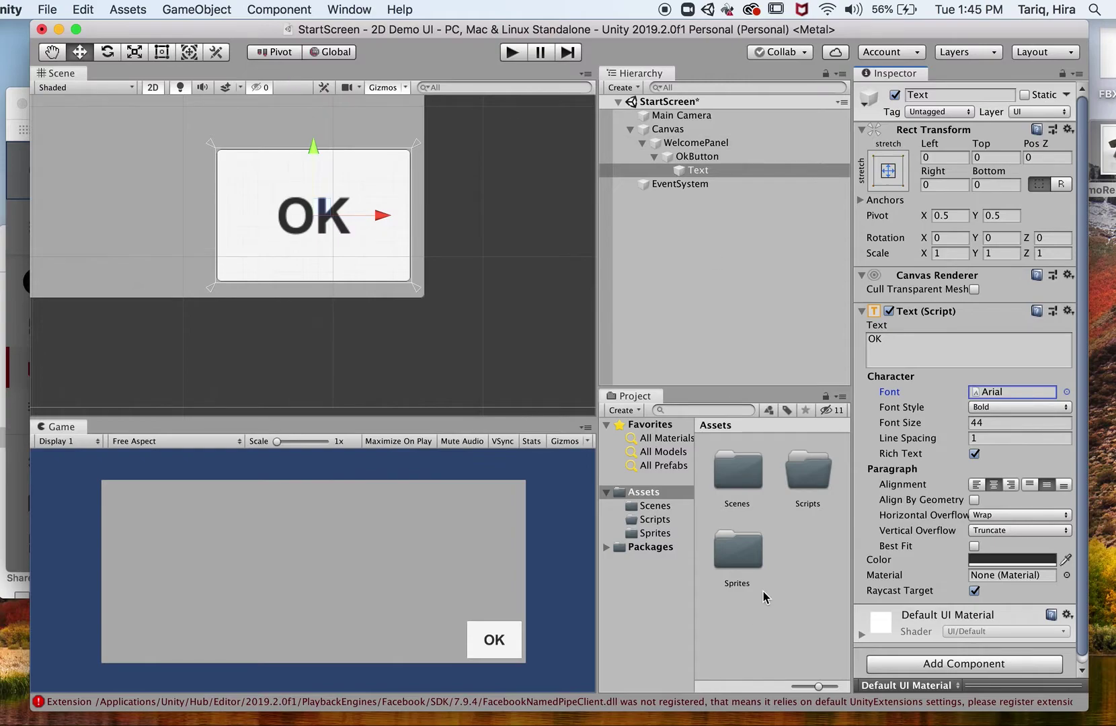
left_click(994, 395)
left_click(780, 608)
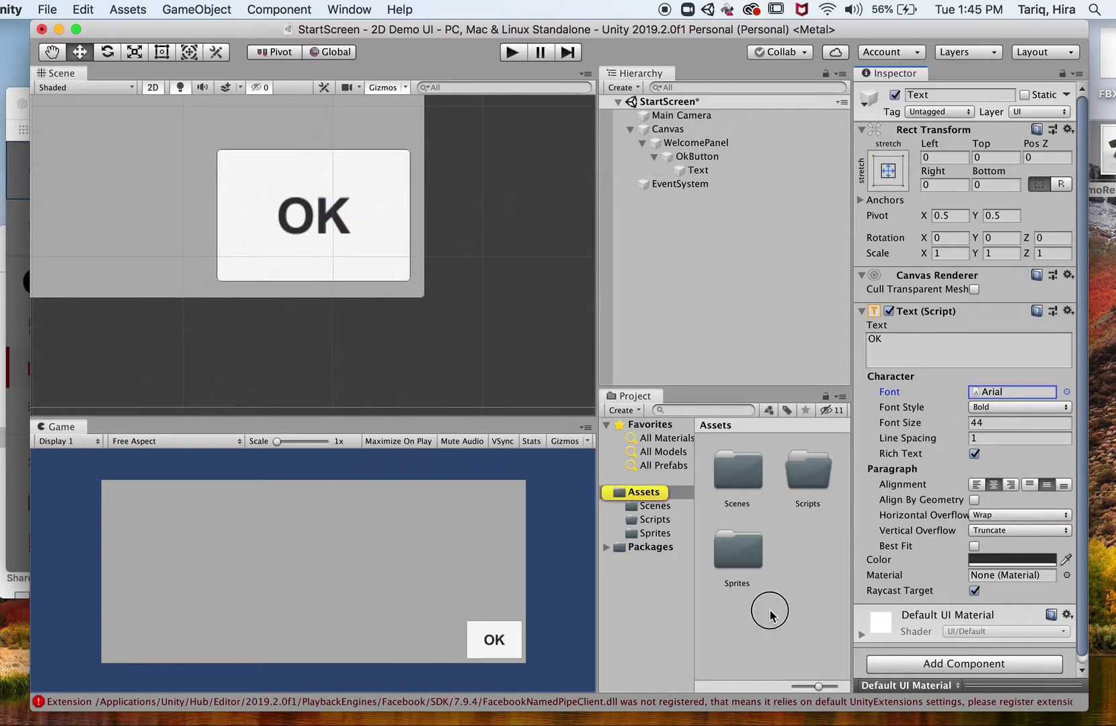
left_click(737, 548)
double_click(727, 558)
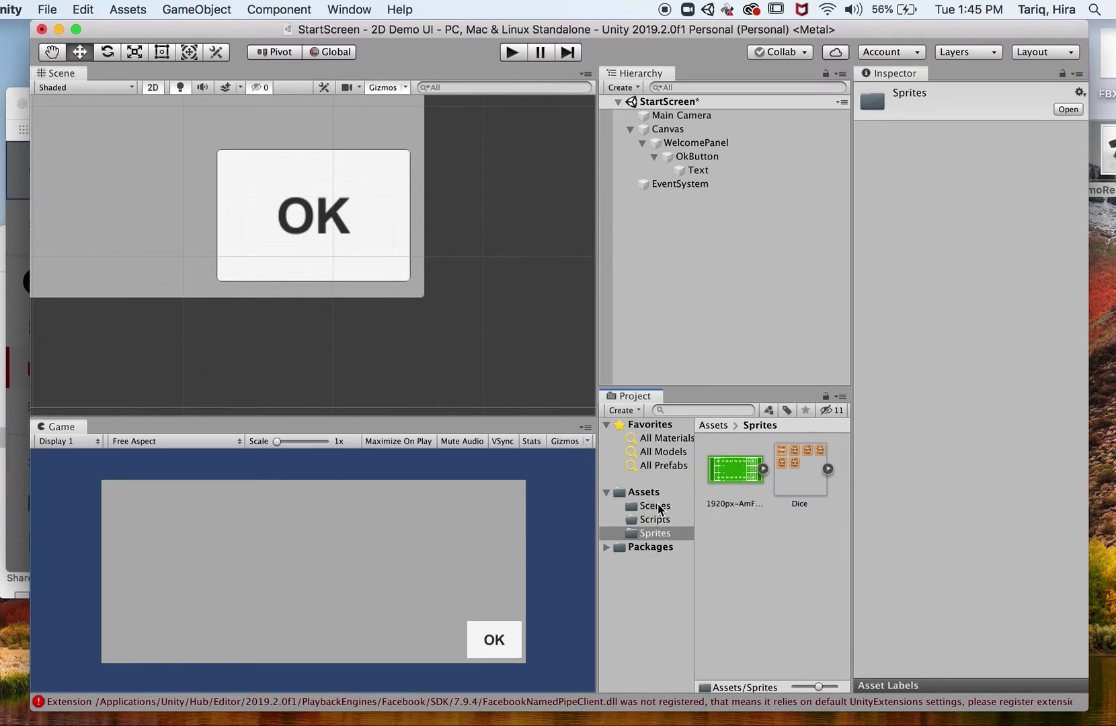
left_click(673, 493)
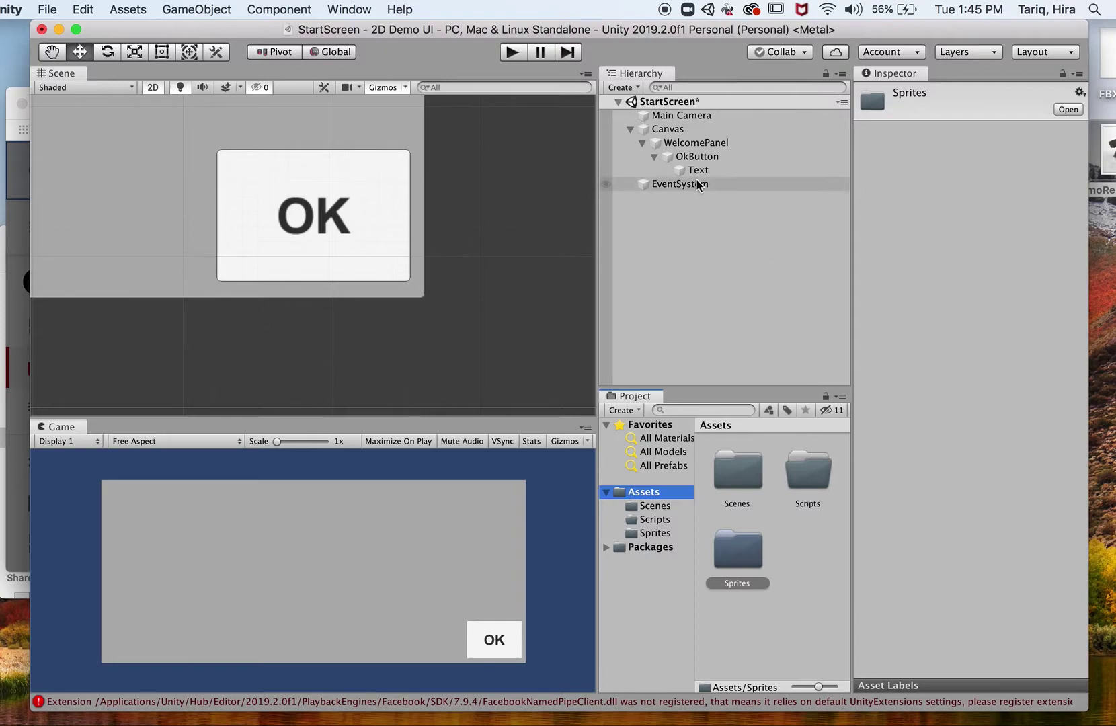
Select OkButton, run the scene to try the button's default color feedback in the Game view, and stop it
left_click(699, 157)
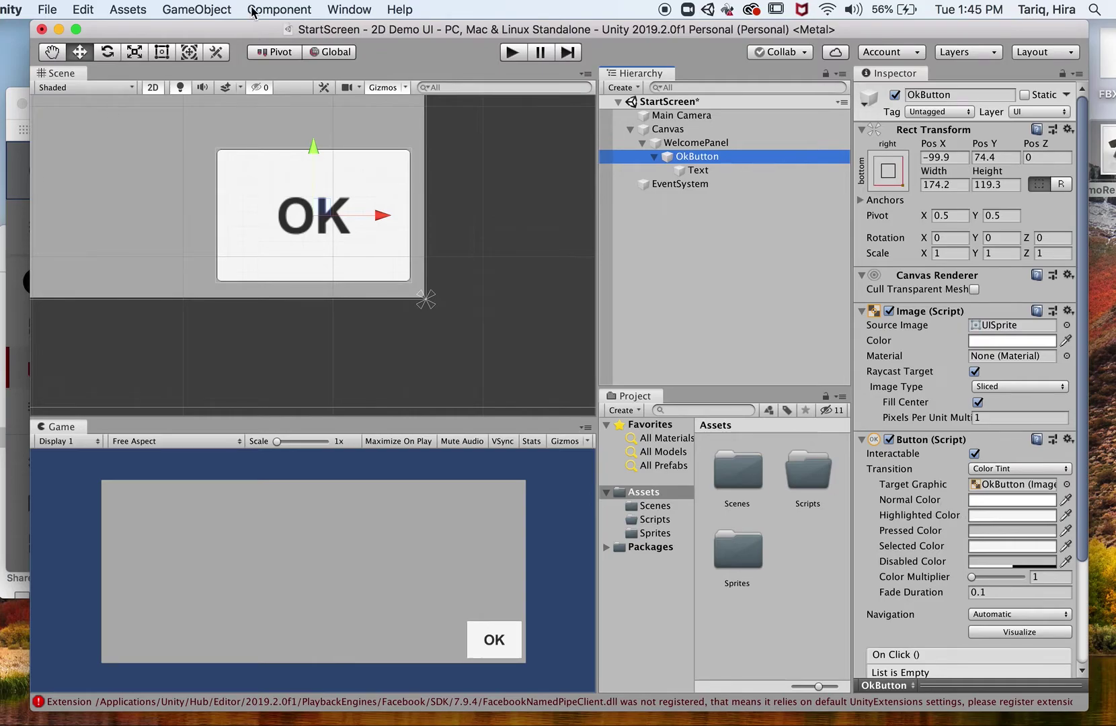
left_click(507, 53)
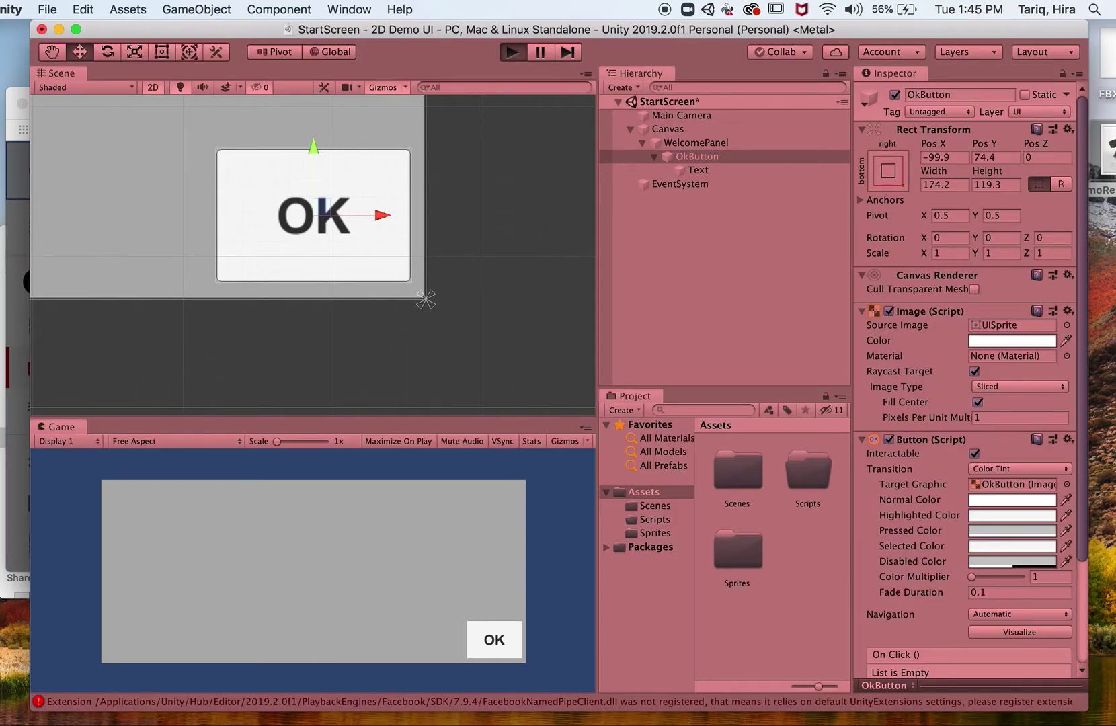
left_click(499, 639)
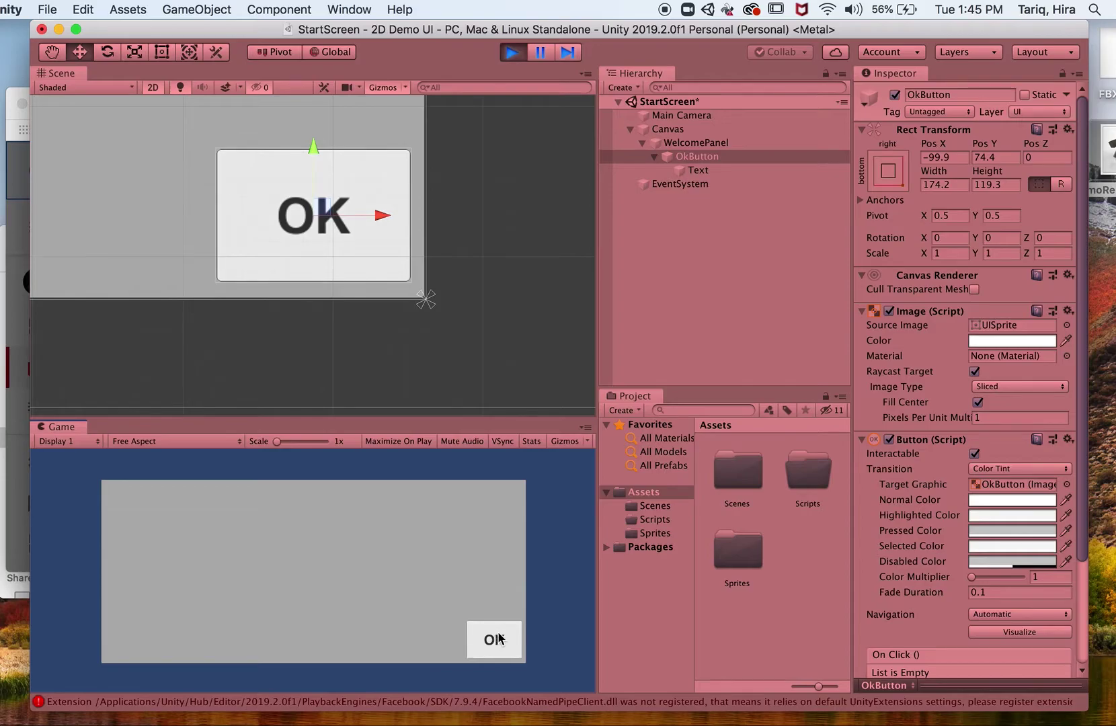
left_click(519, 633)
left_click(519, 633)
left_click(514, 54)
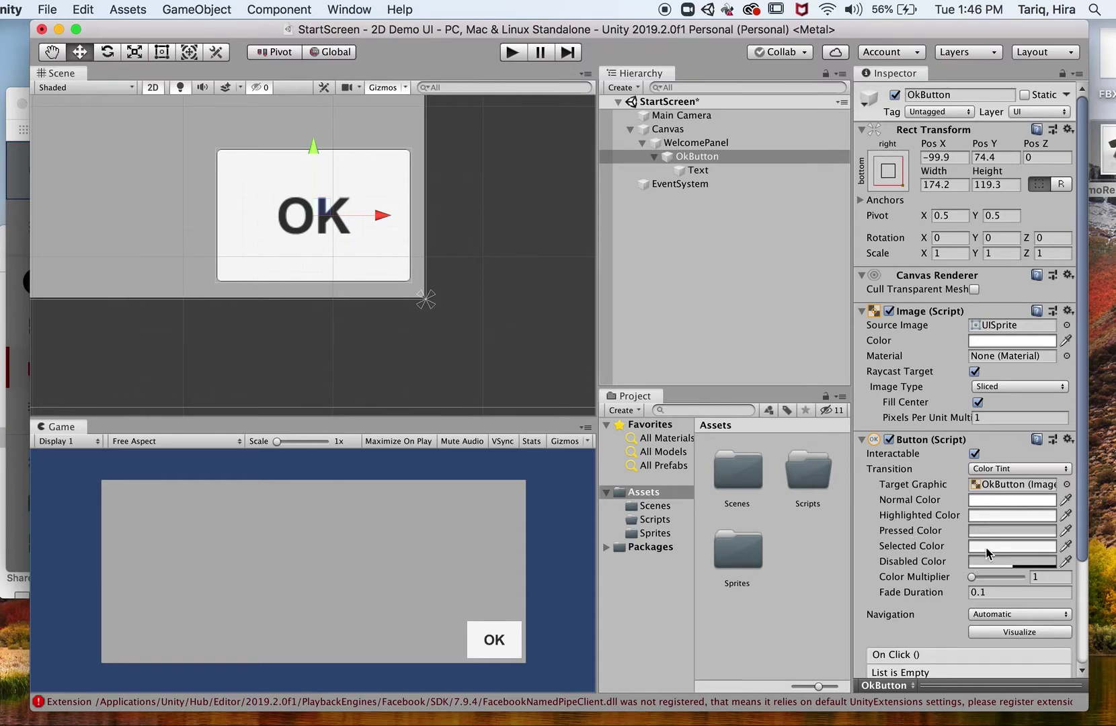
Set OkButton's Highlighted Color to light pink FFBDBD and its Pressed Color to dark gray 6F6F6F
left_click(985, 513)
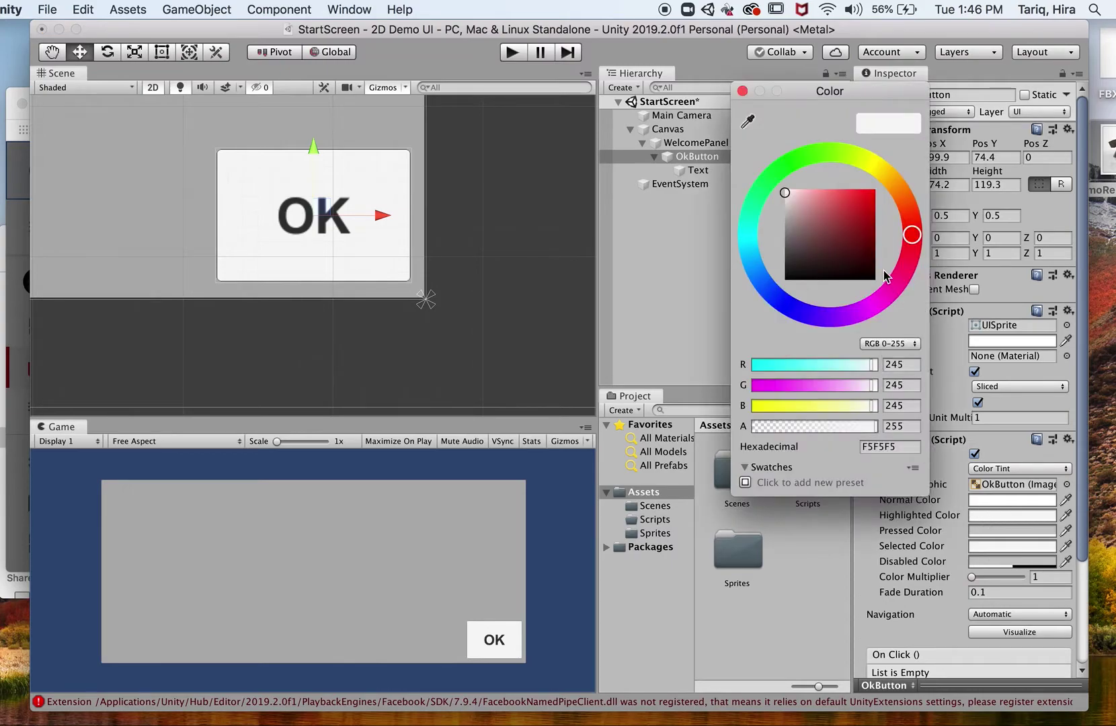
left_click_drag(793, 187, 814, 164)
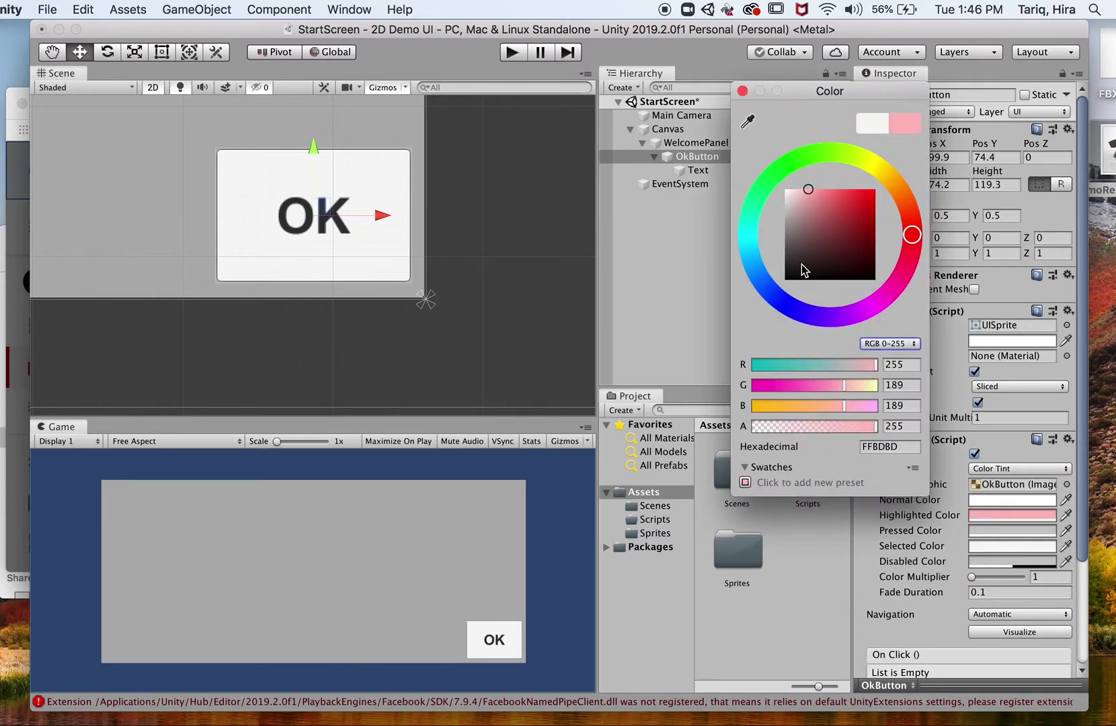
left_click(742, 91)
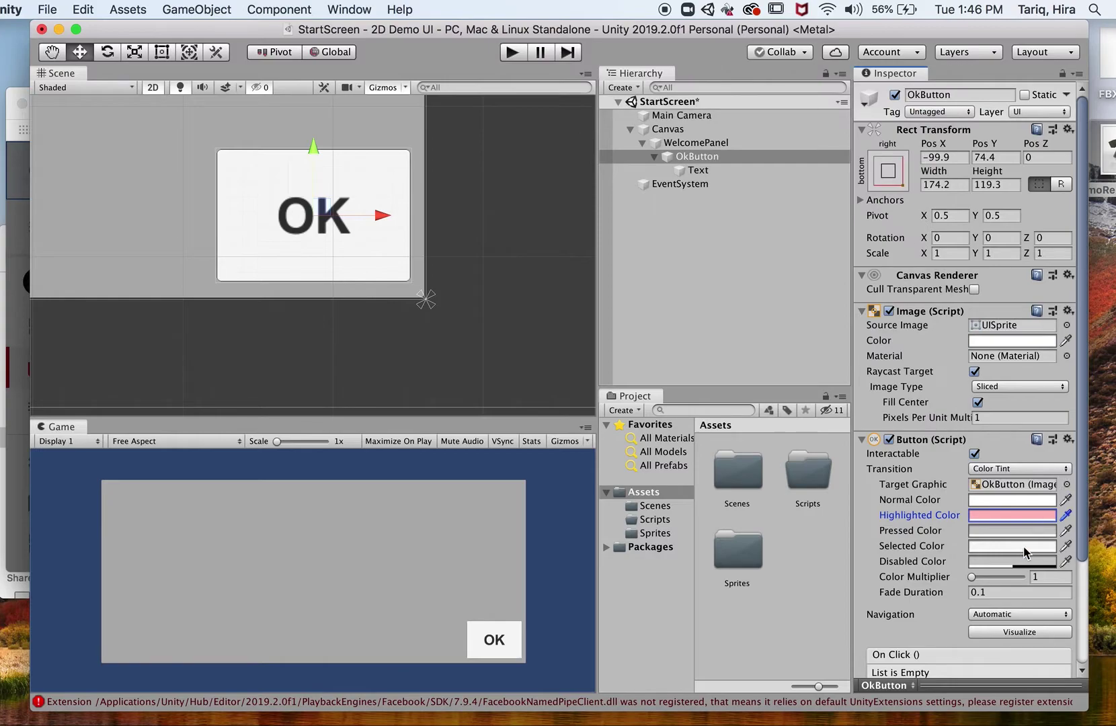
left_click(1025, 531)
left_click_drag(785, 228, 762, 245)
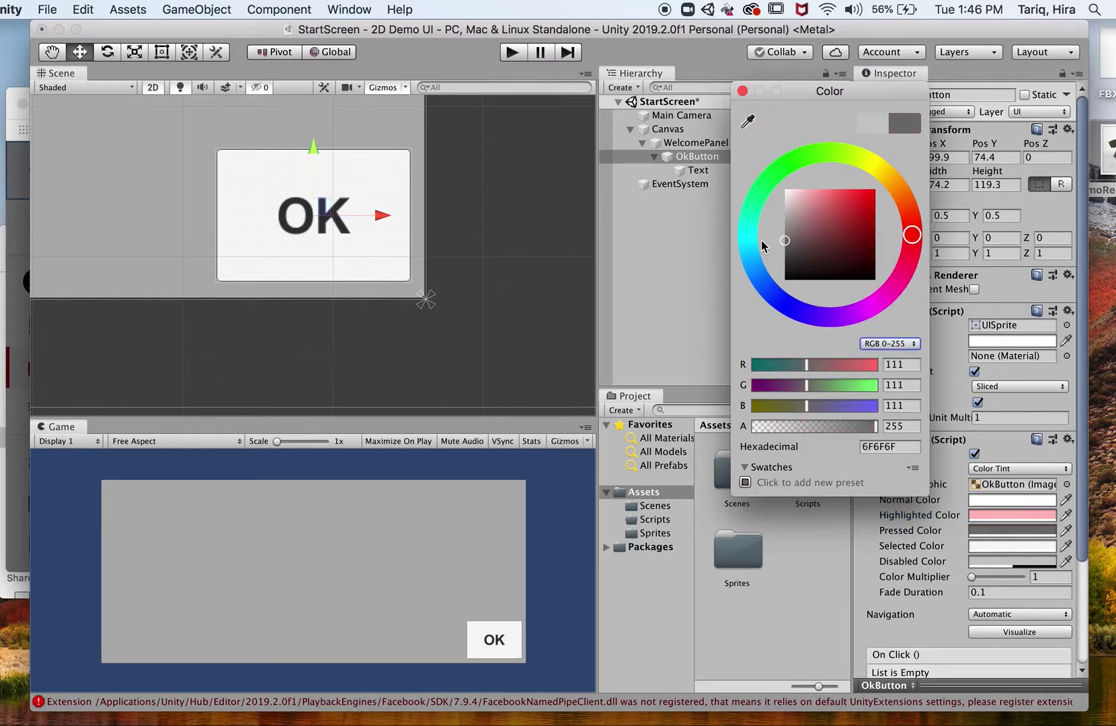
left_click(742, 91)
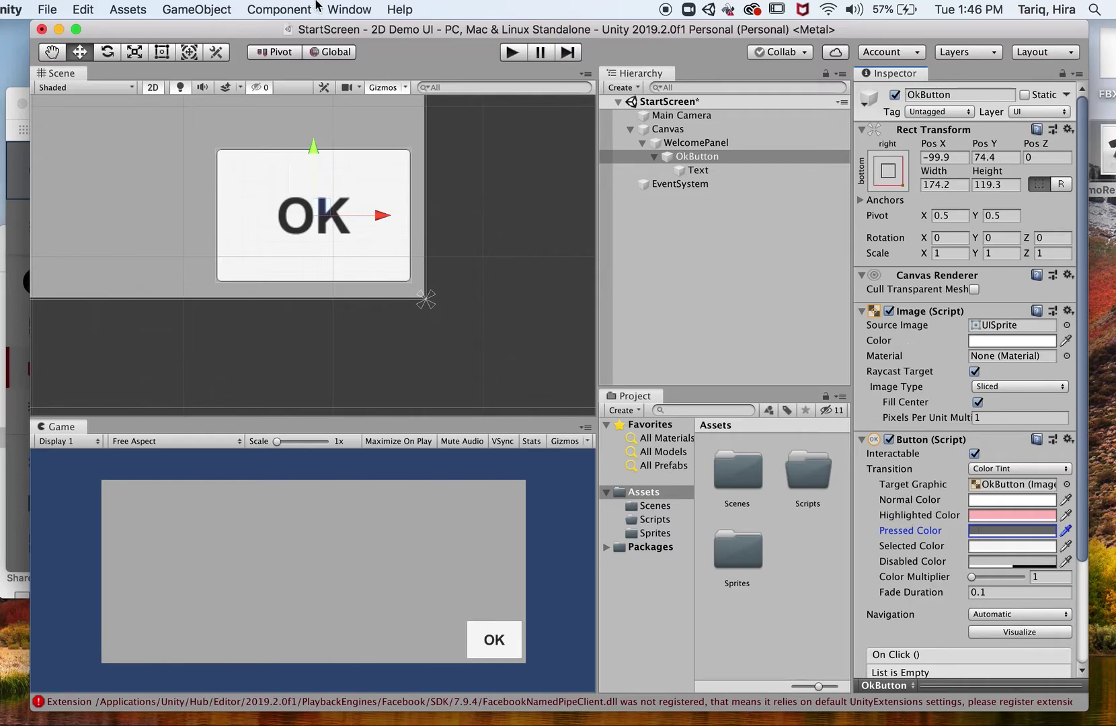
Play the scene again to test OkButton's new highlighted and pressed colors, and end play mode
left_click(511, 51)
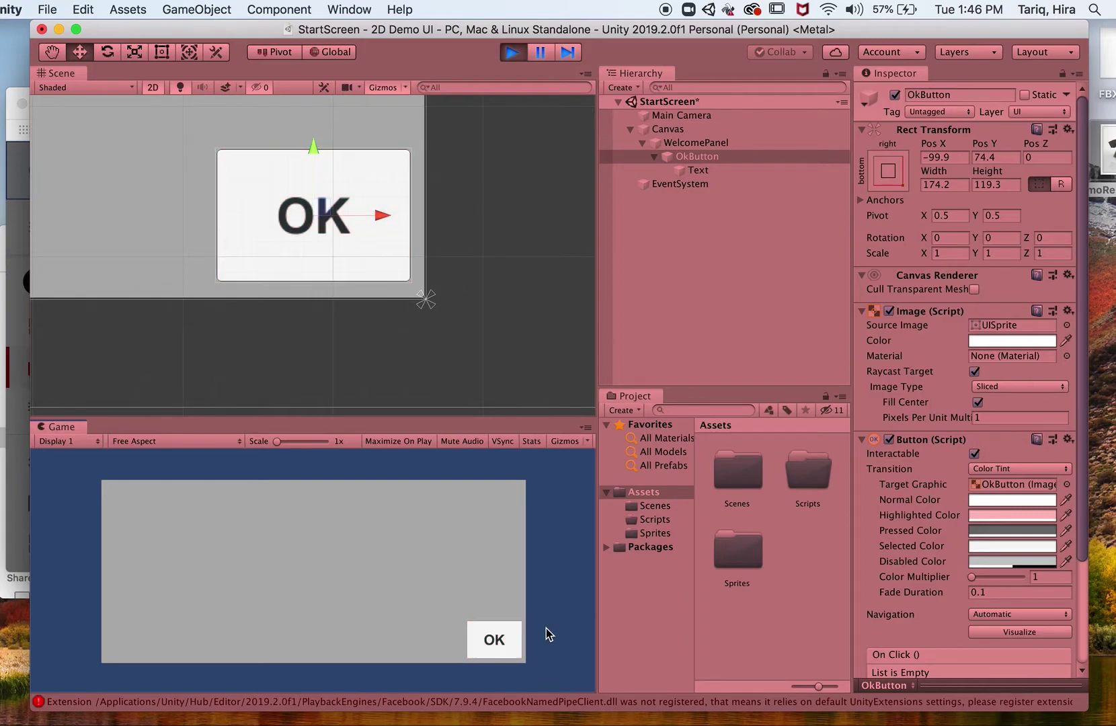
left_click(518, 637)
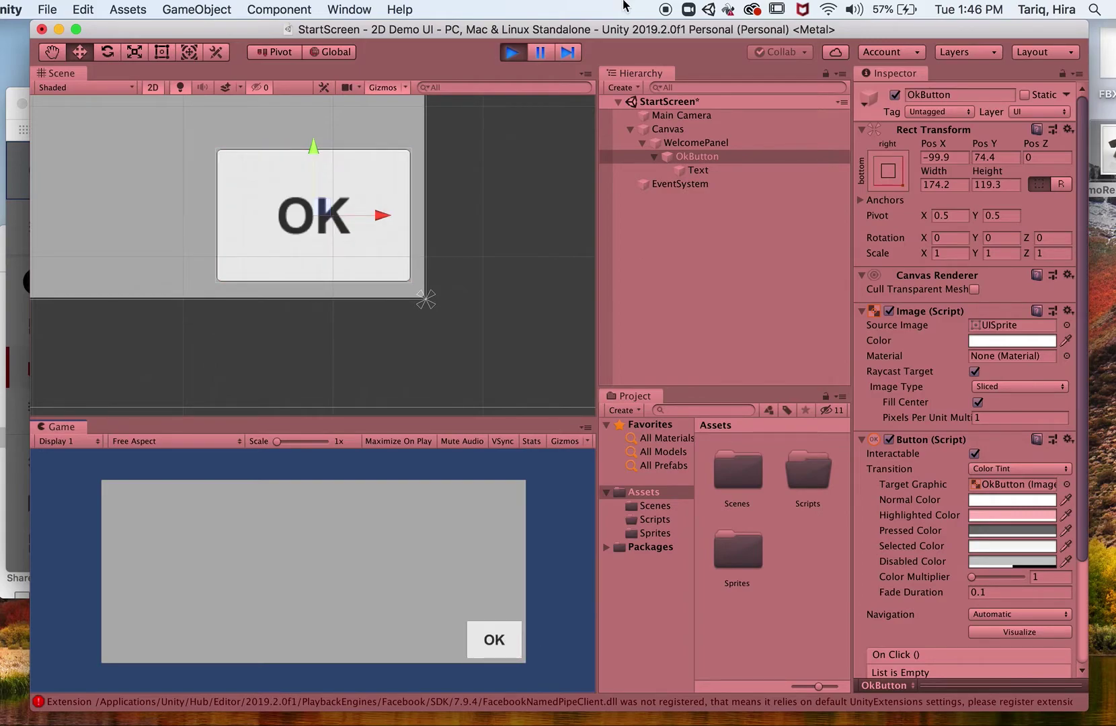
left_click(518, 53)
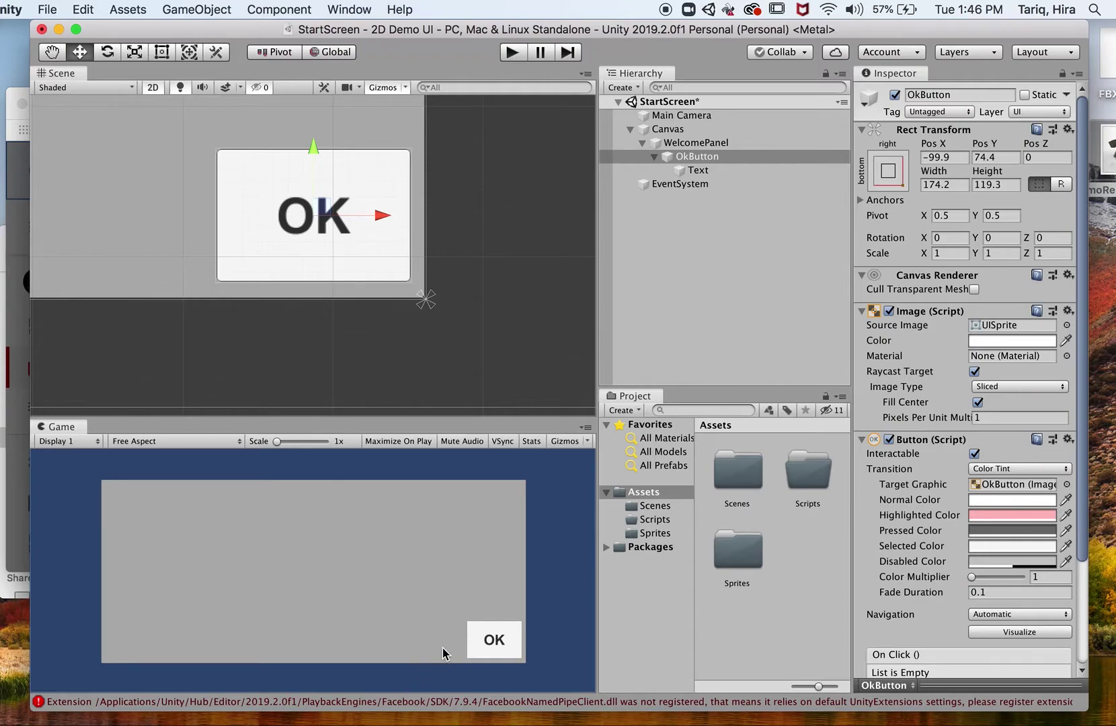
Review the transition types offered for OkButton, keeping Color Tint, and locate its image's source sprite setting
left_click(1012, 469)
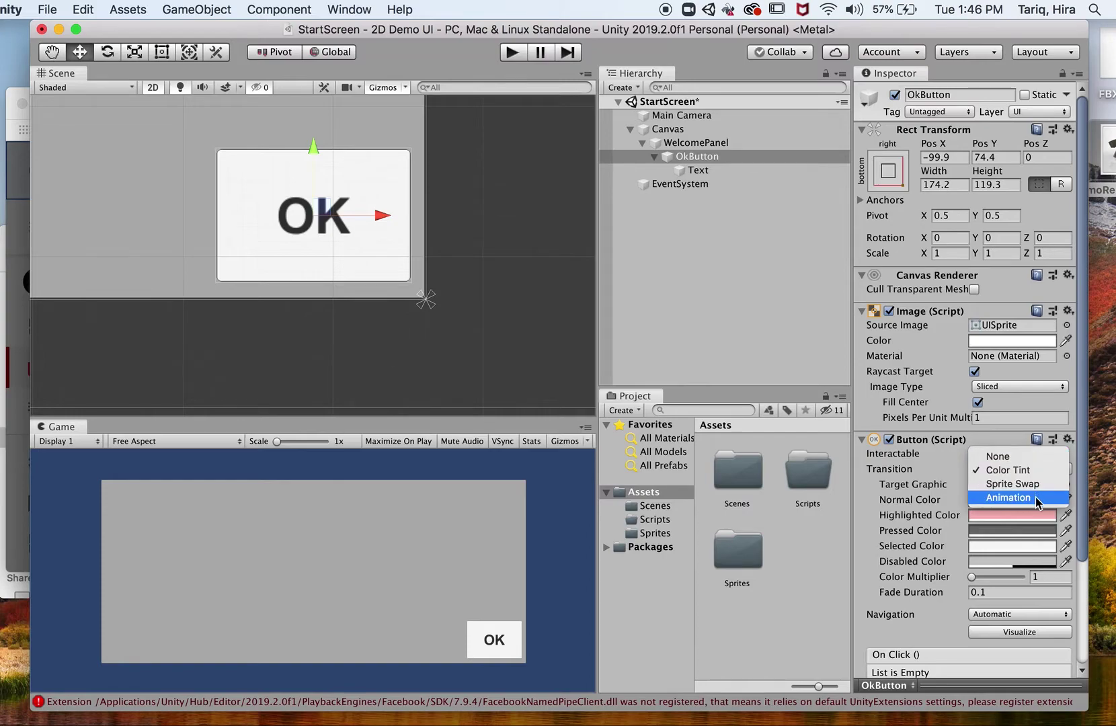
left_click(897, 496)
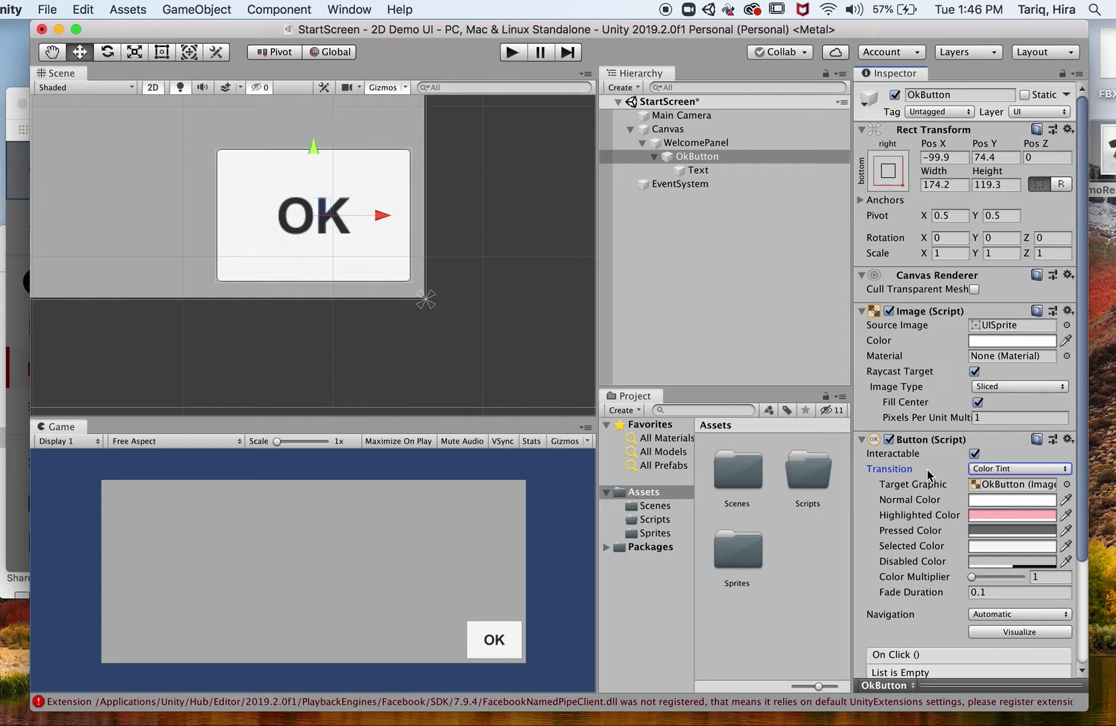
left_click(976, 471)
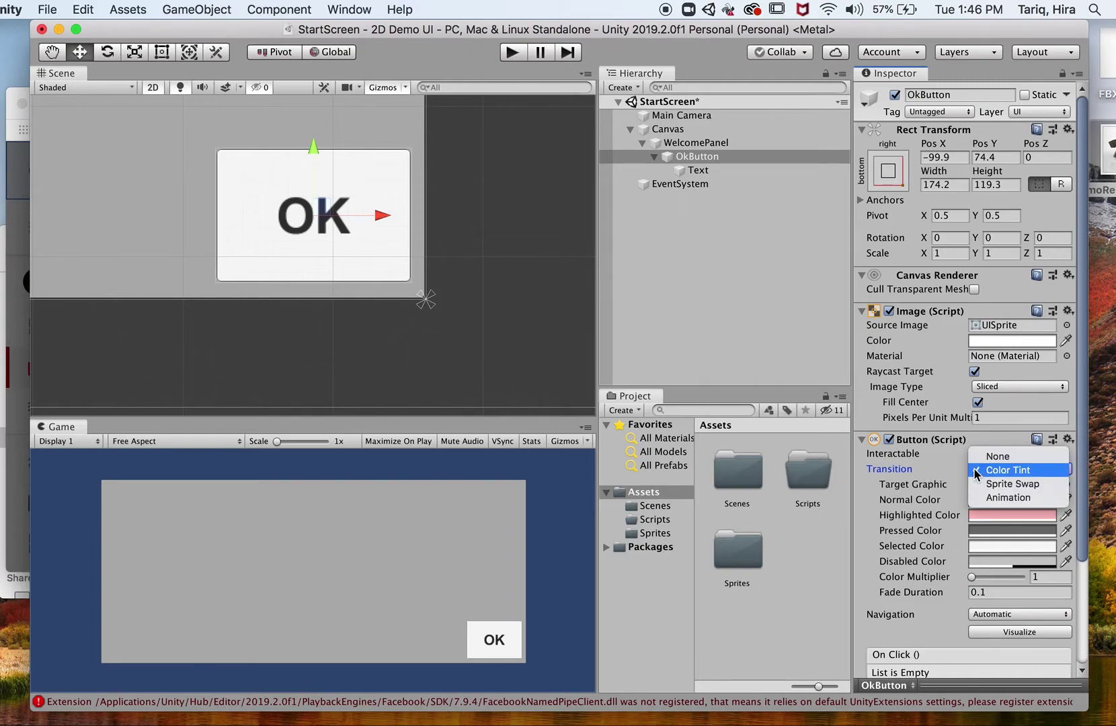
left_click(1012, 473)
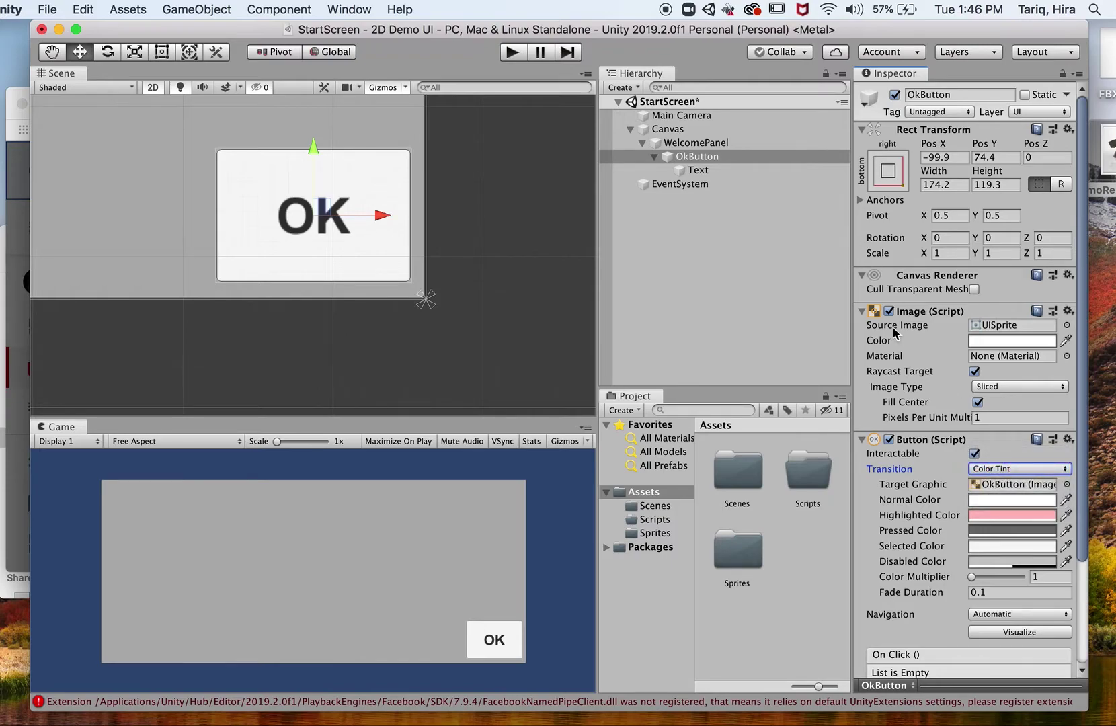
left_click(913, 328)
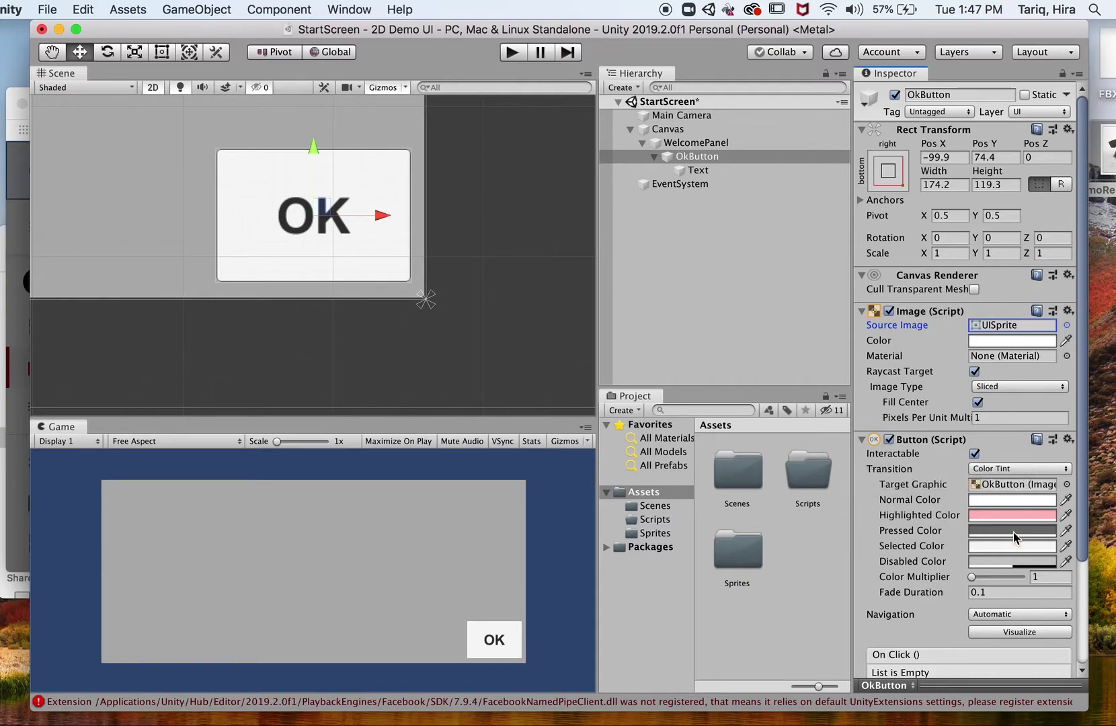
Collapse OkButton's children in the Hierarchy and select its parent WelcomePanel
left_click(654, 156)
left_click(657, 160)
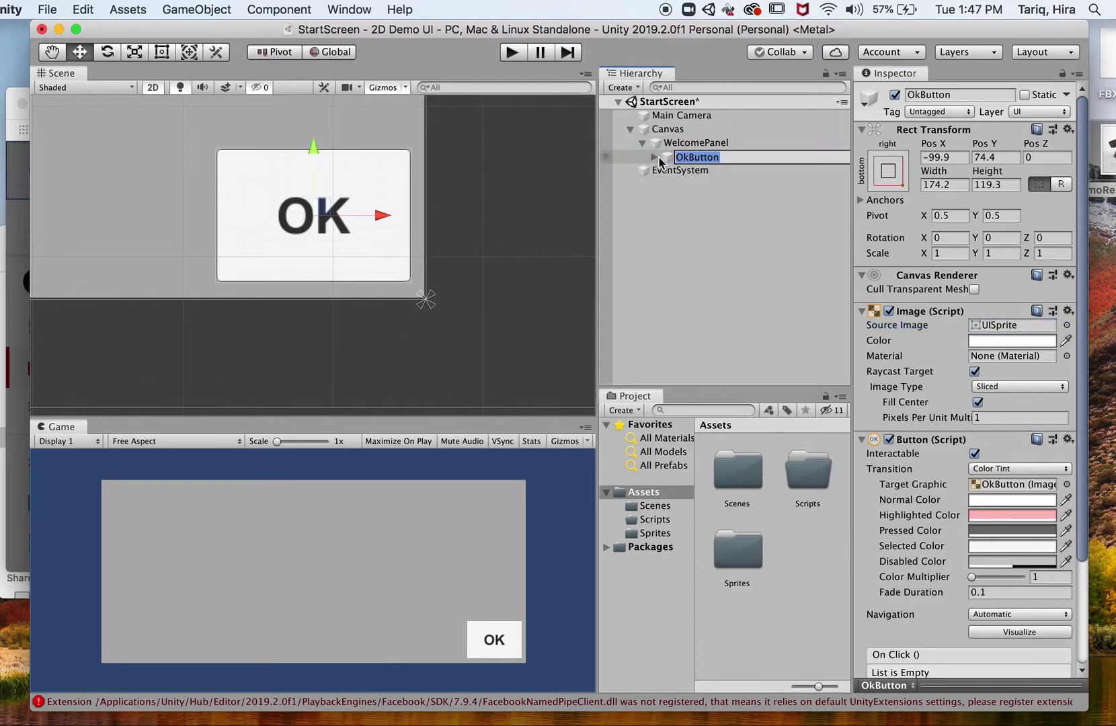
key("Escape")
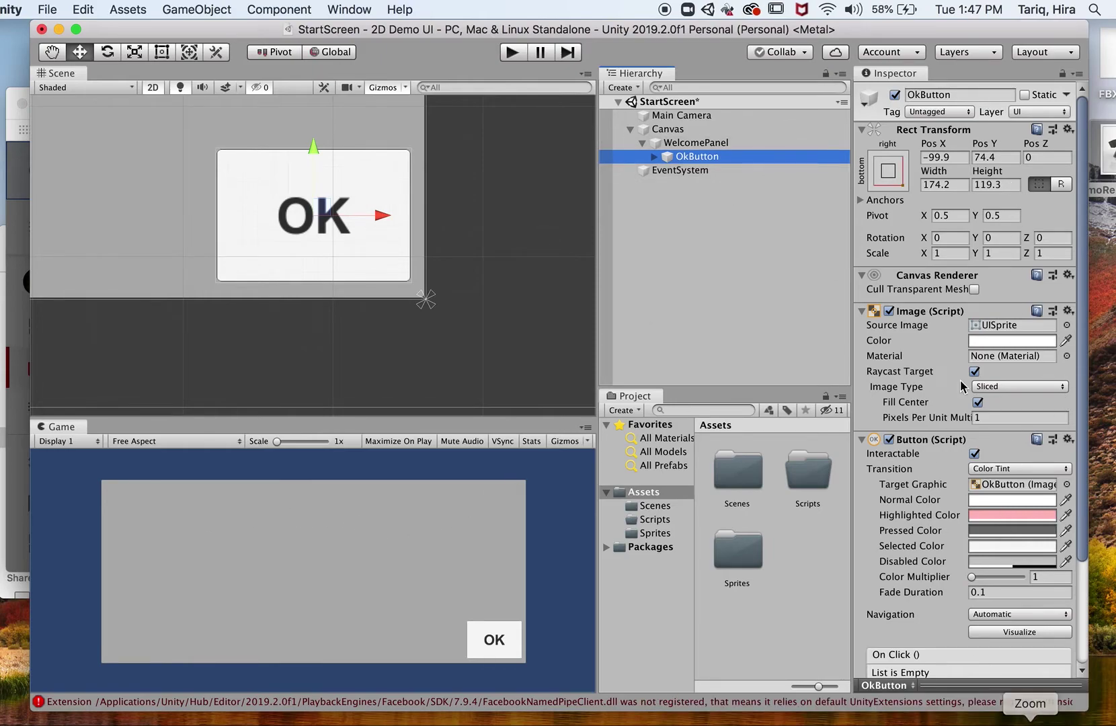
left_click(766, 143)
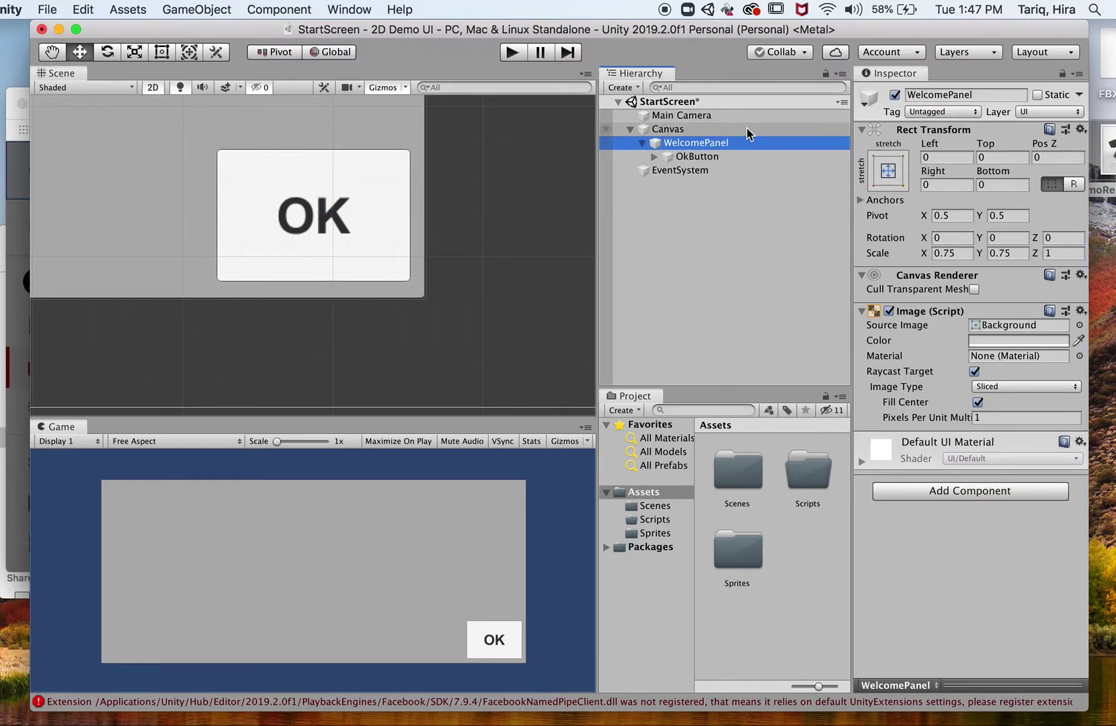
left_click(695, 116)
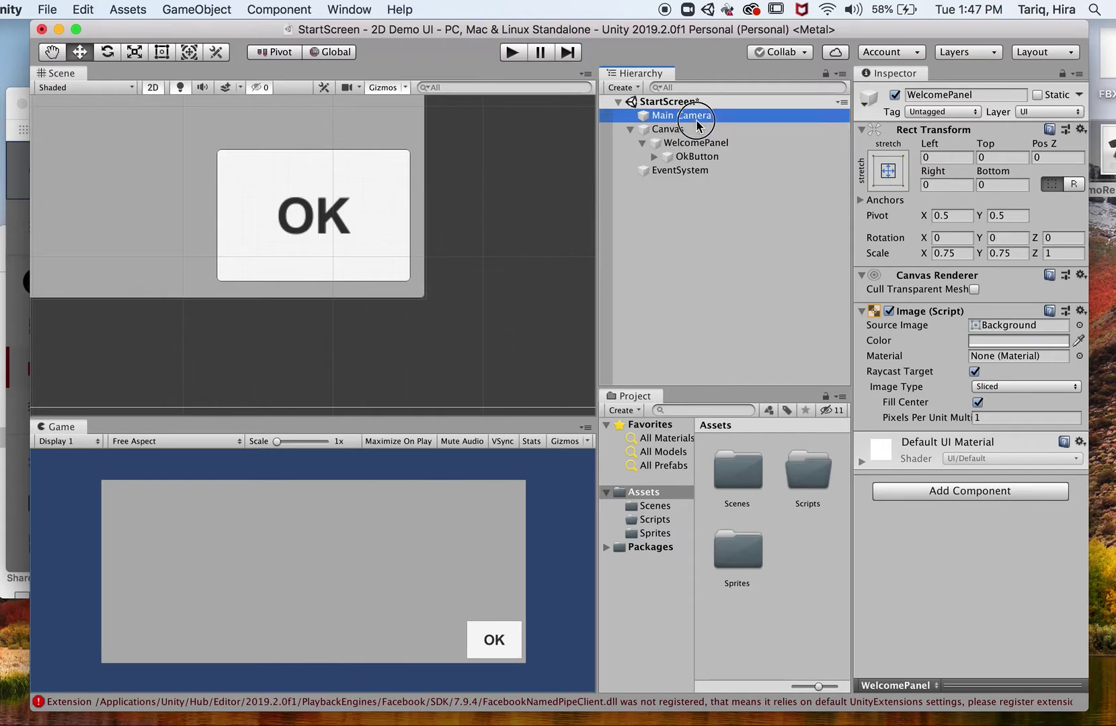
left_click(733, 130)
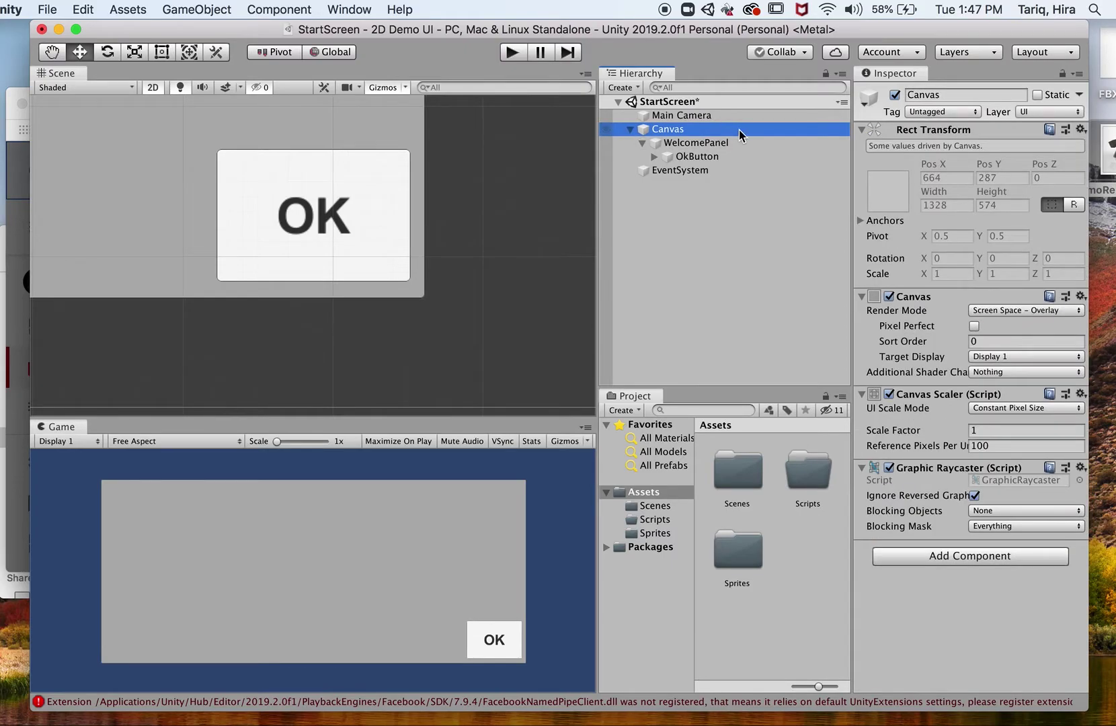
left_click(729, 143)
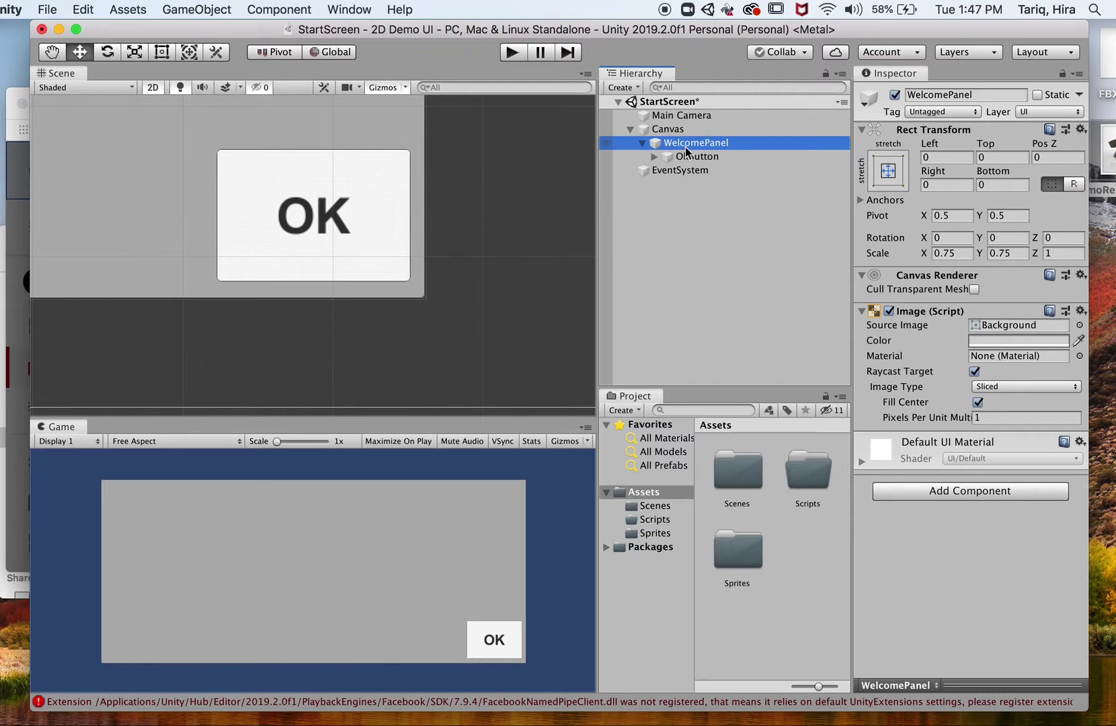
Add a UI Text element under WelcomePanel and set its text to "Welcome to the Demo!!!"
right_click(740, 144)
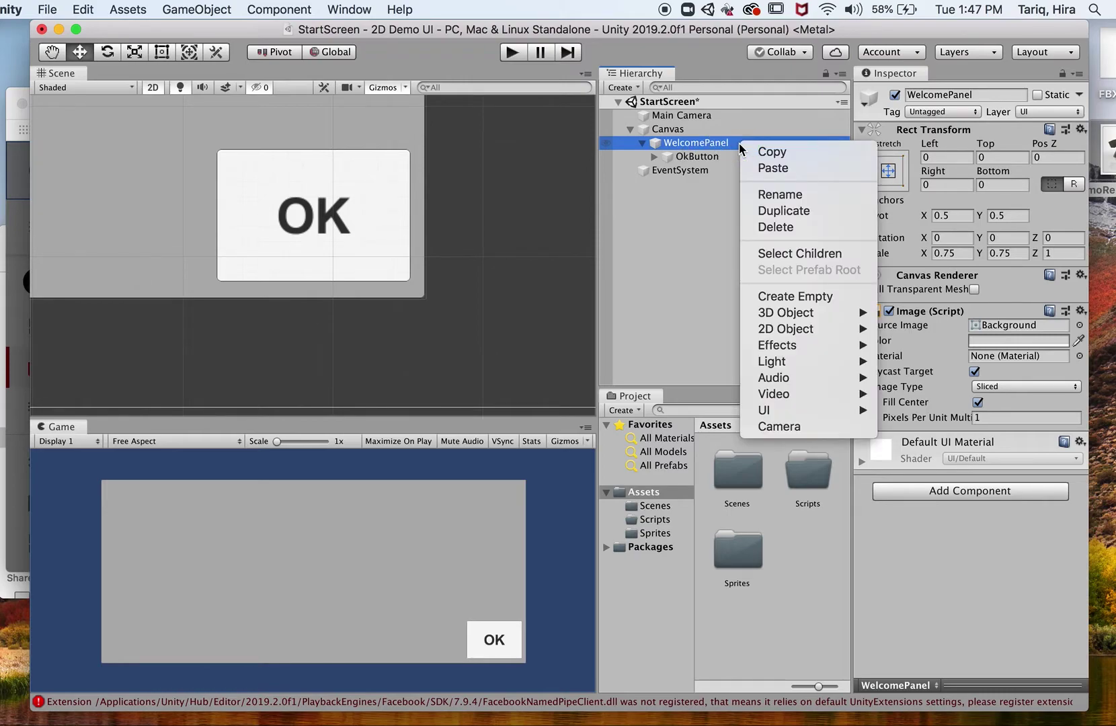
mouse_move(778, 415)
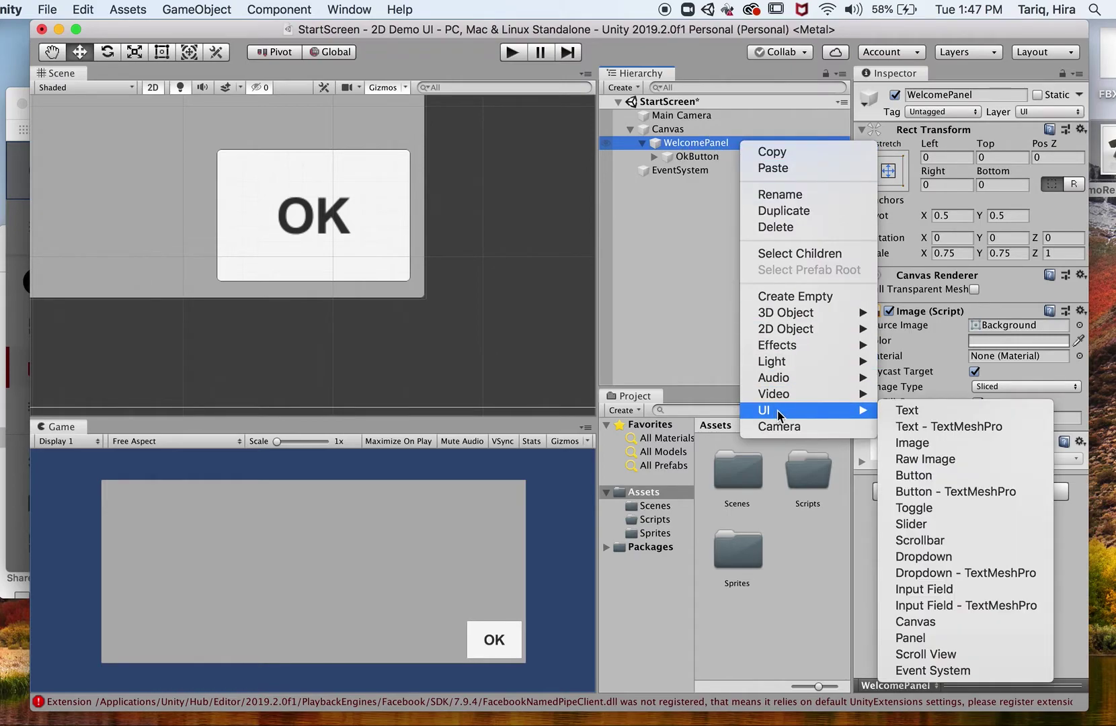
left_click(924, 412)
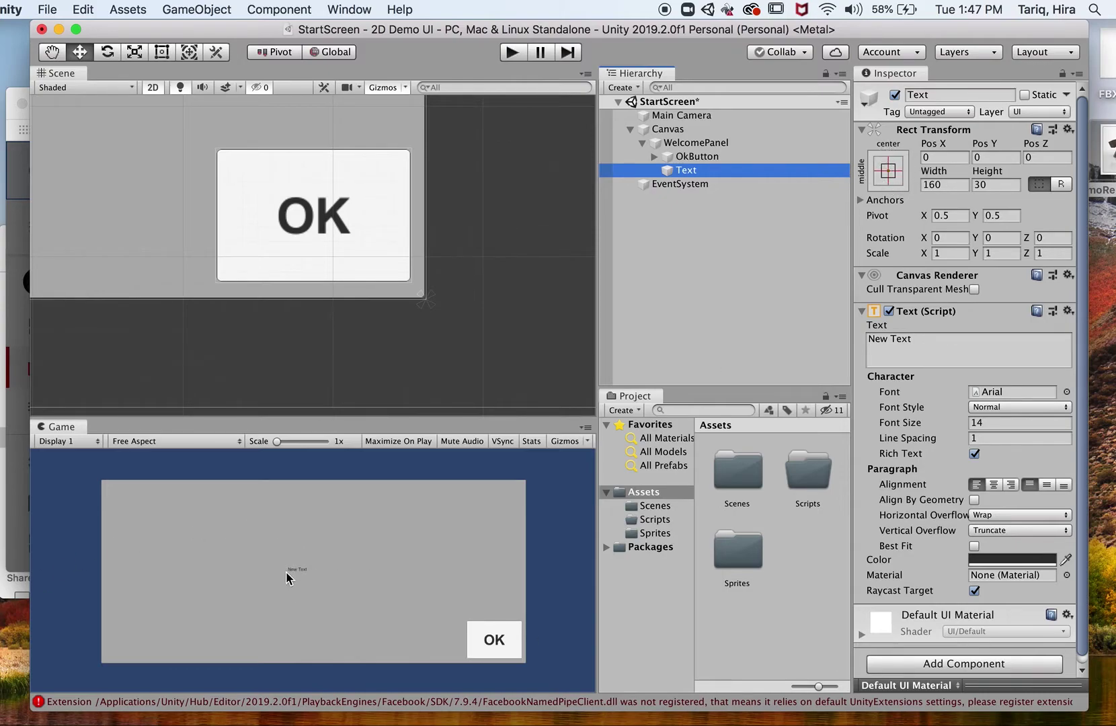
left_click(934, 157)
left_click(993, 156)
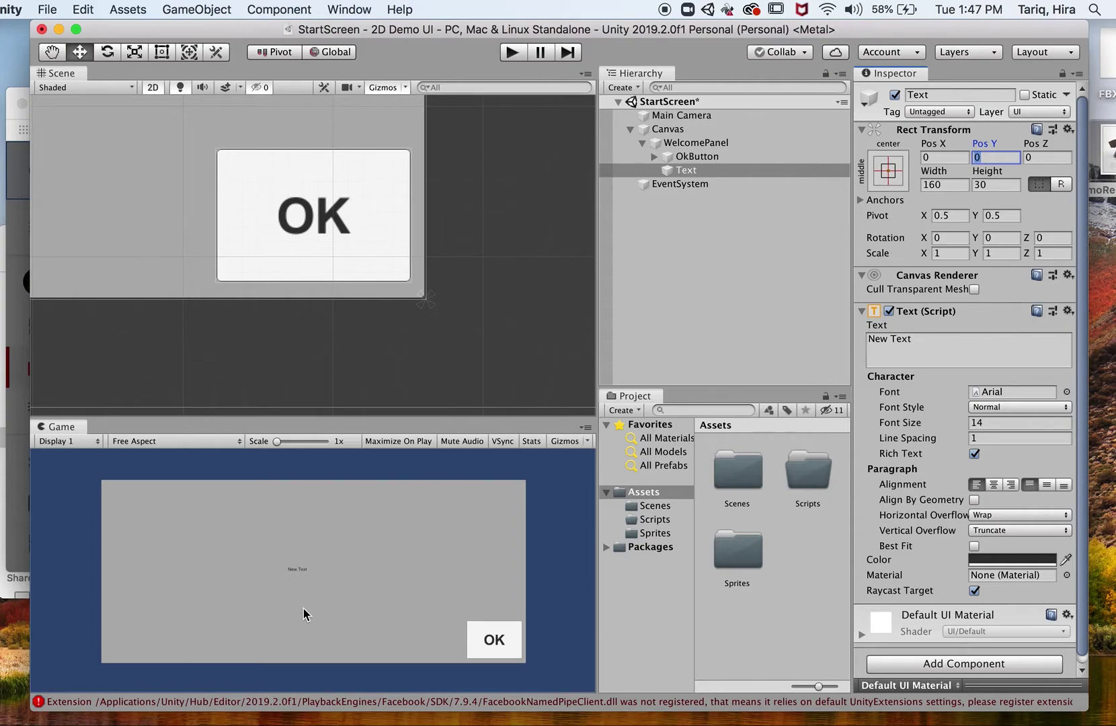
left_click(924, 344)
type("Welocm")
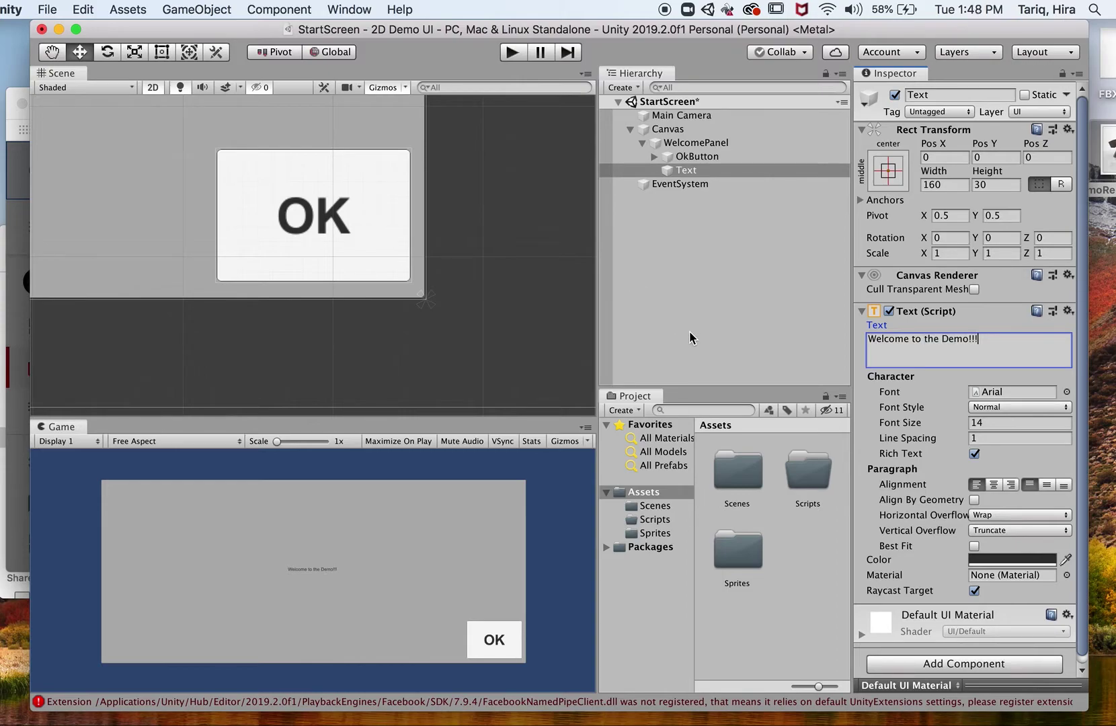
Set the welcome text's font size to 49 and enlarge its box to 701.8 wide by 113.1 high
left_click_drag(910, 422, 948, 423)
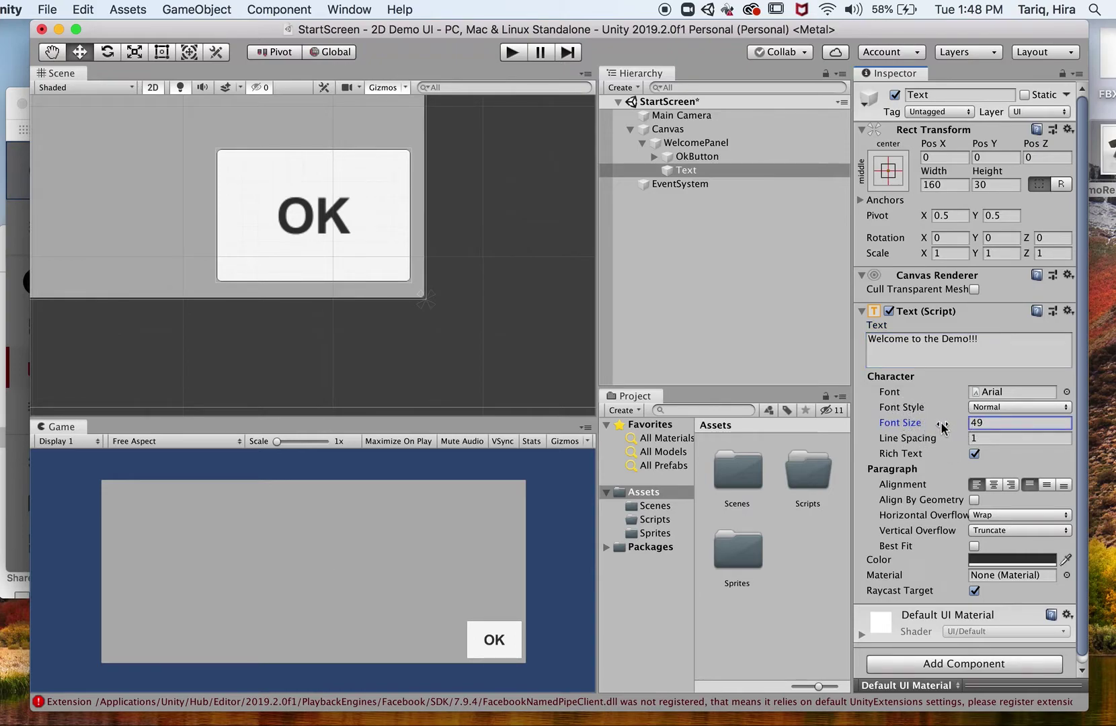
double_click(722, 171)
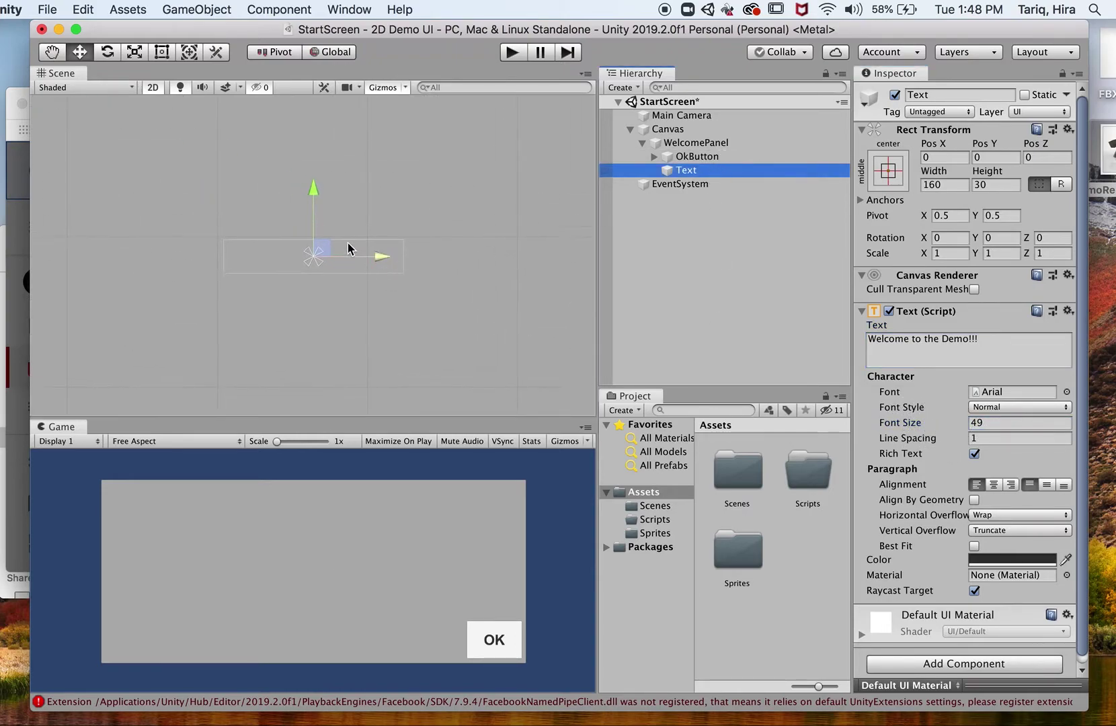
scroll(294, 278, "down", 3)
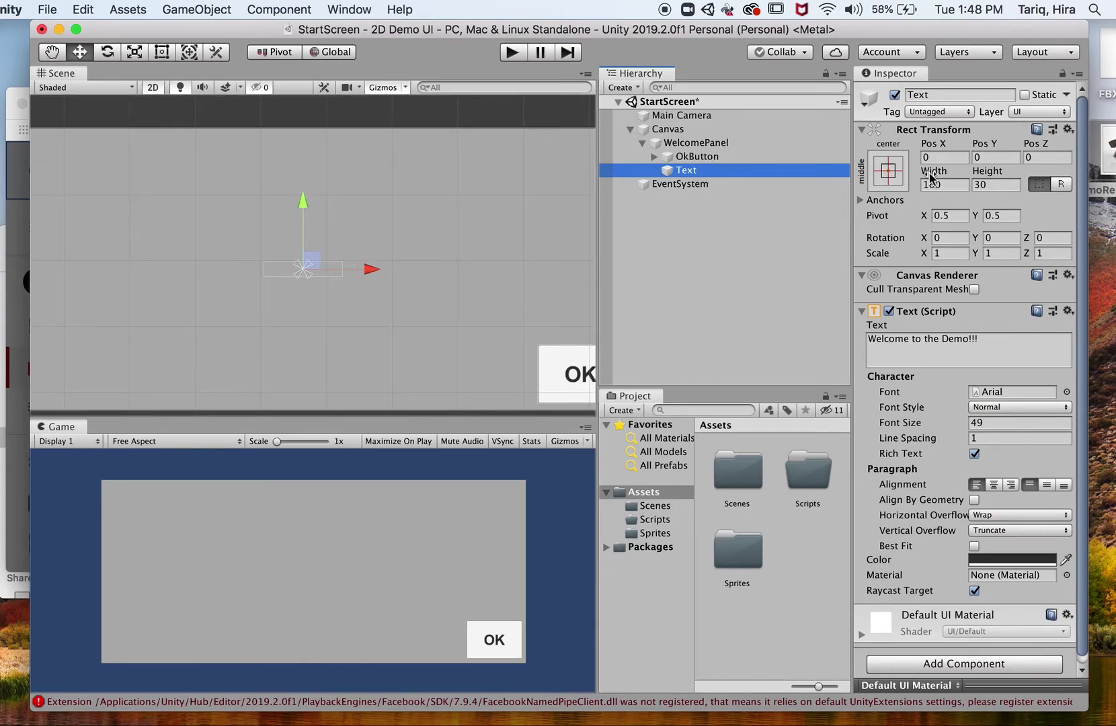
left_click_drag(932, 171, 1049, 177)
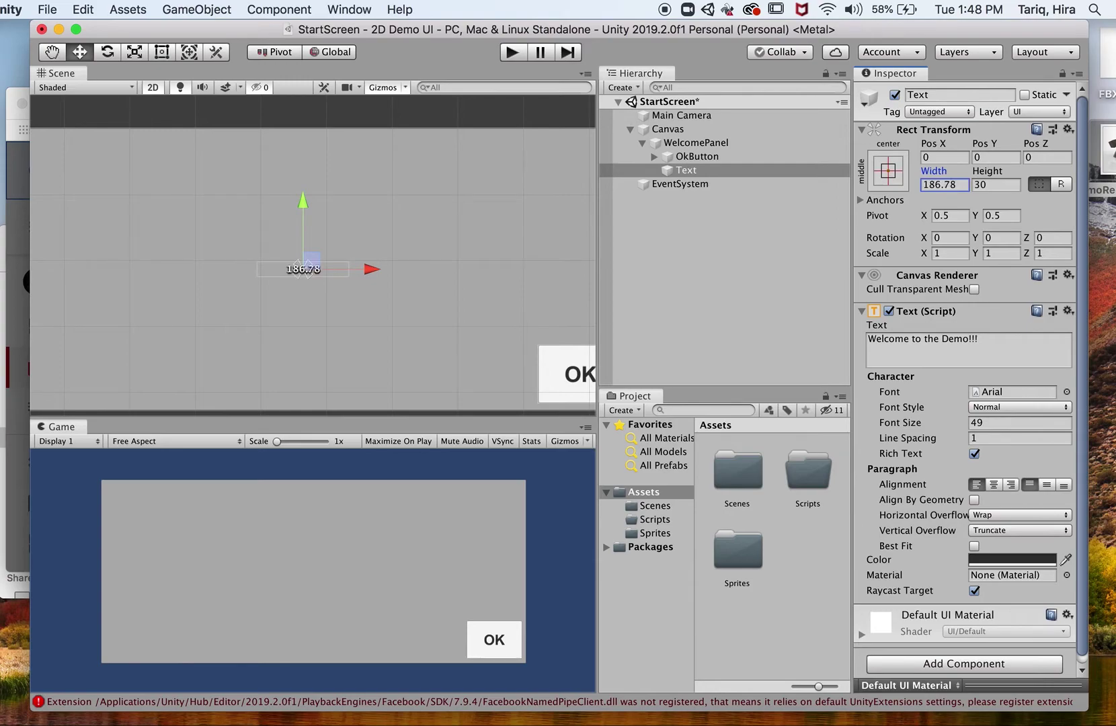
left_click_drag(930, 171, 1075, 176)
left_click_drag(986, 170, 963, 190)
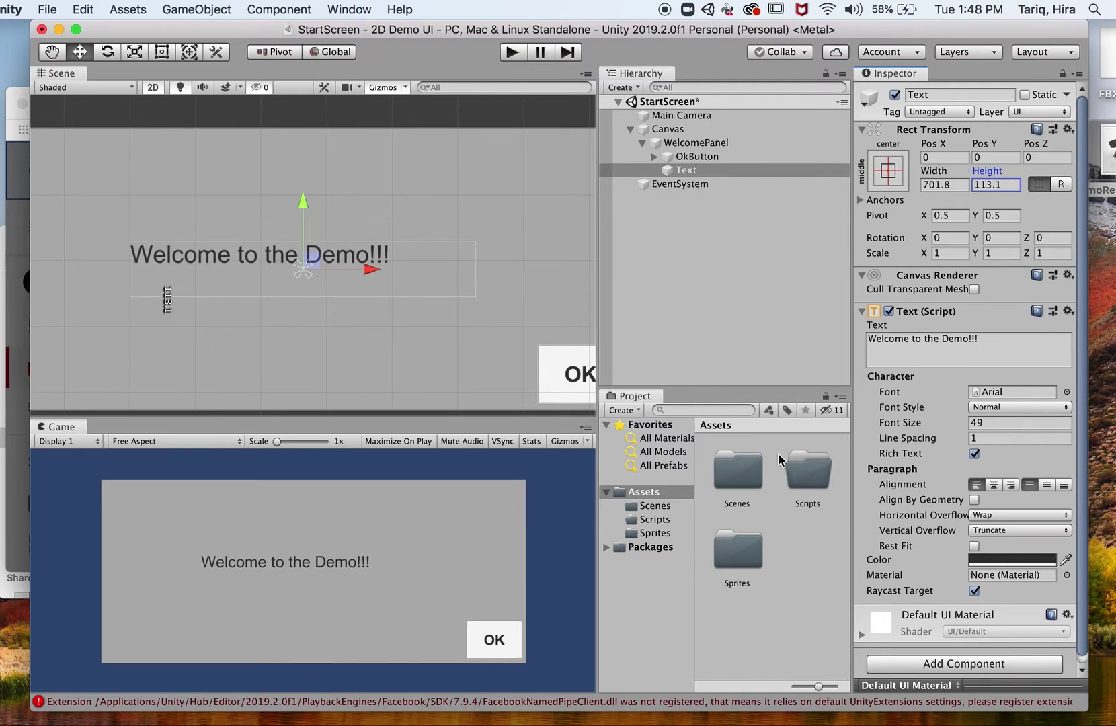
Center the welcome text horizontally and vertically within its box
scroll(908, 422, "down", 1)
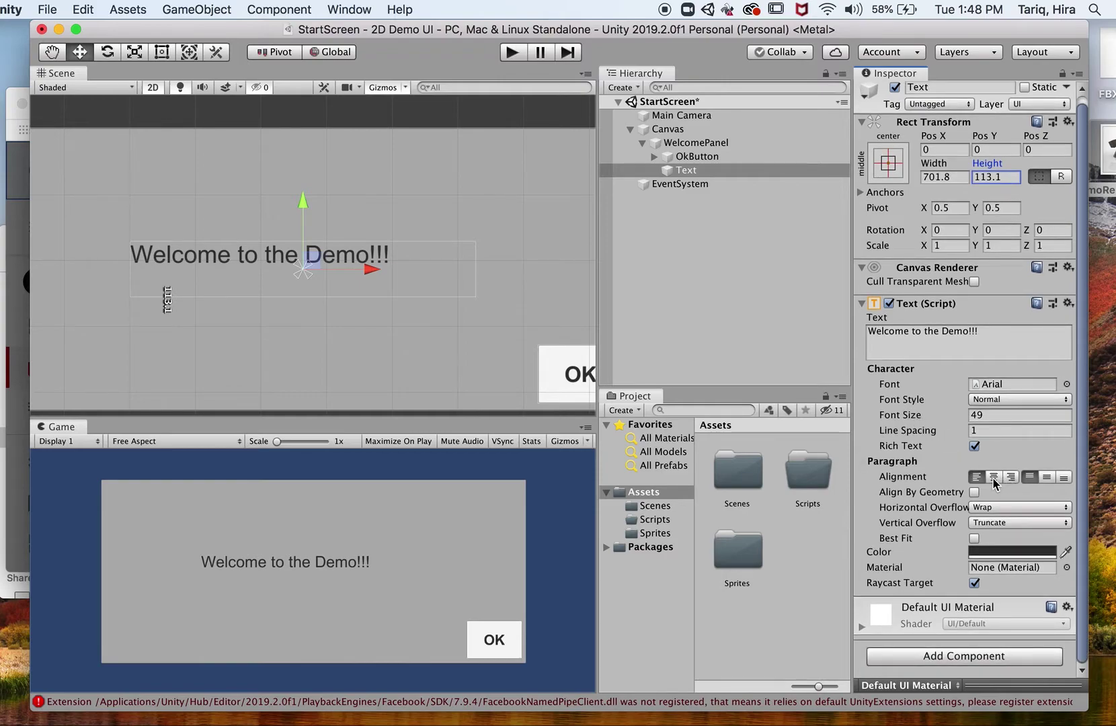
left_click(993, 476)
left_click(1047, 477)
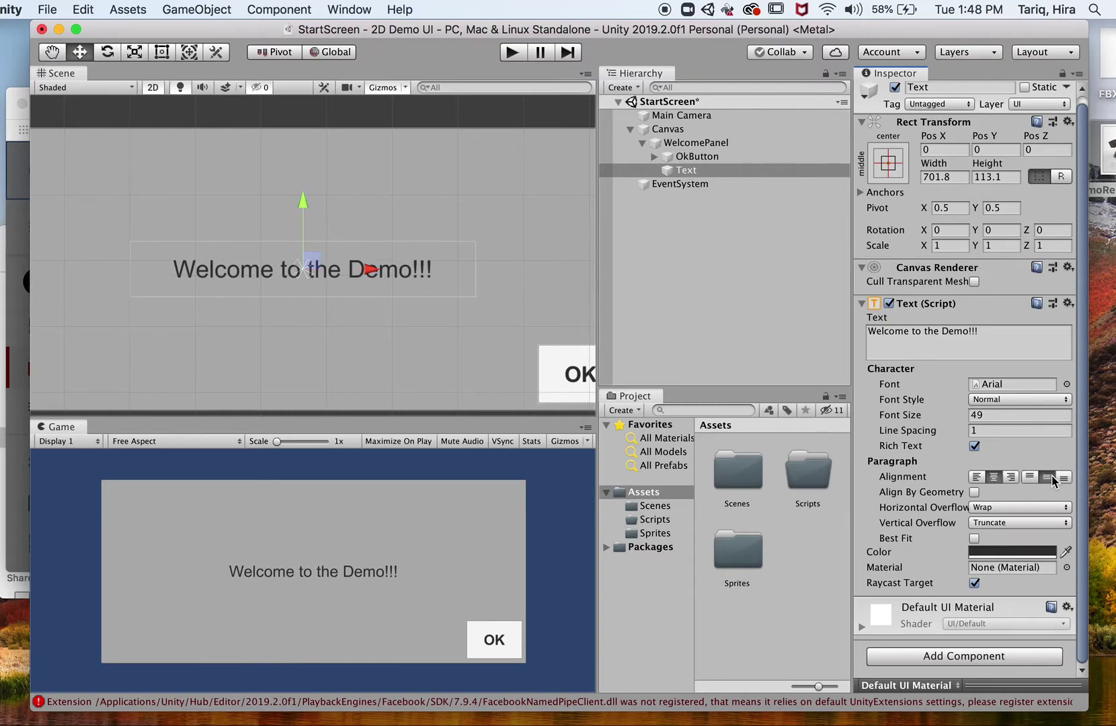
Move the welcome text straight up to Pos Y 219, near the panel's upper edge, and anchor it to top center
left_click_drag(299, 205, 303, 99)
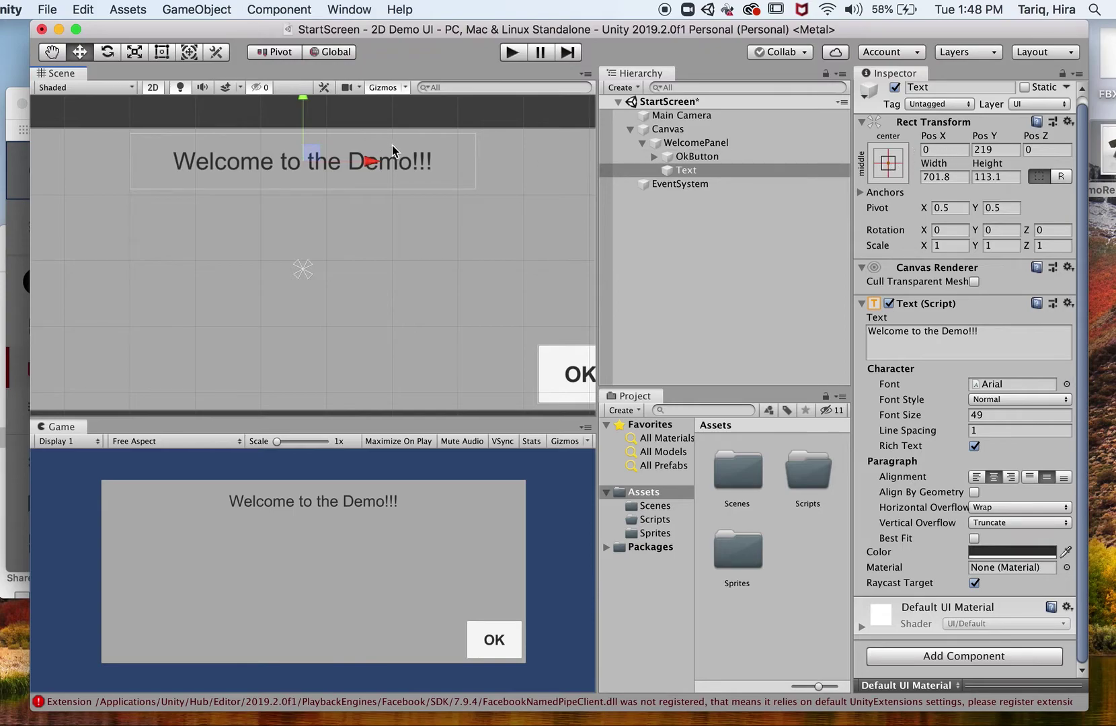
key("super+z")
left_click_drag(304, 204, 319, 102)
left_click(888, 163)
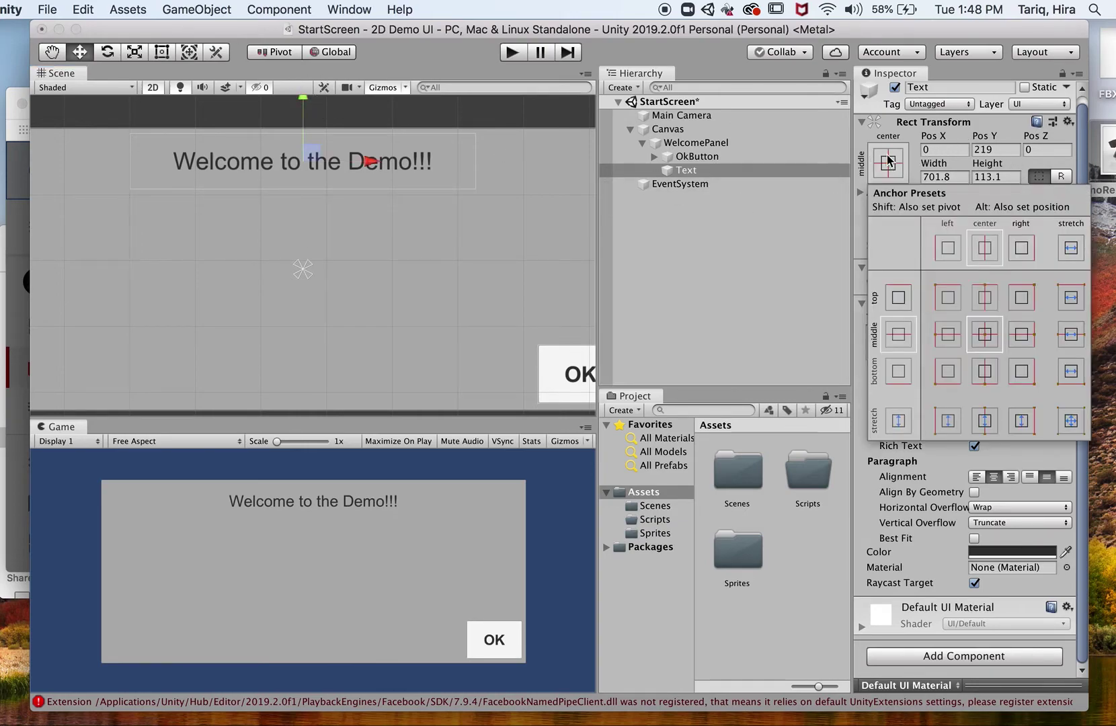
left_click(985, 299)
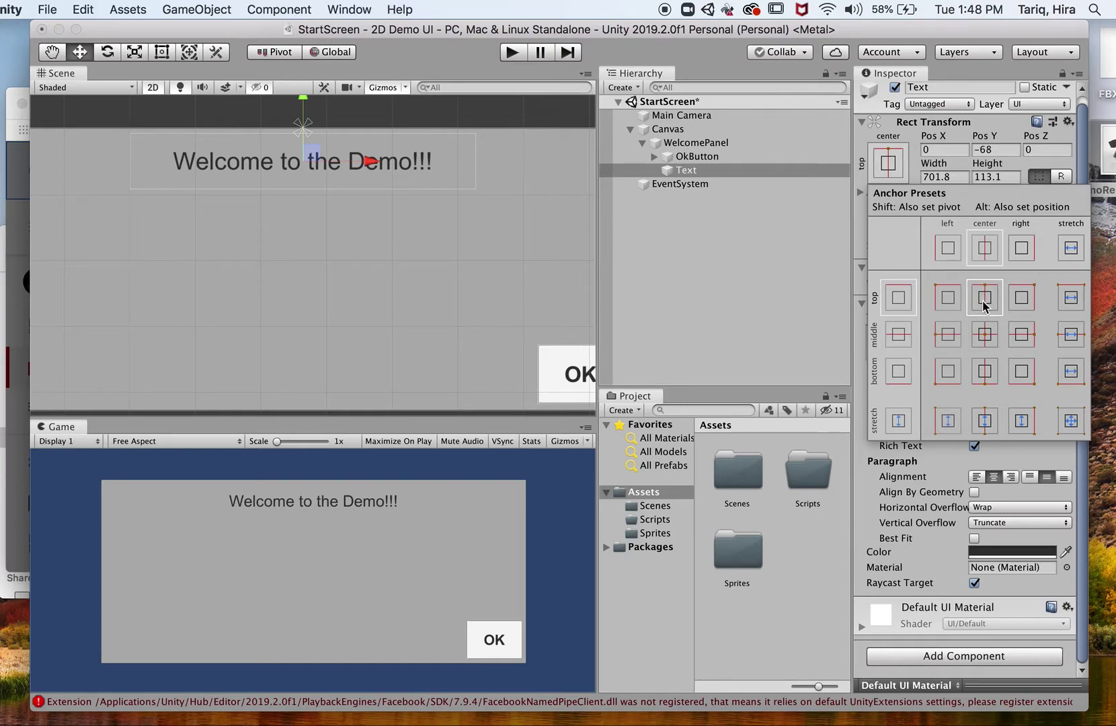
left_click(408, 418)
mouse_move(407, 418)
left_mouse_down()
mouse_move(391, 511)
mouse_move(418, 316)
mouse_move(426, 411)
left_mouse_up()
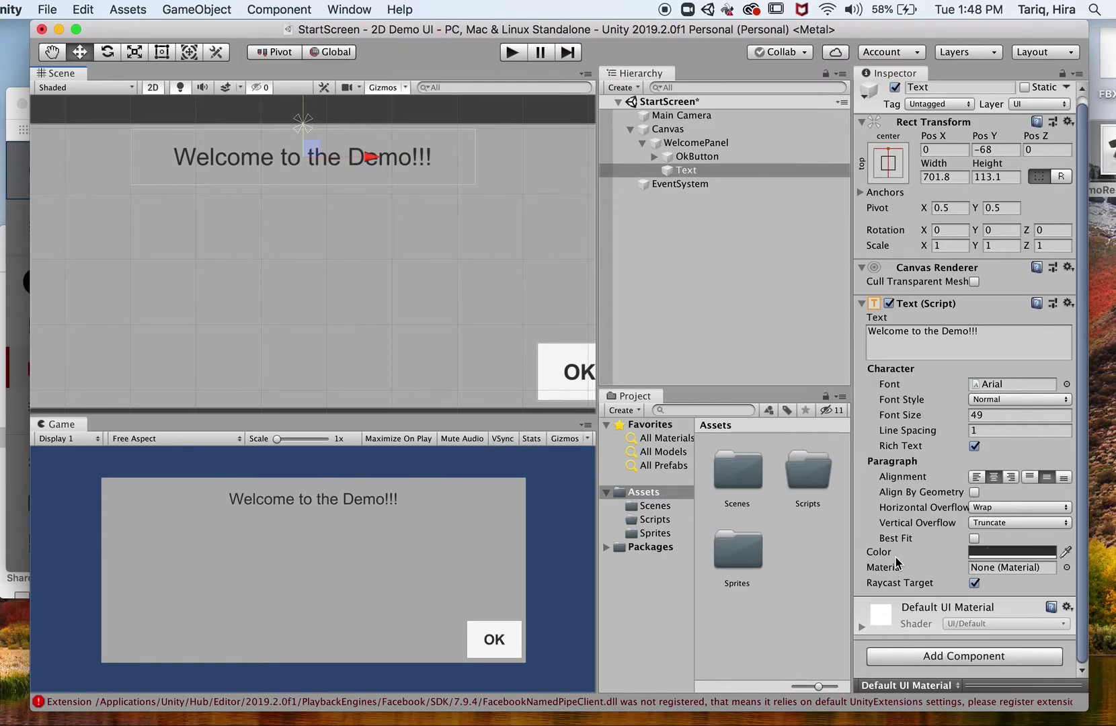
Set the welcome text's color to dark gray 3D3D3D
left_click(993, 551)
left_click_drag(834, 238, 770, 259)
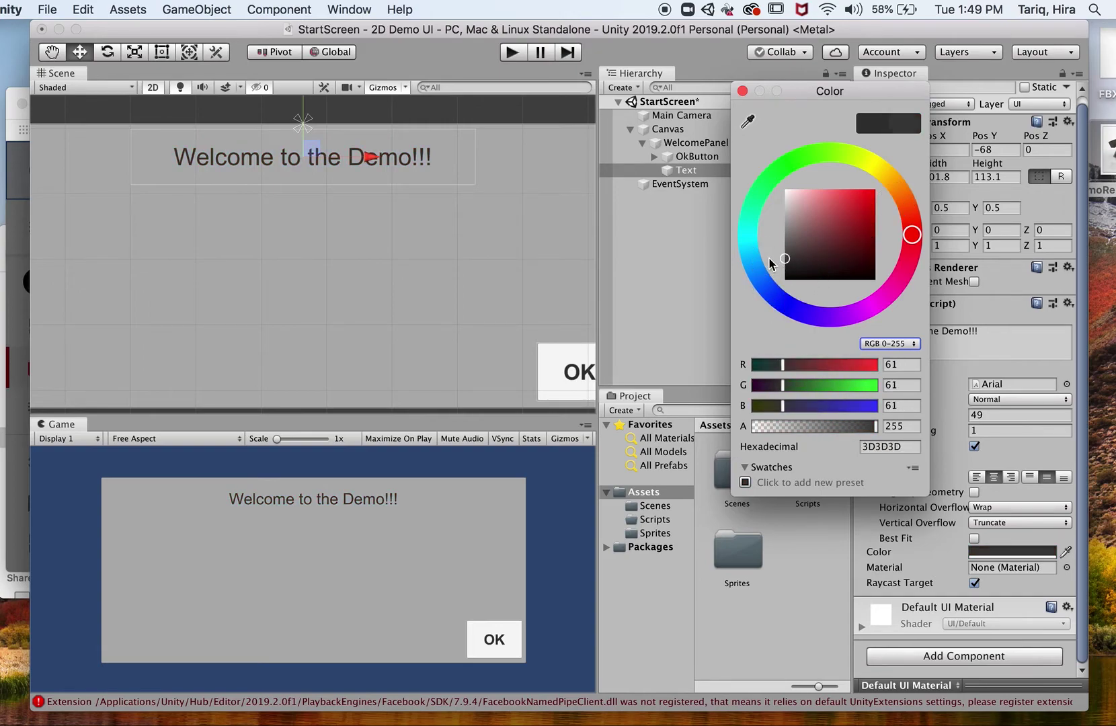
left_click(742, 91)
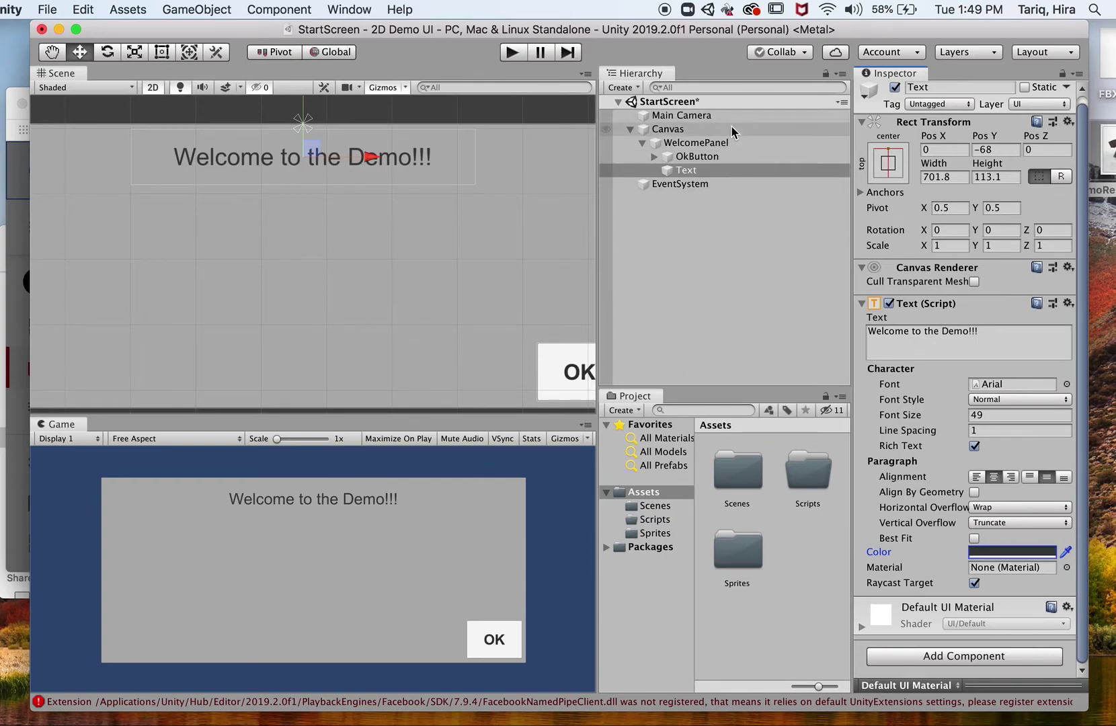
Rename the Text object under WelcomePanel as WelcomeText
left_click(739, 170)
left_click(929, 88)
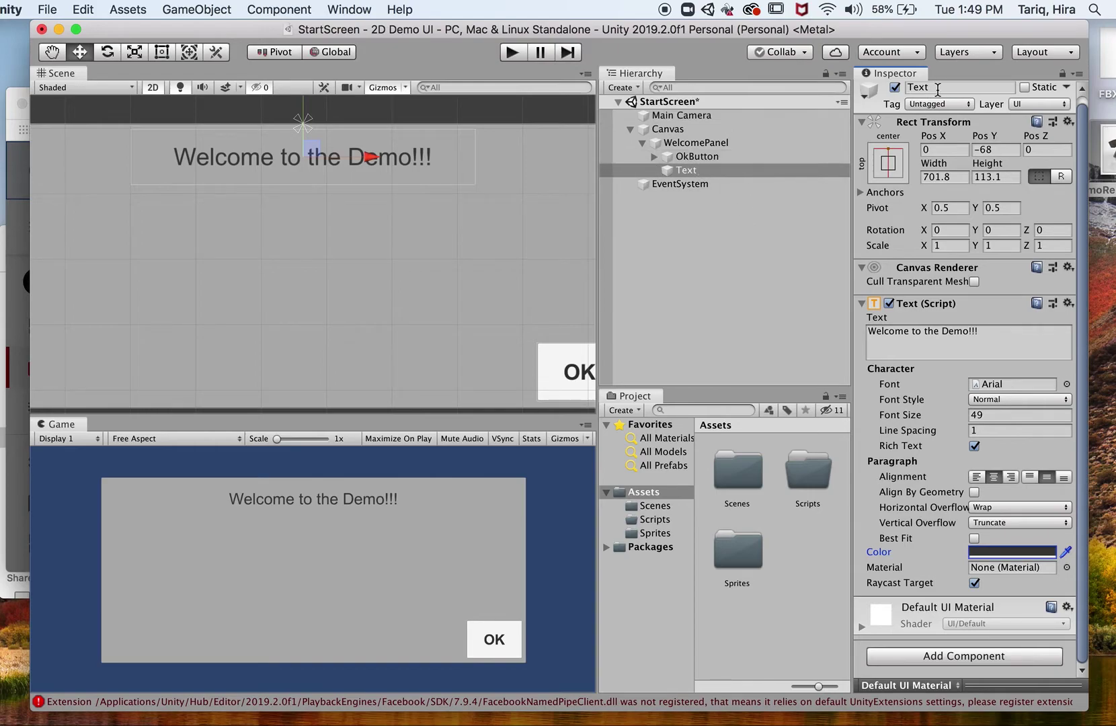
left_click(944, 87)
type("Wel")
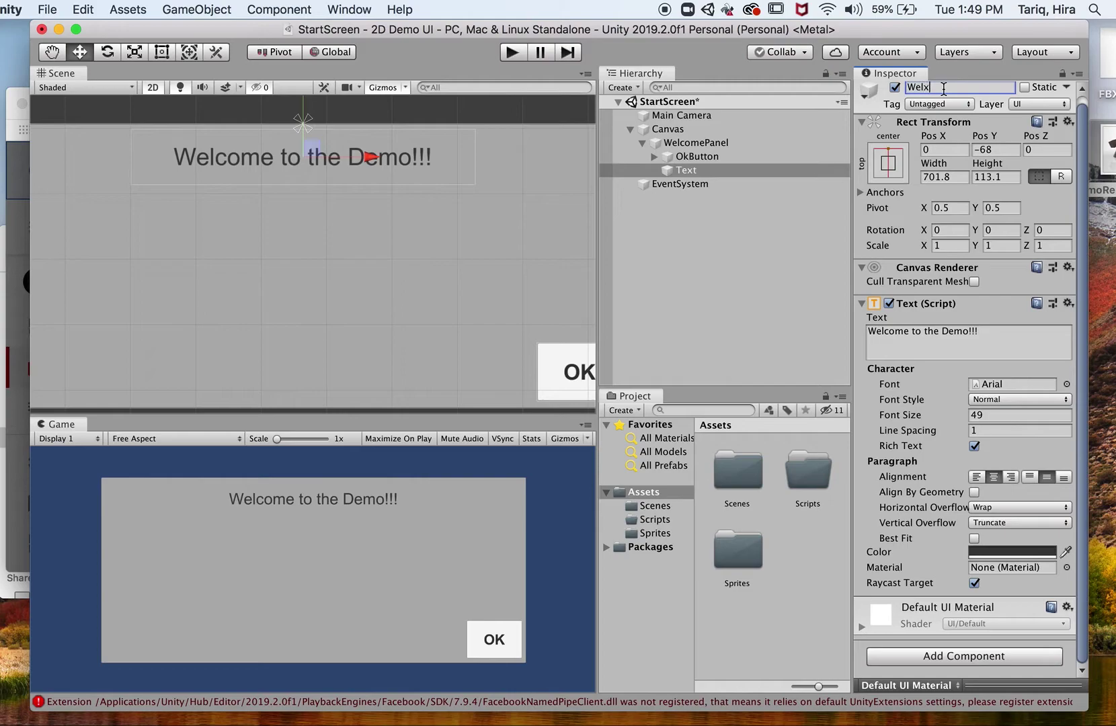
type("comeT")
key("Return")
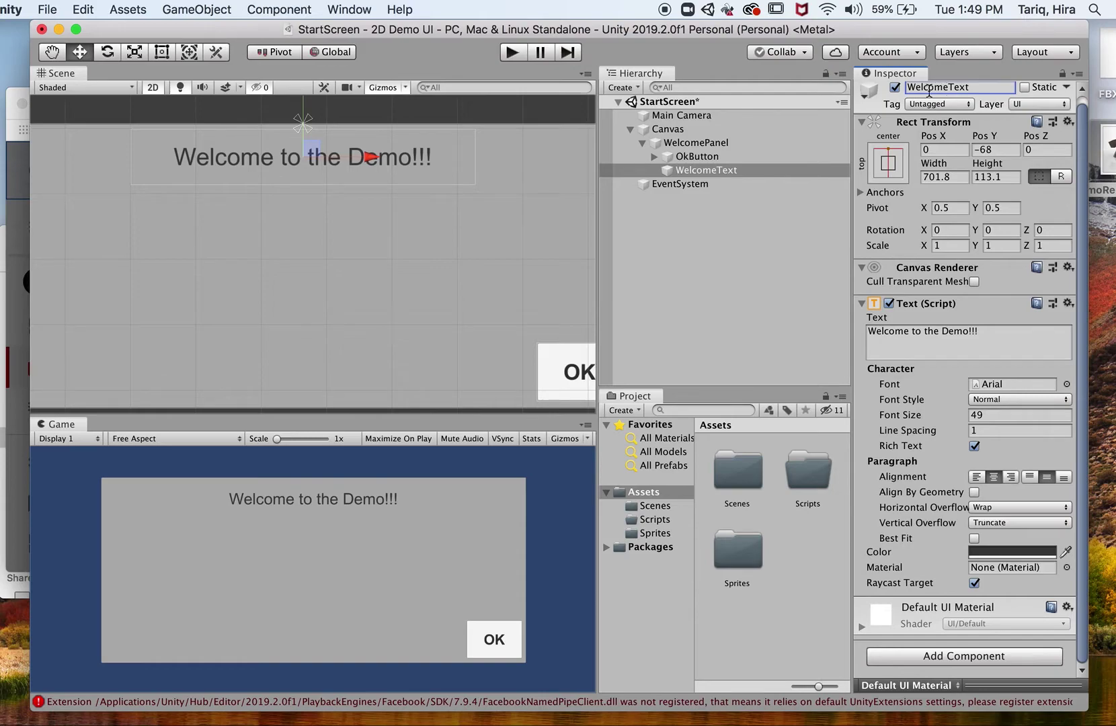
Collapse WelcomePanel in the Hierarchy and toggle its active state off and on to check the panel hides with its children
left_click(642, 143)
left_click(748, 142)
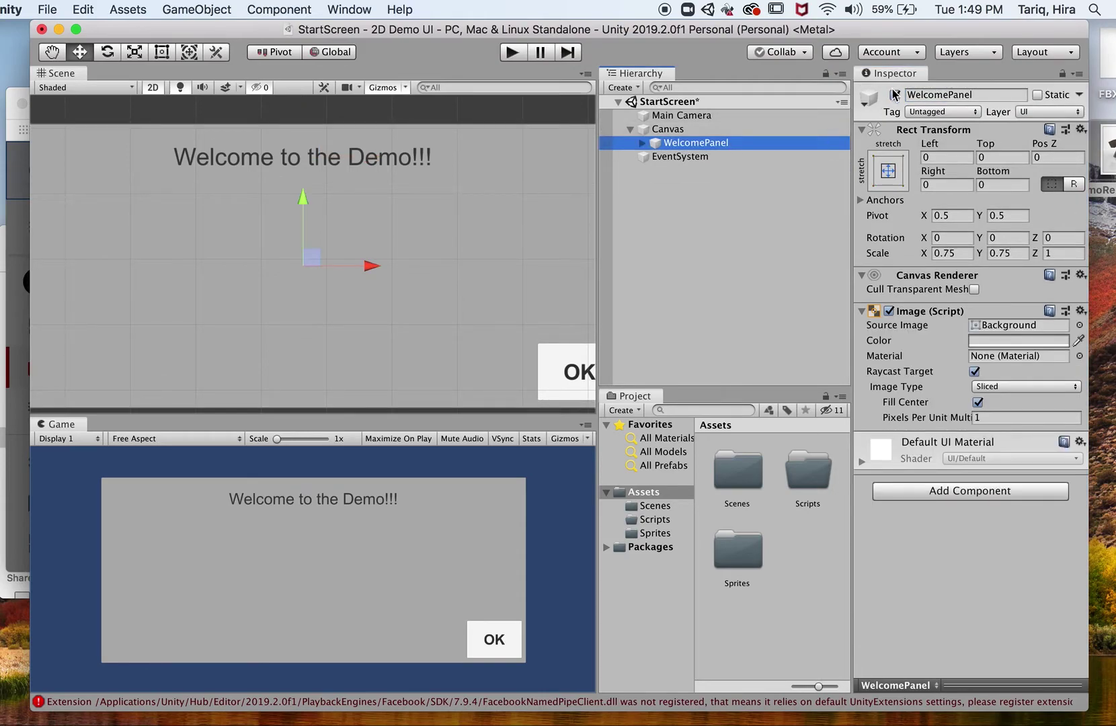
left_click(895, 95)
left_click(894, 94)
left_click(895, 95)
left_click(895, 95)
left_click(739, 142)
left_click(739, 129)
left_click(740, 142)
left_click(772, 143)
left_click(710, 156)
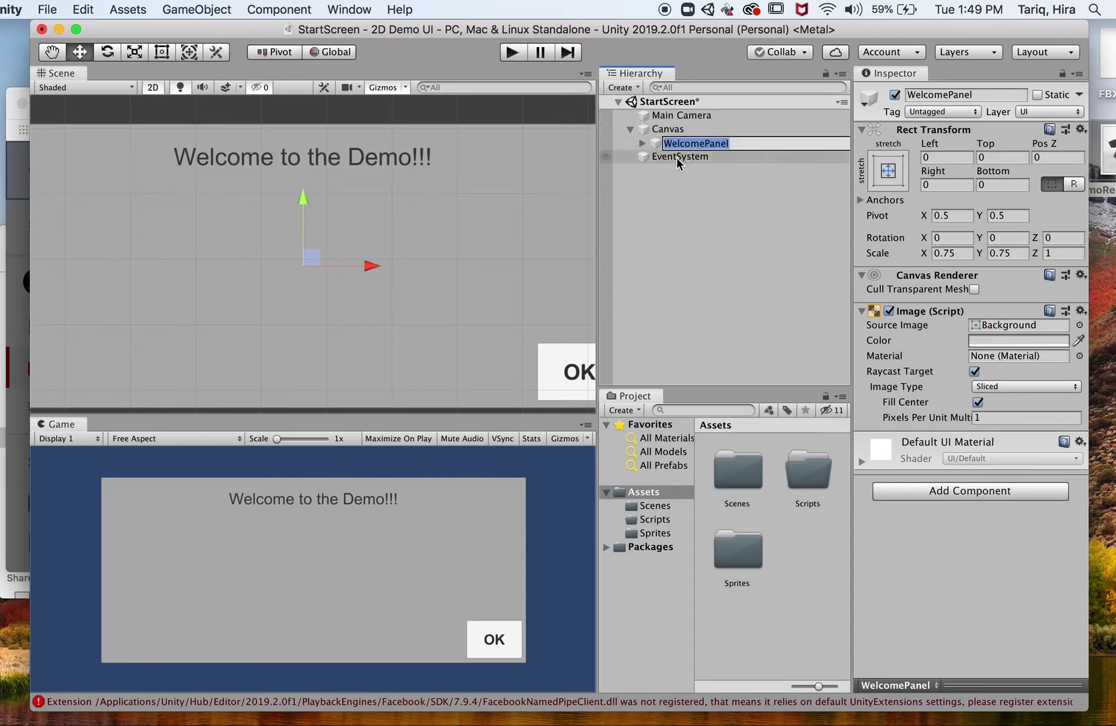
left_click(710, 144)
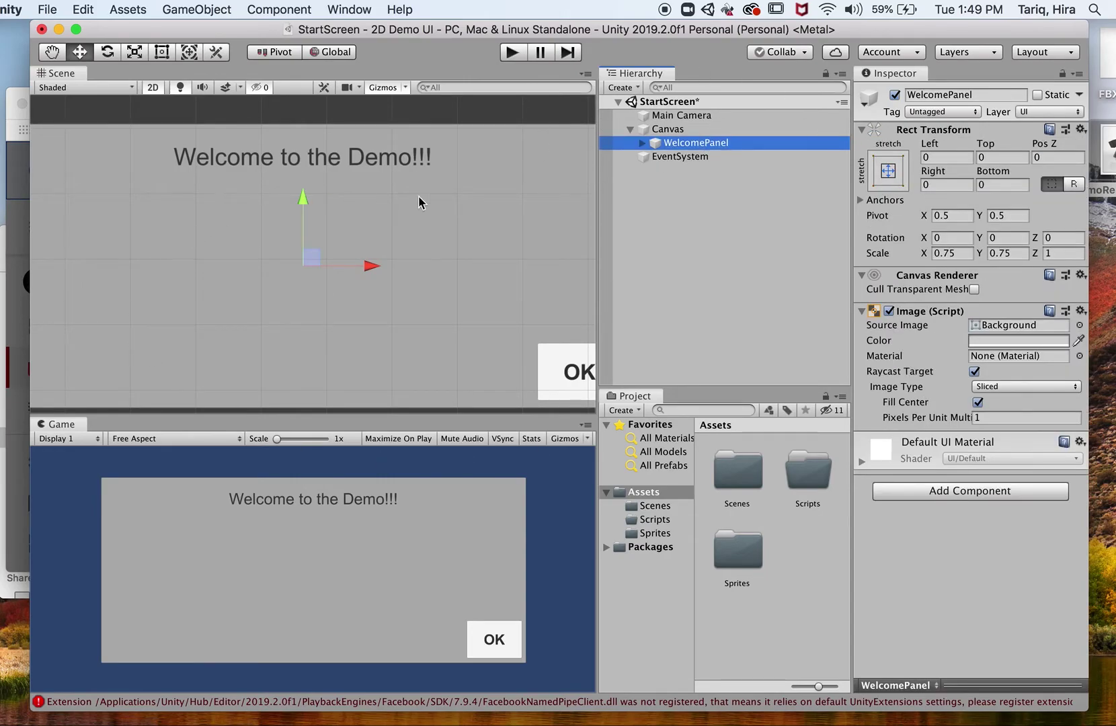
Expand WelcomePanel in the Hierarchy and add a UI Image as its child, leaving the new Image selected
scroll(454, 380, "down", 5)
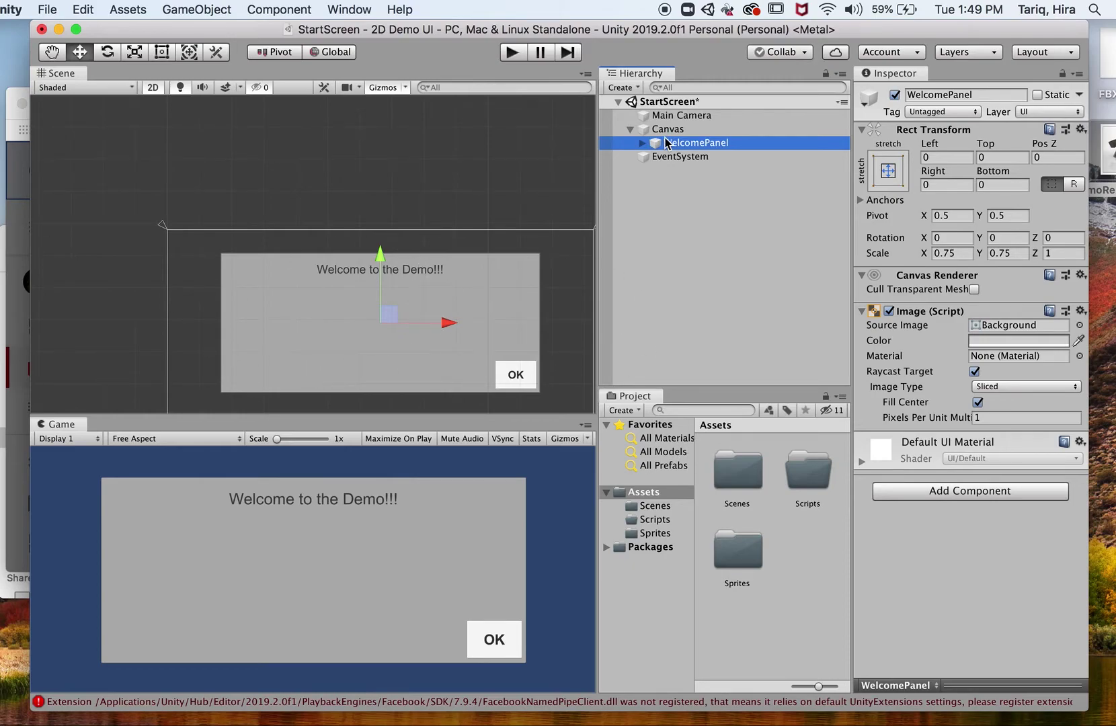
left_click(641, 143)
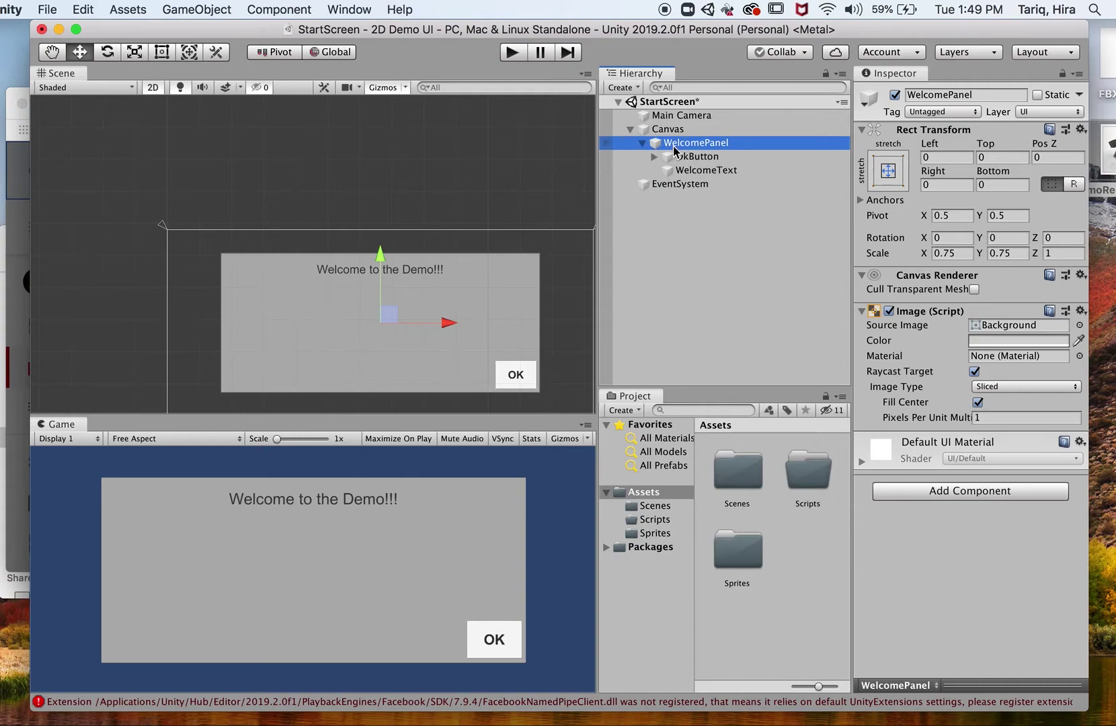
right_click(743, 146)
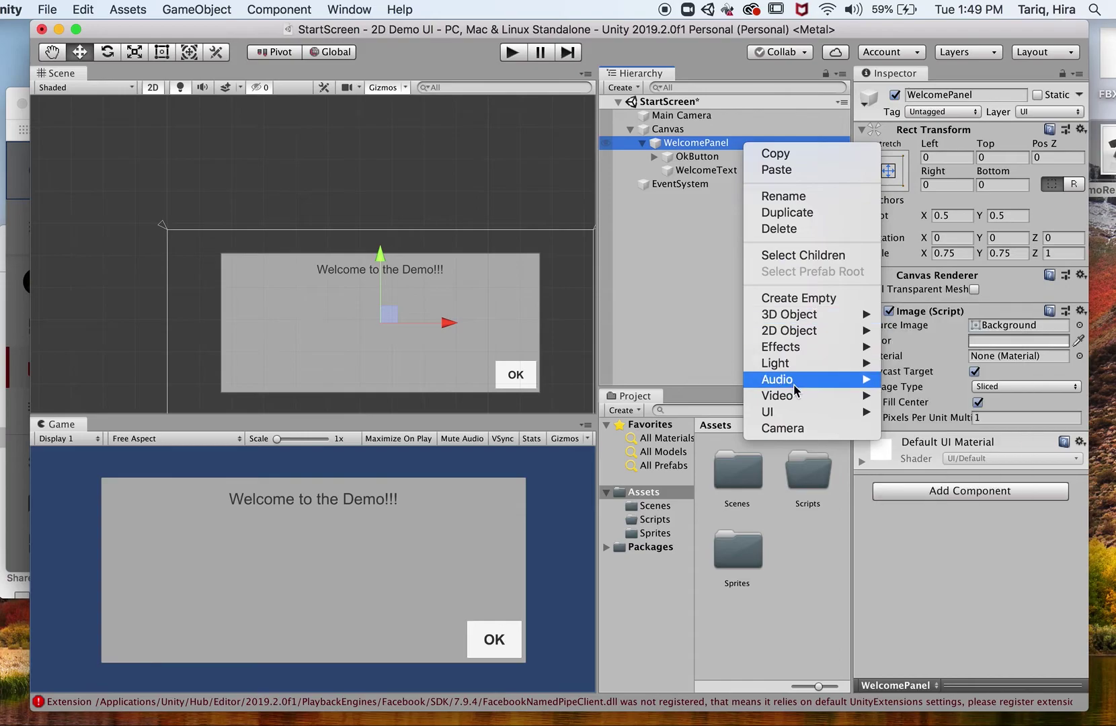
mouse_move(797, 415)
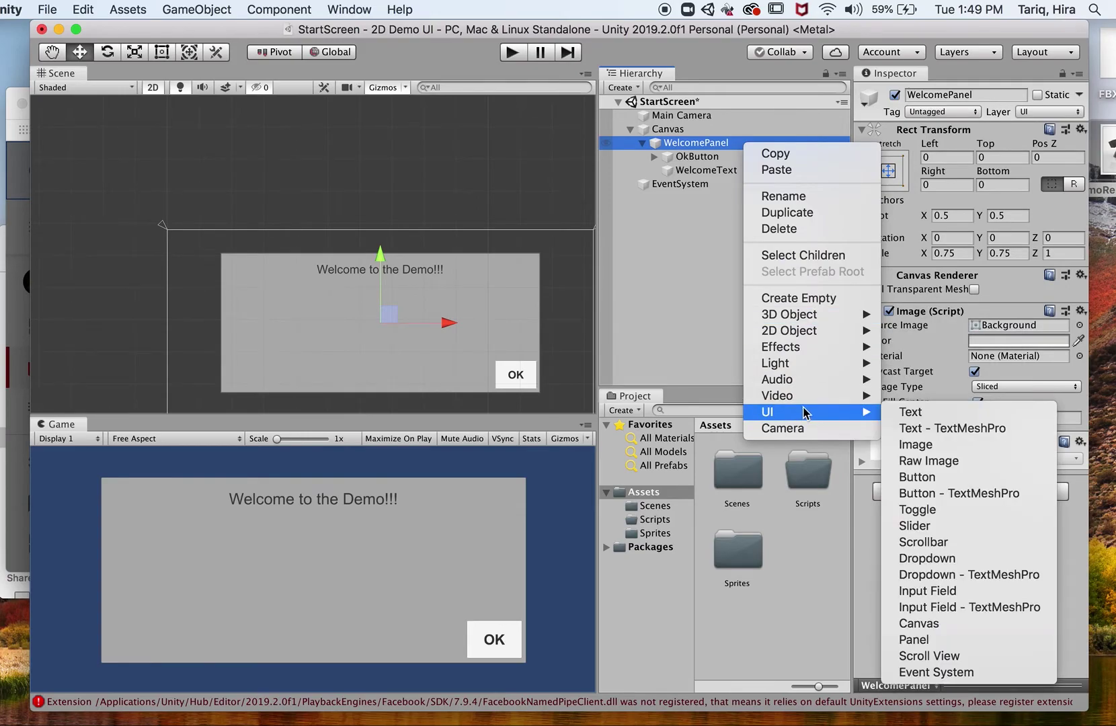
left_click(962, 453)
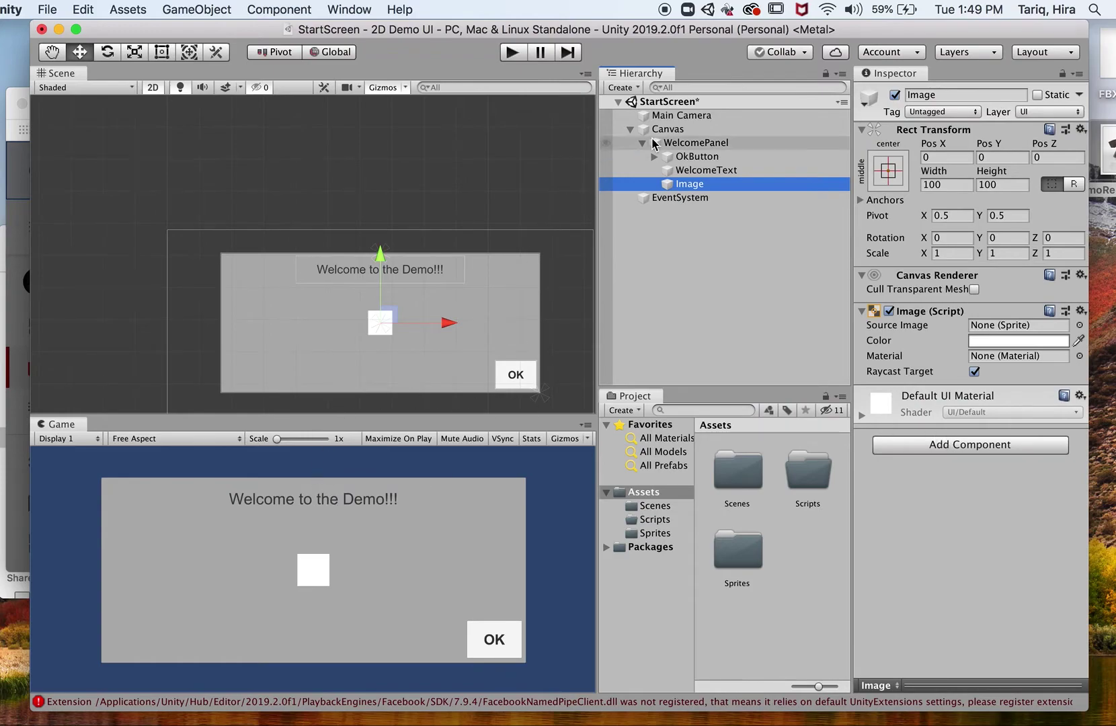
mouse_move(724, 184)
left_mouse_down()
mouse_move(729, 176)
mouse_move(724, 188)
left_mouse_up()
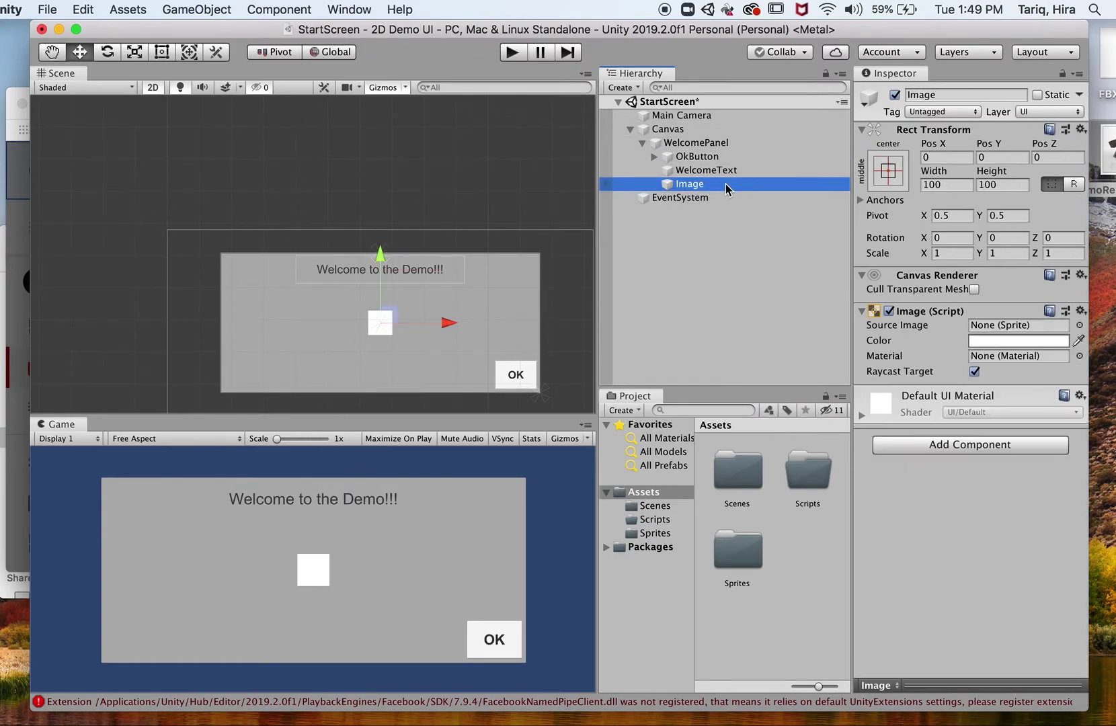
Browse the project sprites available as the Image's source, and close the sprite picker without choosing one
left_click(1079, 325)
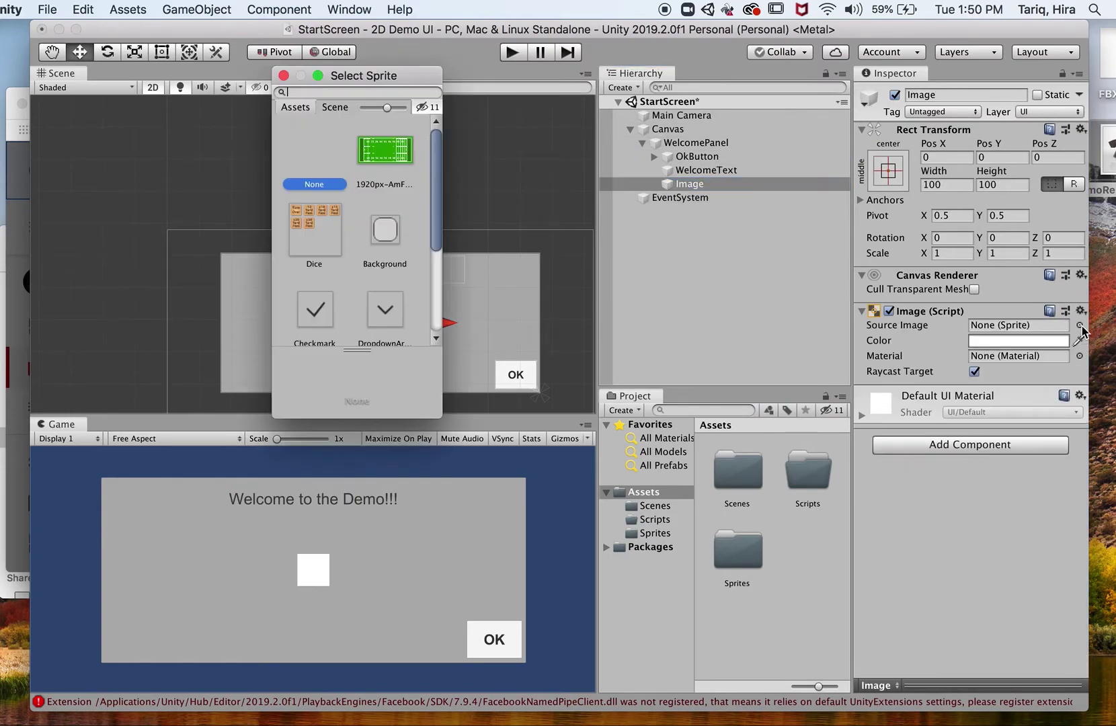
scroll(322, 201, "down", 5)
scroll(367, 212, "up", 5)
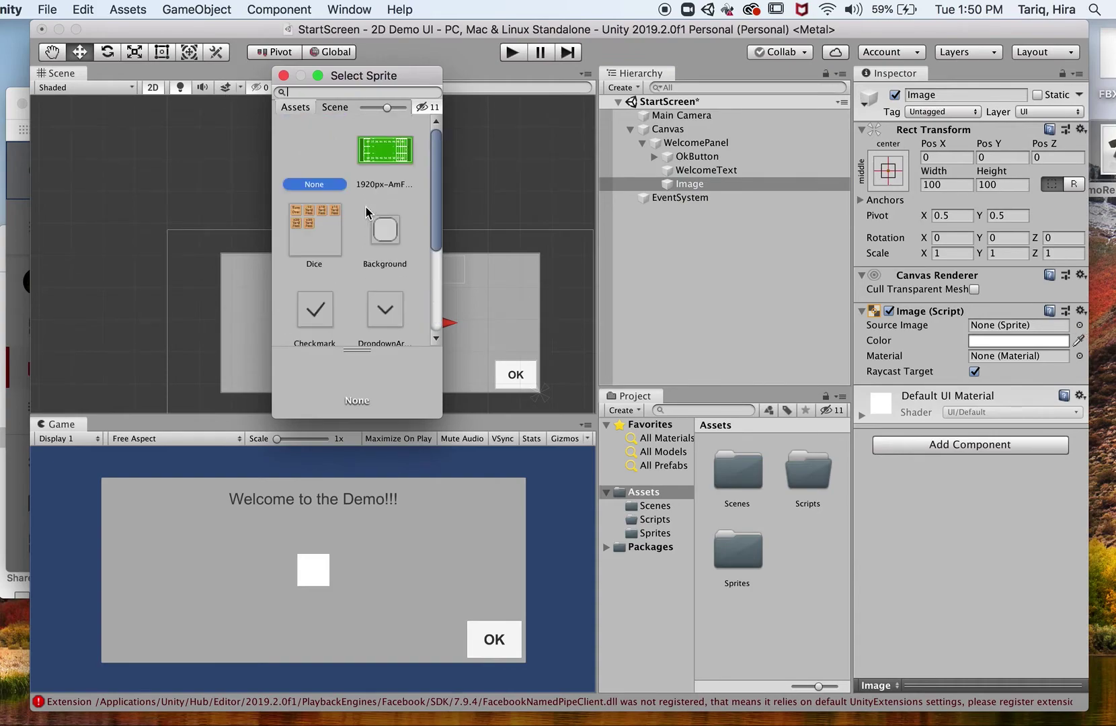
left_click(284, 76)
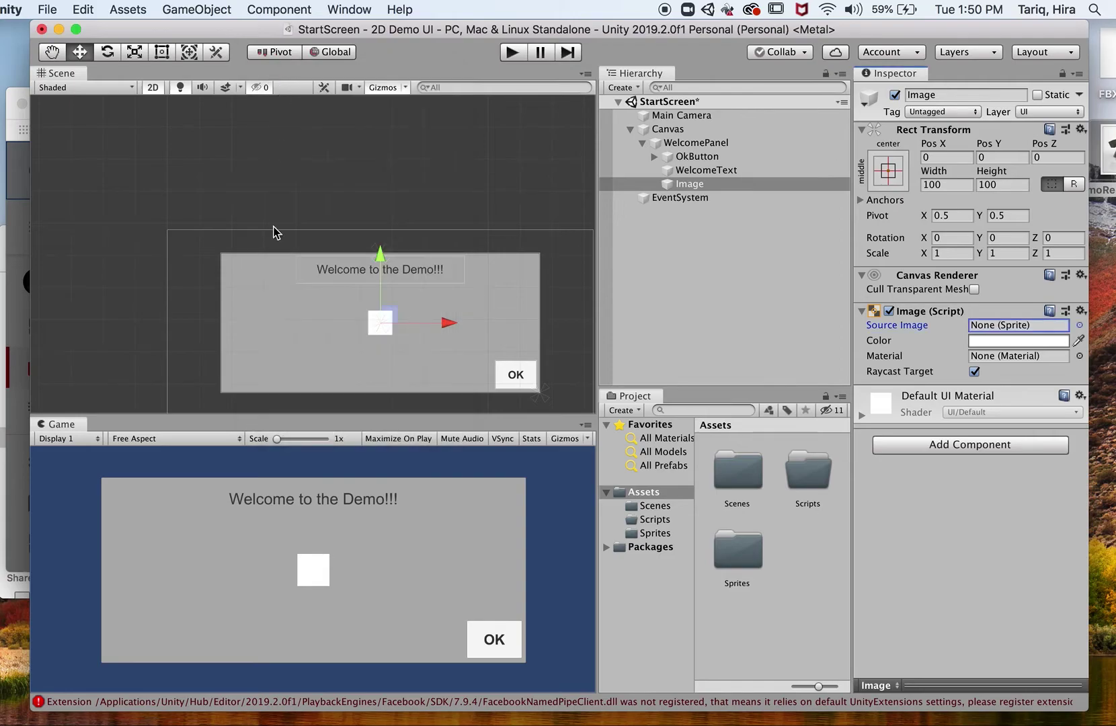
Switch to Finder and look through the 2020 class folders under PVAMU for an image to use as a sprite
key("super+Tab")
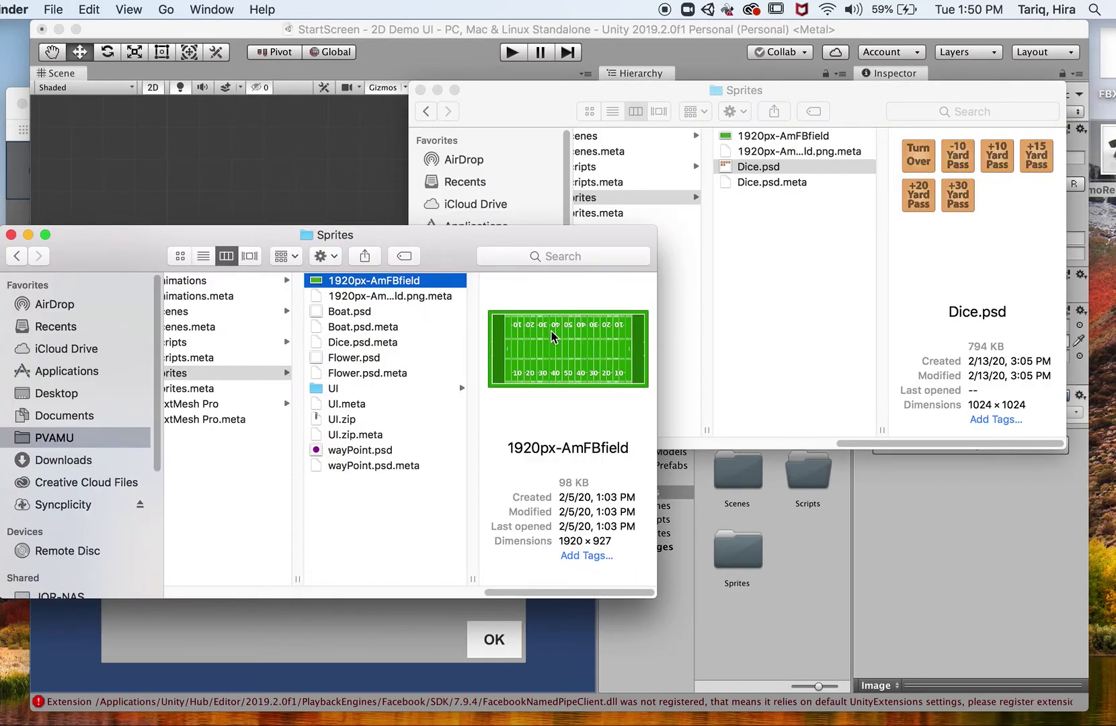
left_click(92, 438)
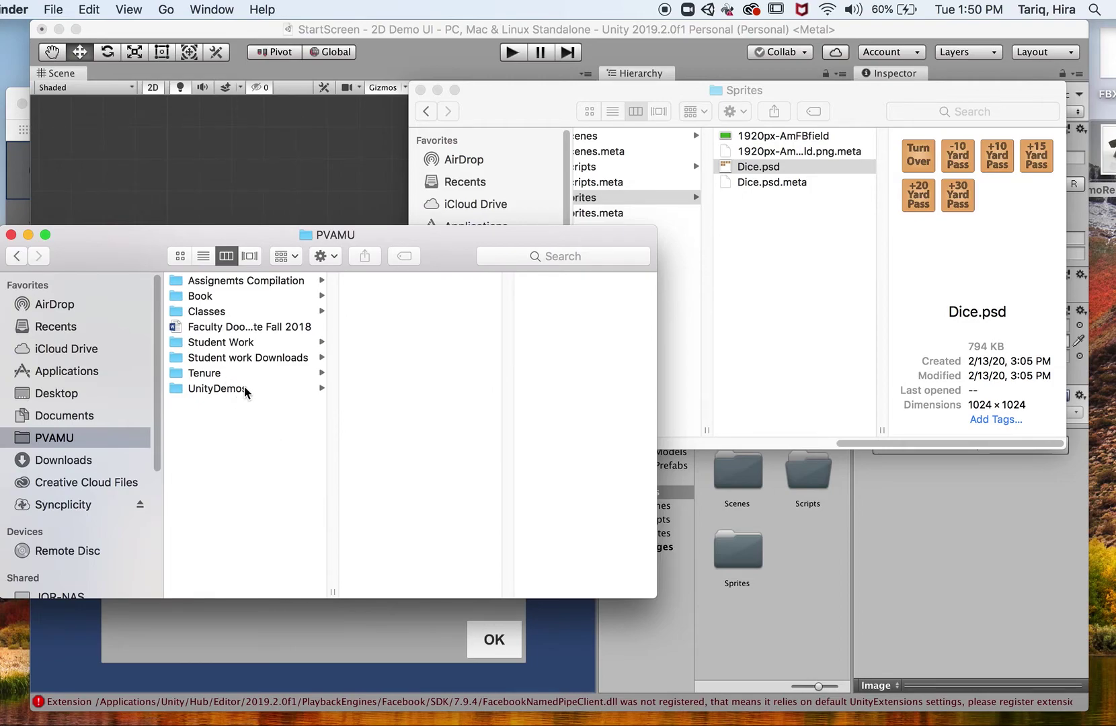
left_click(245, 313)
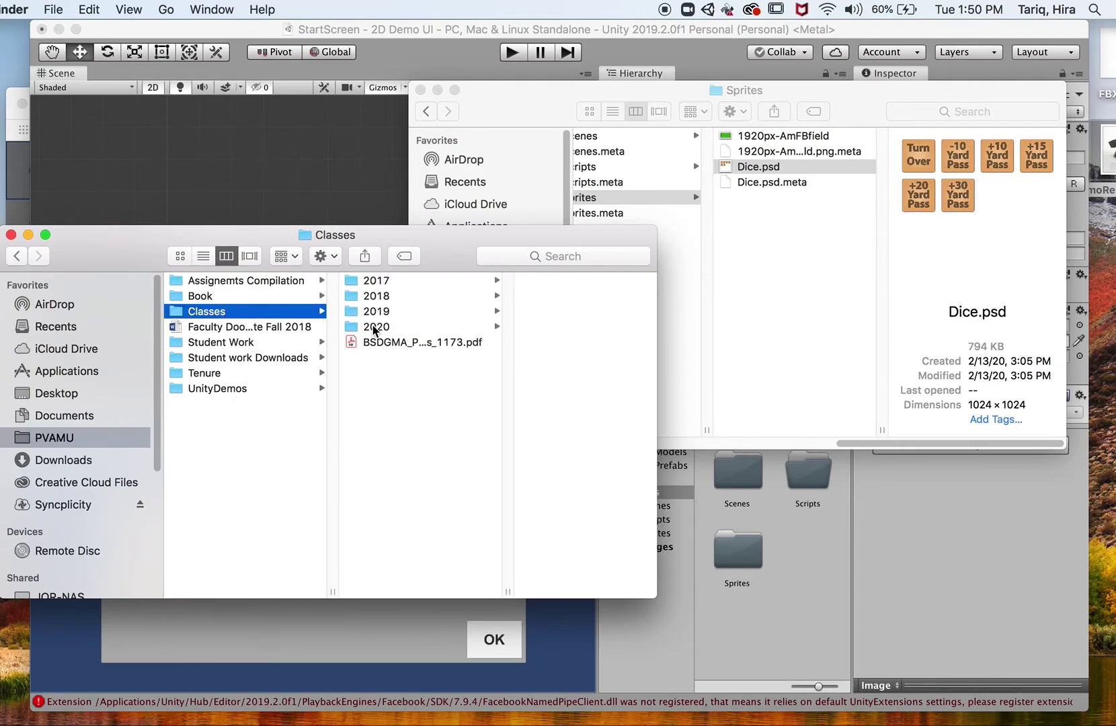
left_click(374, 328)
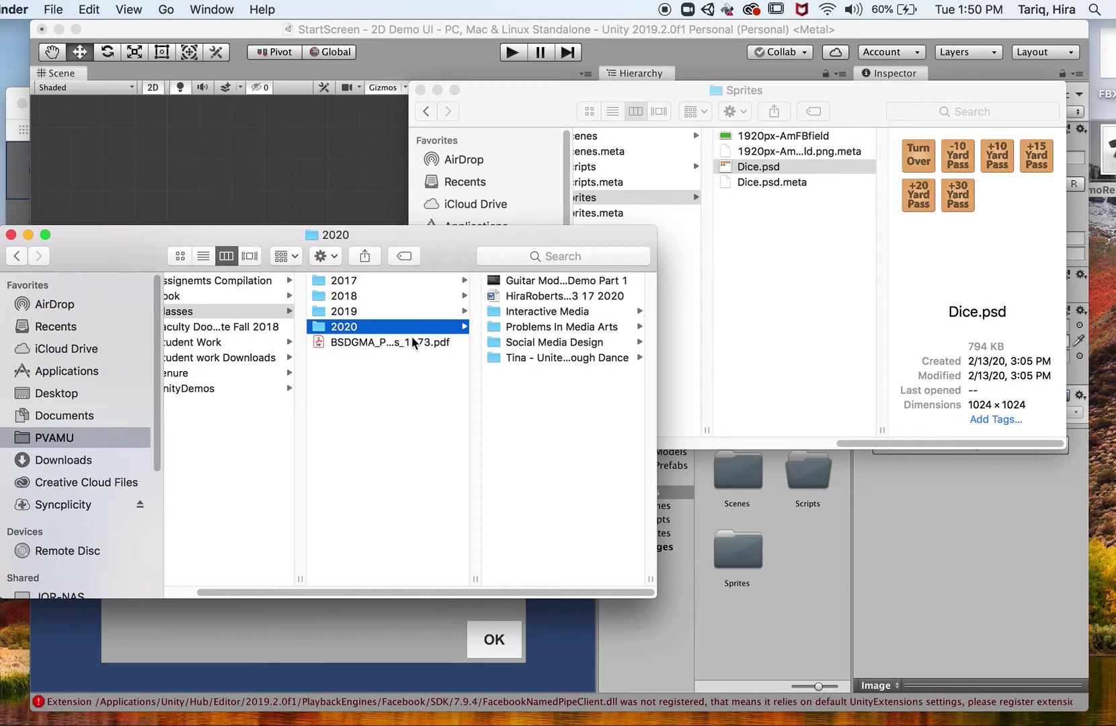
left_click(506, 327)
left_click(540, 281)
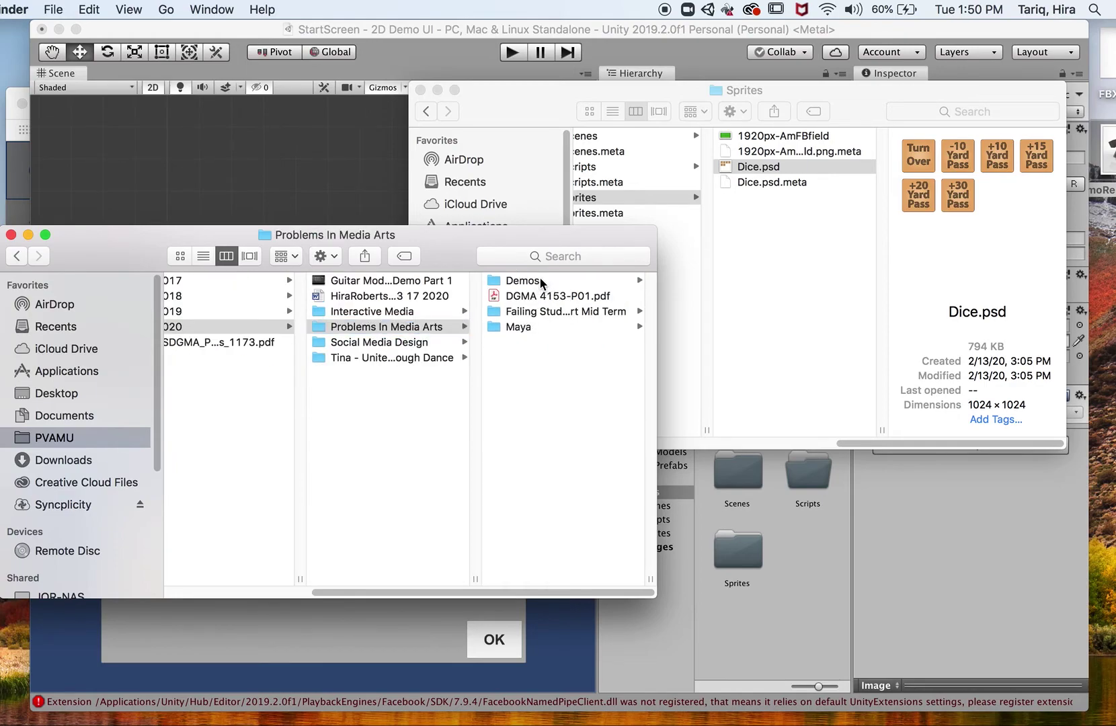
left_click(369, 312)
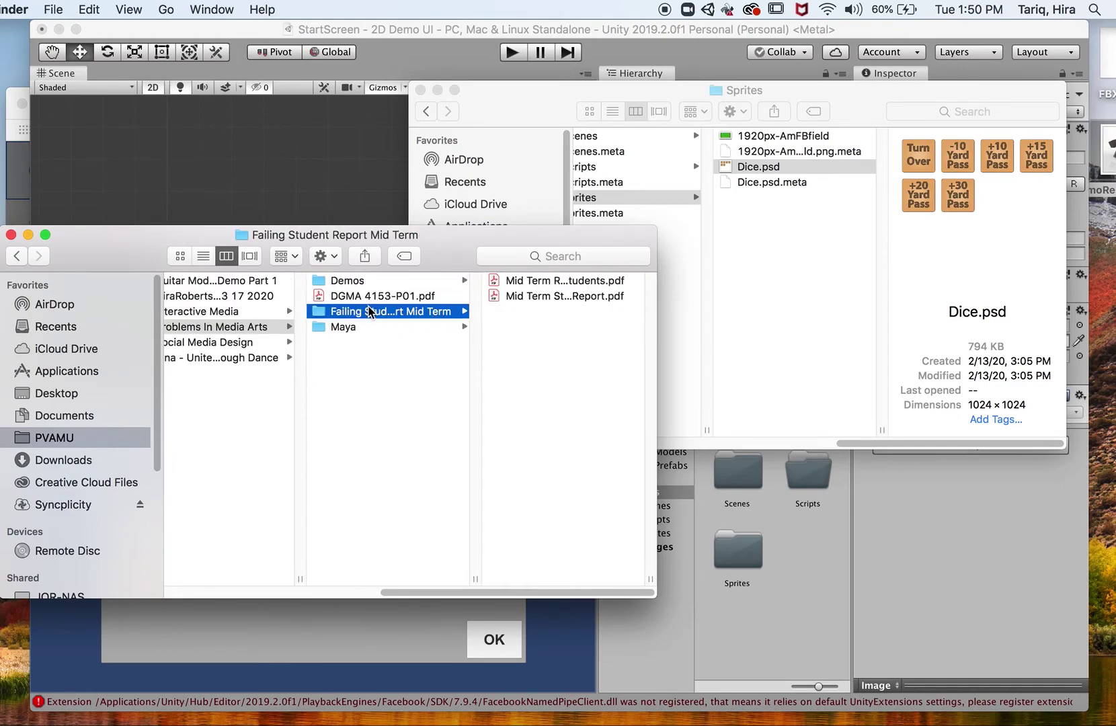
key("Return")
left_click(331, 310)
left_click(333, 311)
left_click(334, 326)
left_click(252, 344)
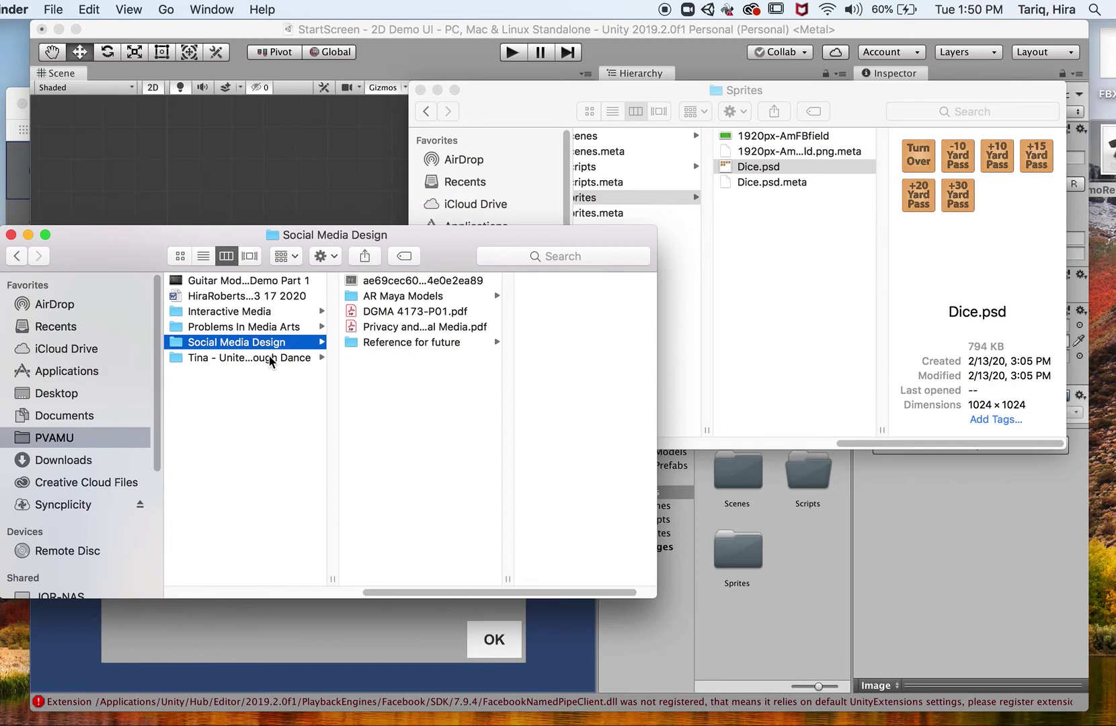
left_click_drag(448, 592, 195, 591)
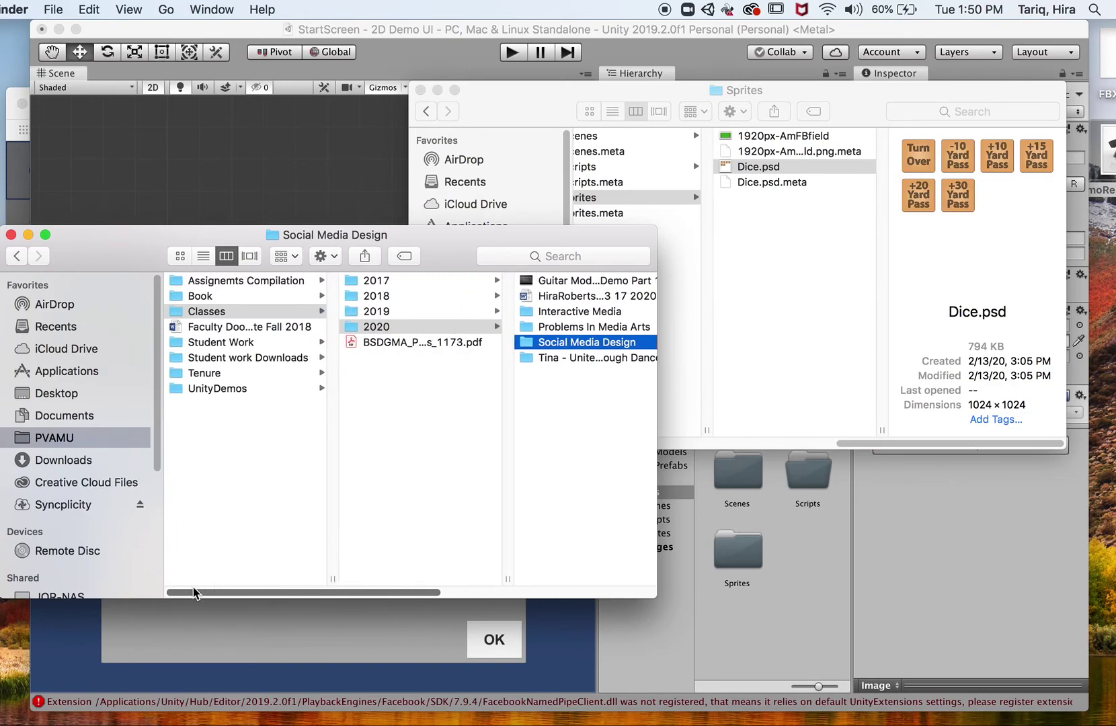
Find Owl.jpg in the Student Work folder, open it for a preview and close the preview
left_click(249, 344)
left_click(377, 328)
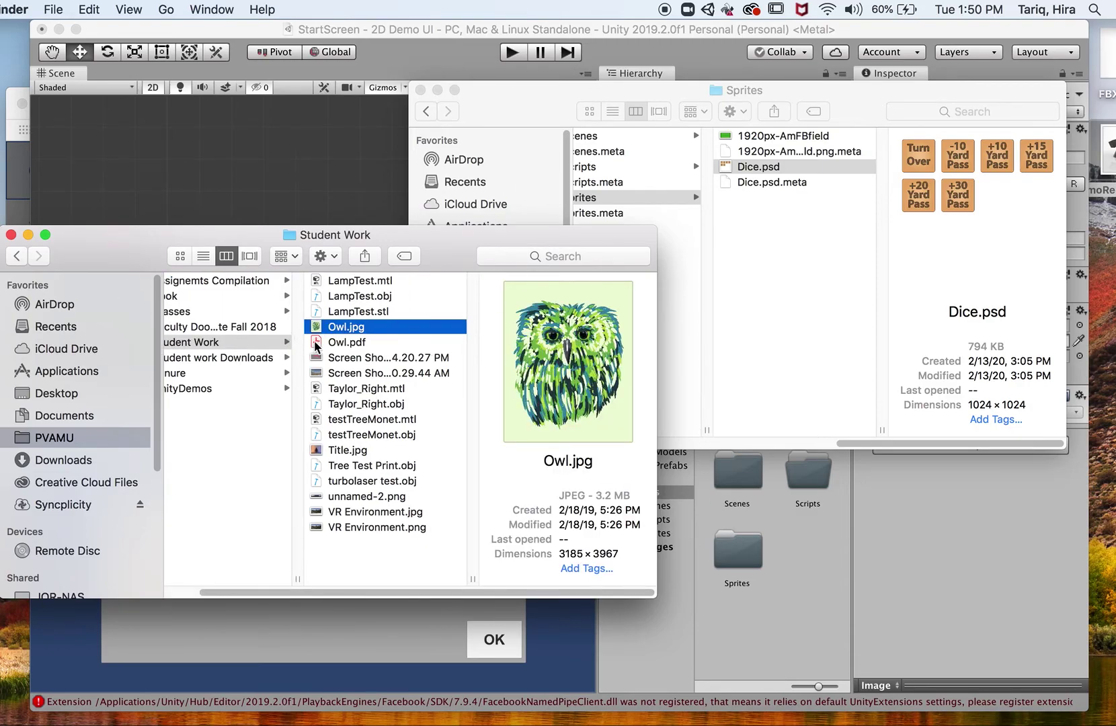
double_click(393, 328)
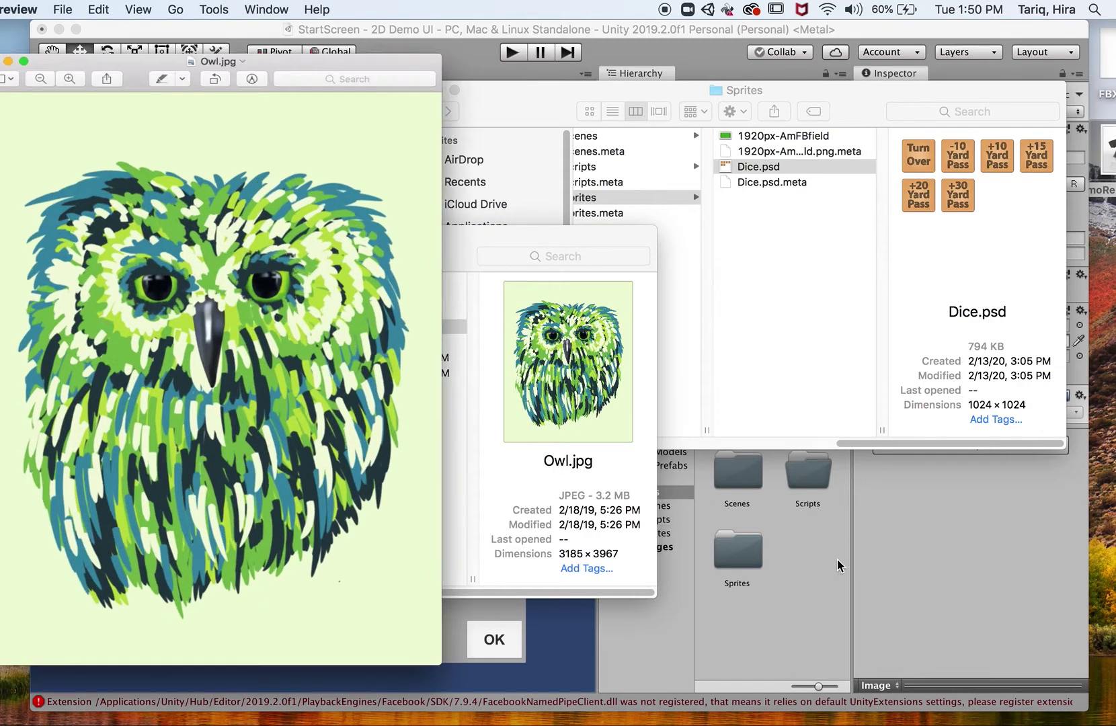
key("super+w")
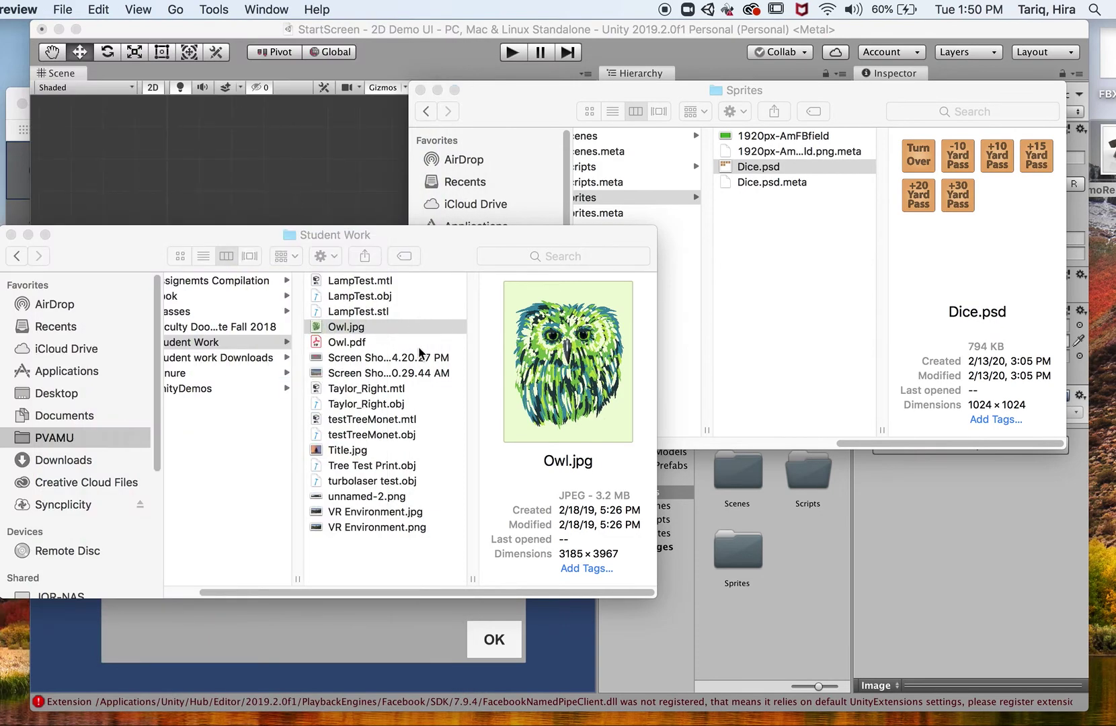
Import Owl.jpg into the Unity project's Assets/Sprites folder and close both Finder windows
double_click(748, 560)
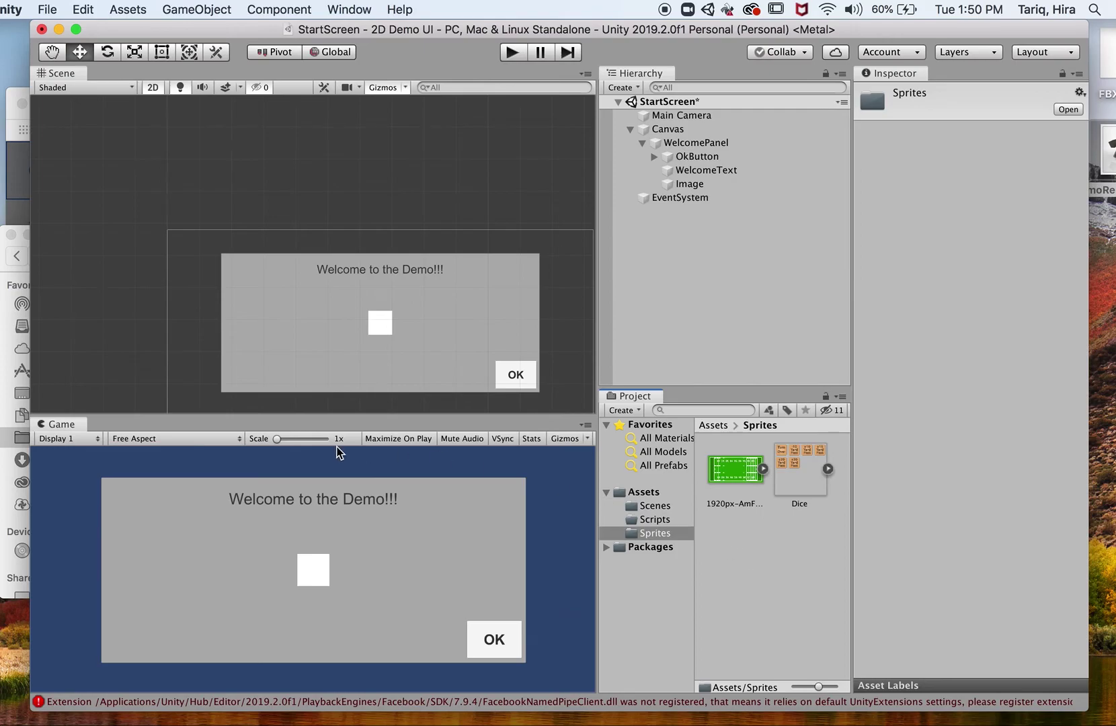
left_click(10, 272)
left_click_drag(415, 338, 805, 590)
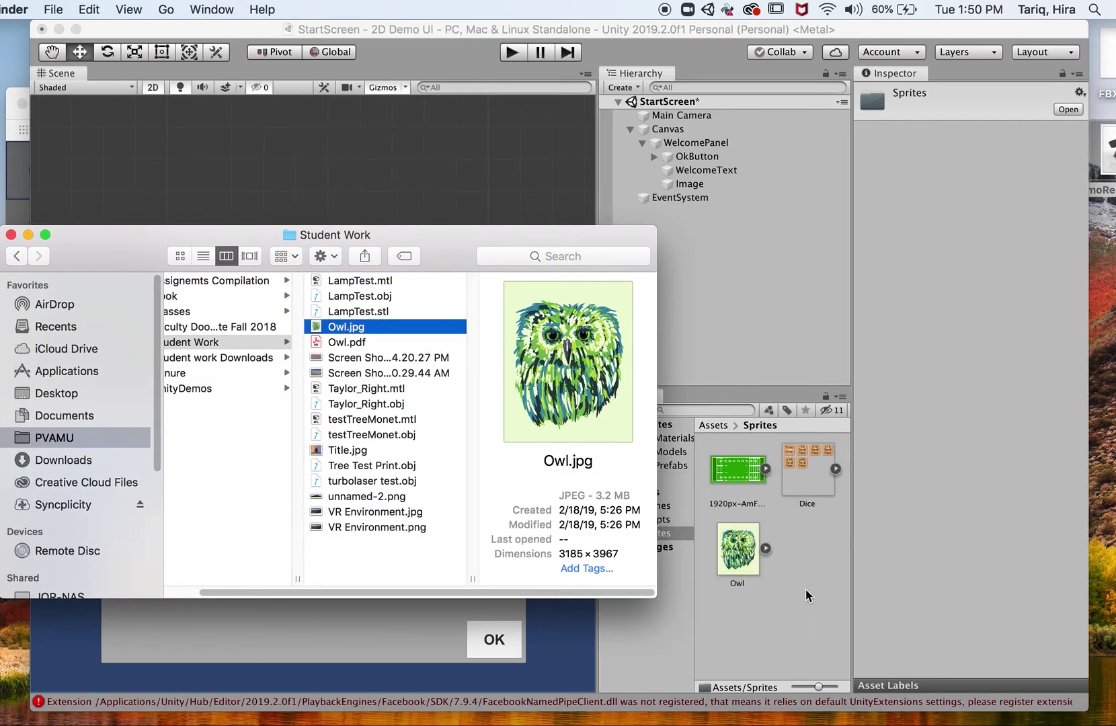
left_click(12, 235)
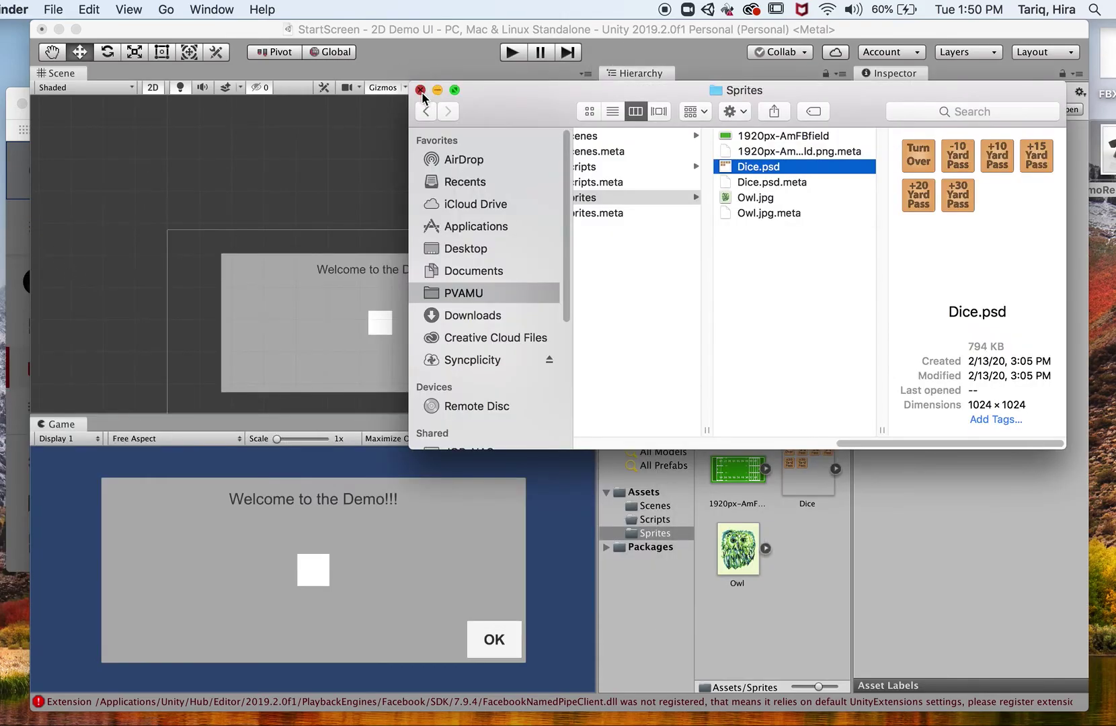
left_click(420, 90)
Assign the Owl sprite as the source image of the Image under WelcomePanel and close the sprite picker
left_click(695, 186)
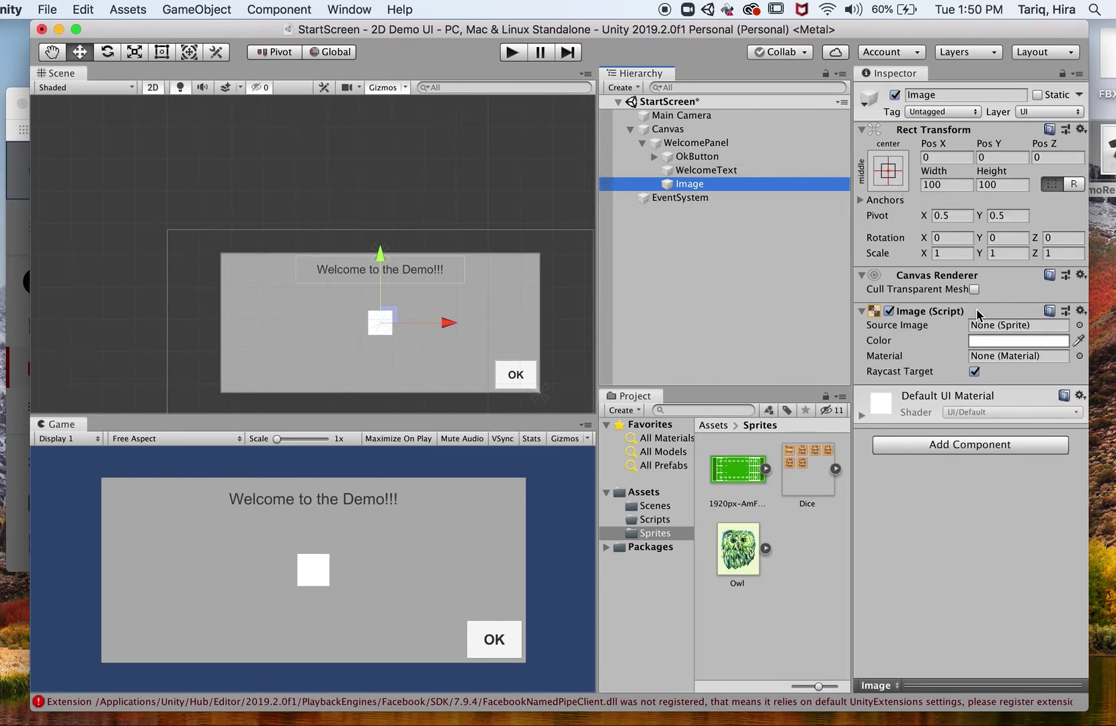
left_click(1080, 326)
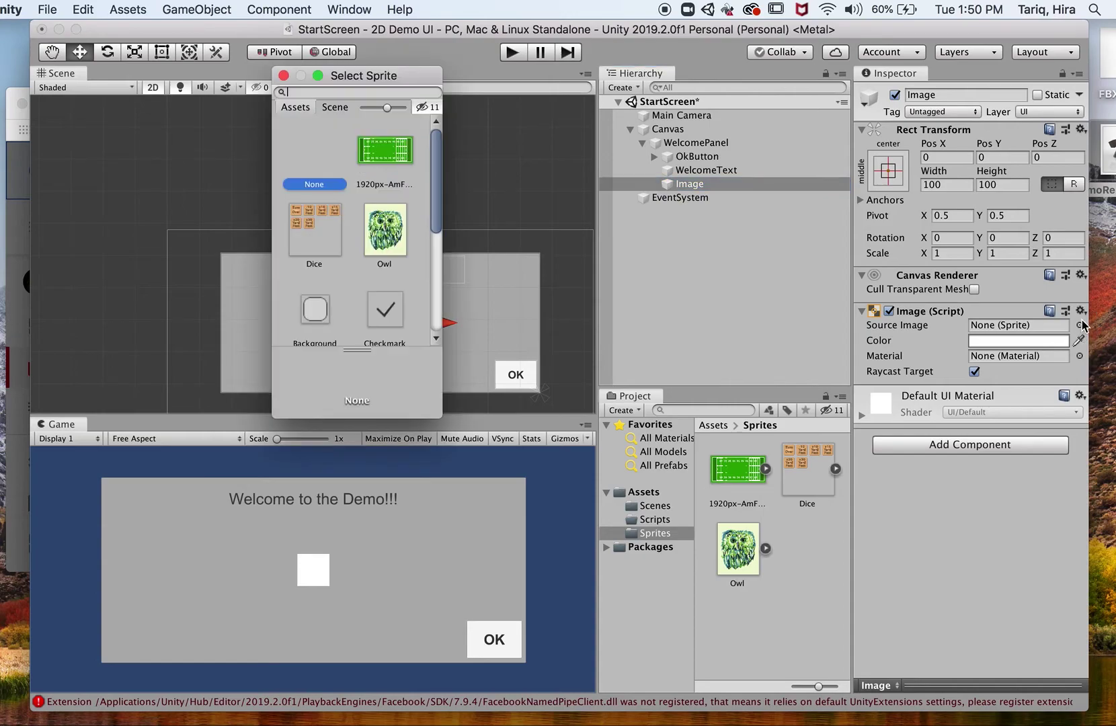
left_click(404, 232)
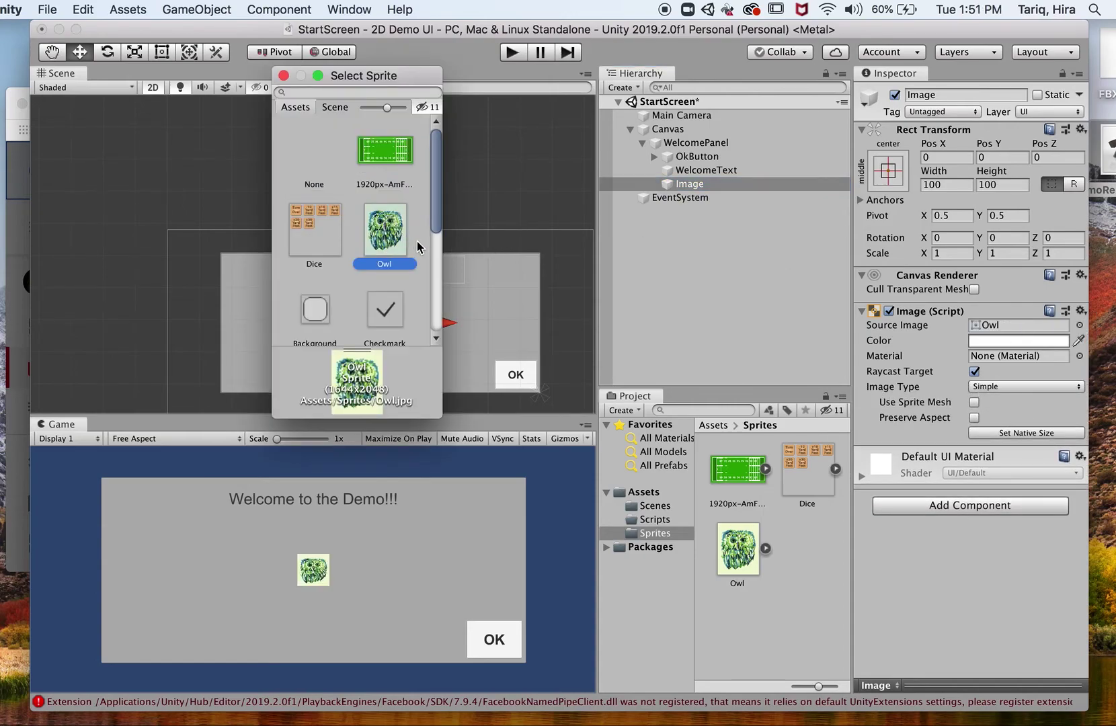
left_click(283, 76)
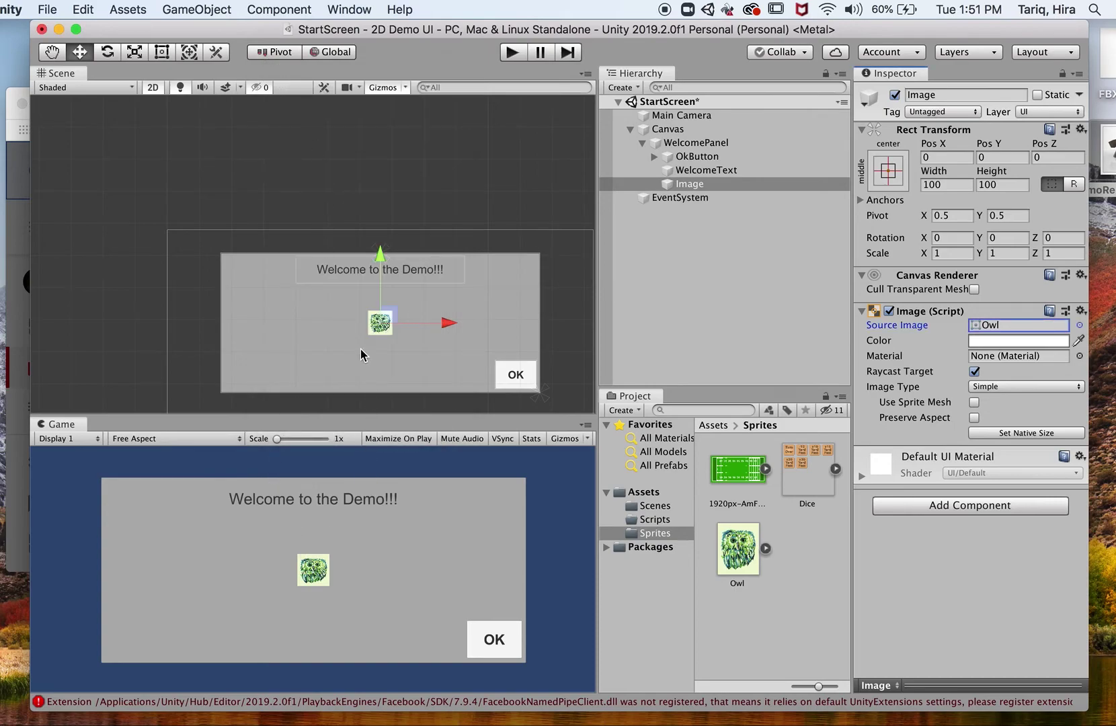
Enable Preserve Aspect on the owl Image
scroll(391, 344, "up", 8)
scroll(401, 304, "up", 3)
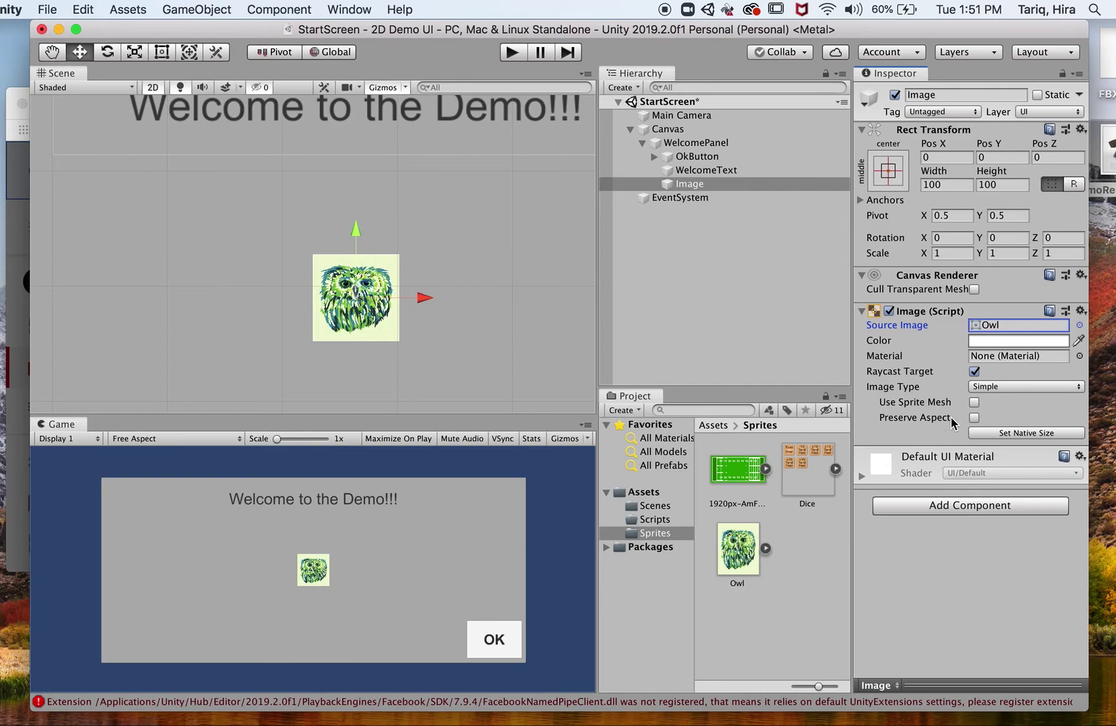
left_click(974, 418)
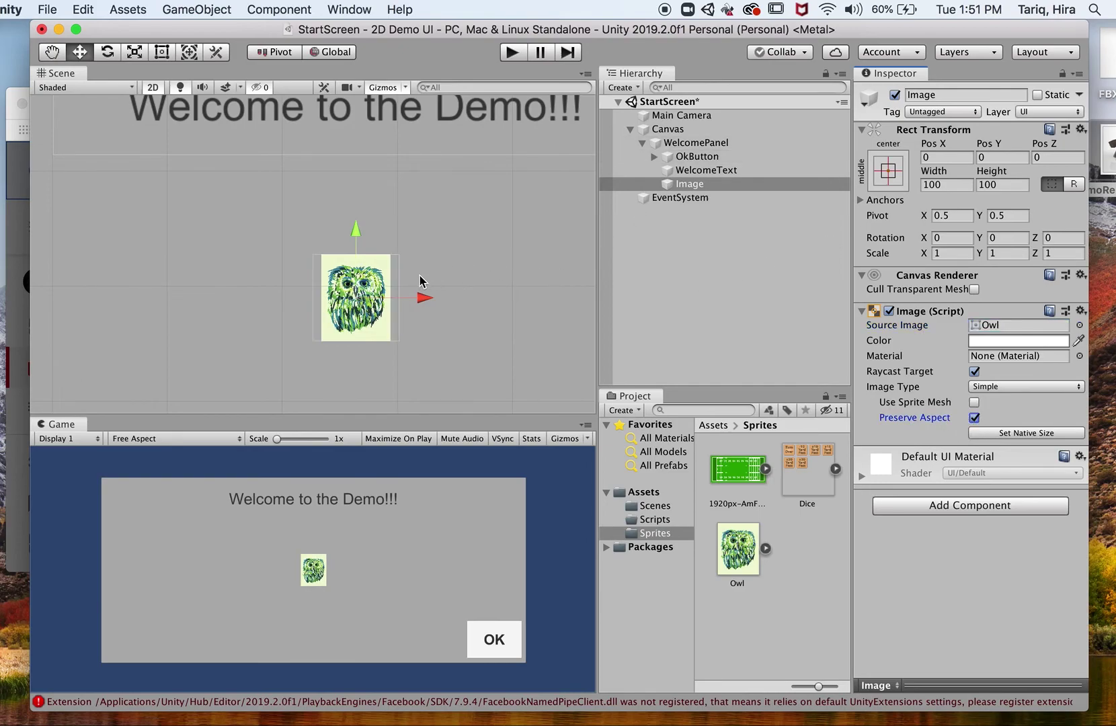
Enlarge the owl Image to a width of about 332.4 and height of about 359.7, and lower it to about Pos Y -31.7
left_click_drag(959, 167, 1076, 168)
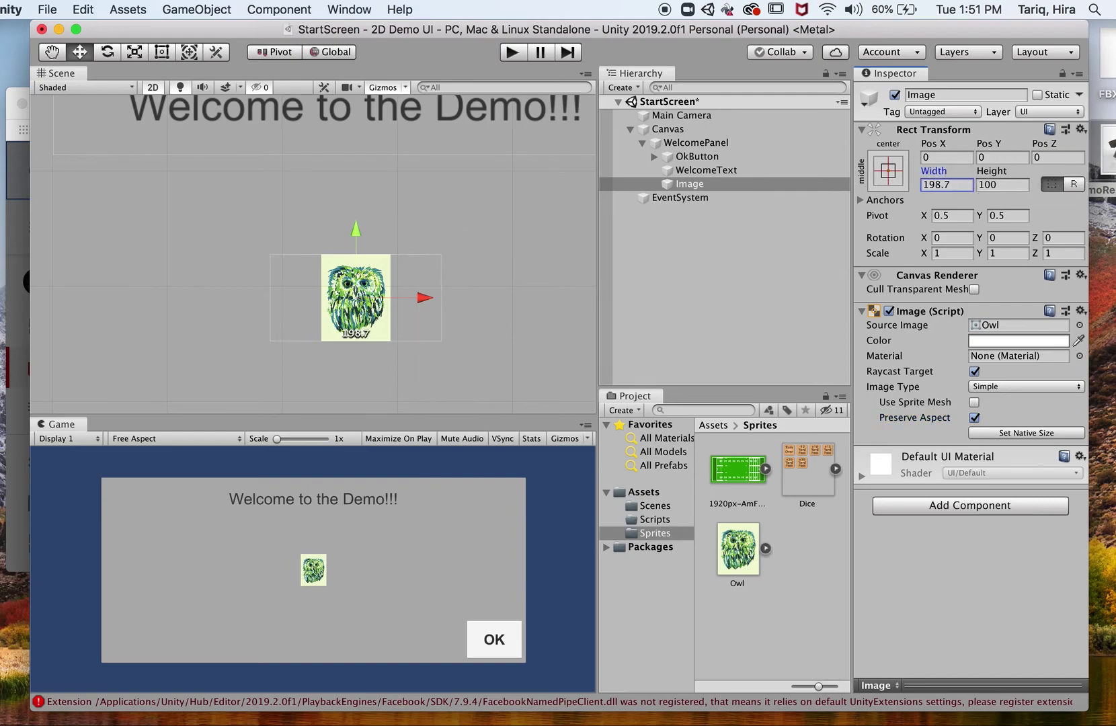
left_click_drag(992, 171, 1093, 222)
left_click_drag(934, 172, 1079, 174)
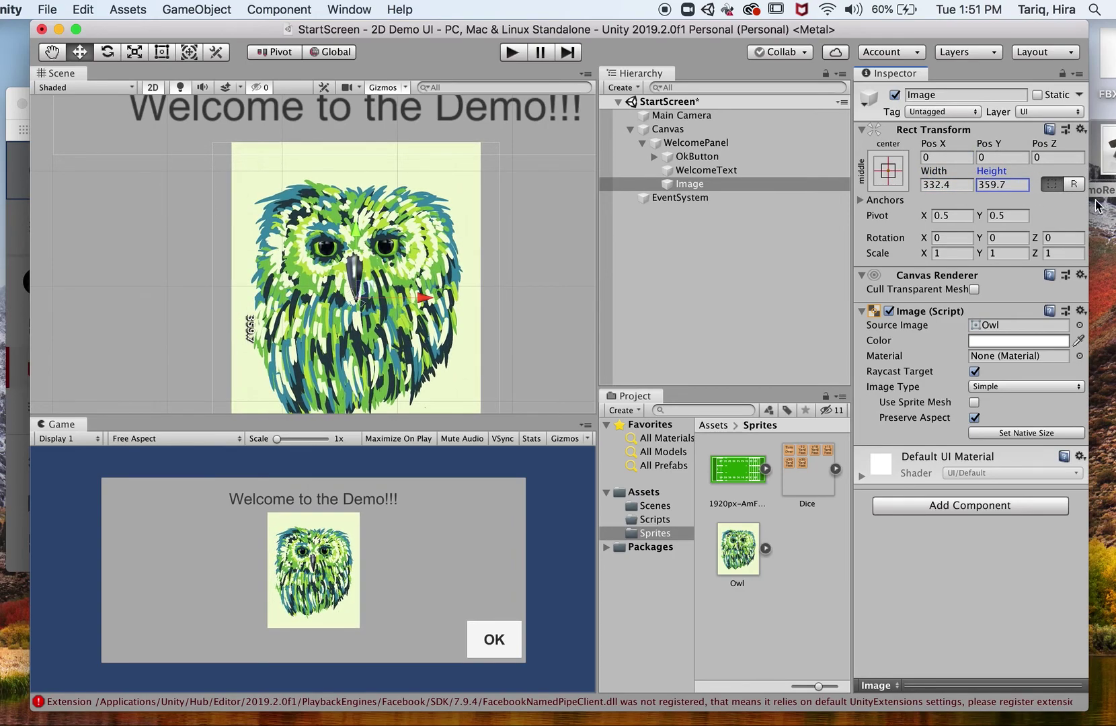
left_click_drag(355, 230, 358, 252)
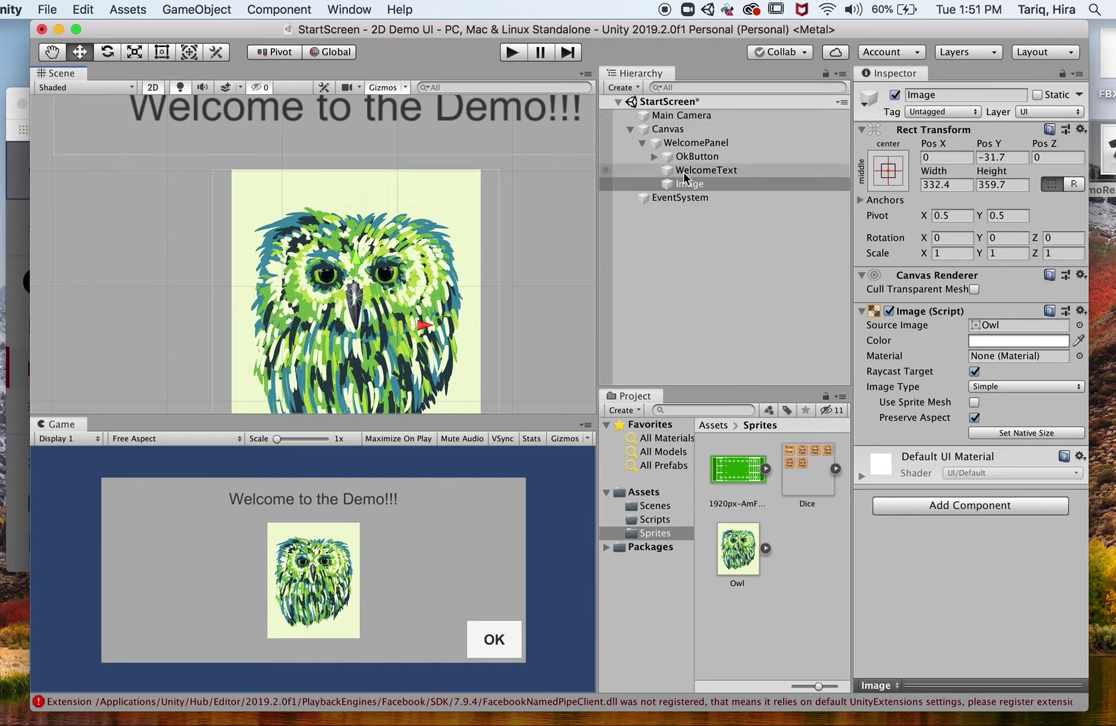
Toggle WelcomePanel's active state off and on to check how the panel behaves with the owl Image included
left_click(692, 142)
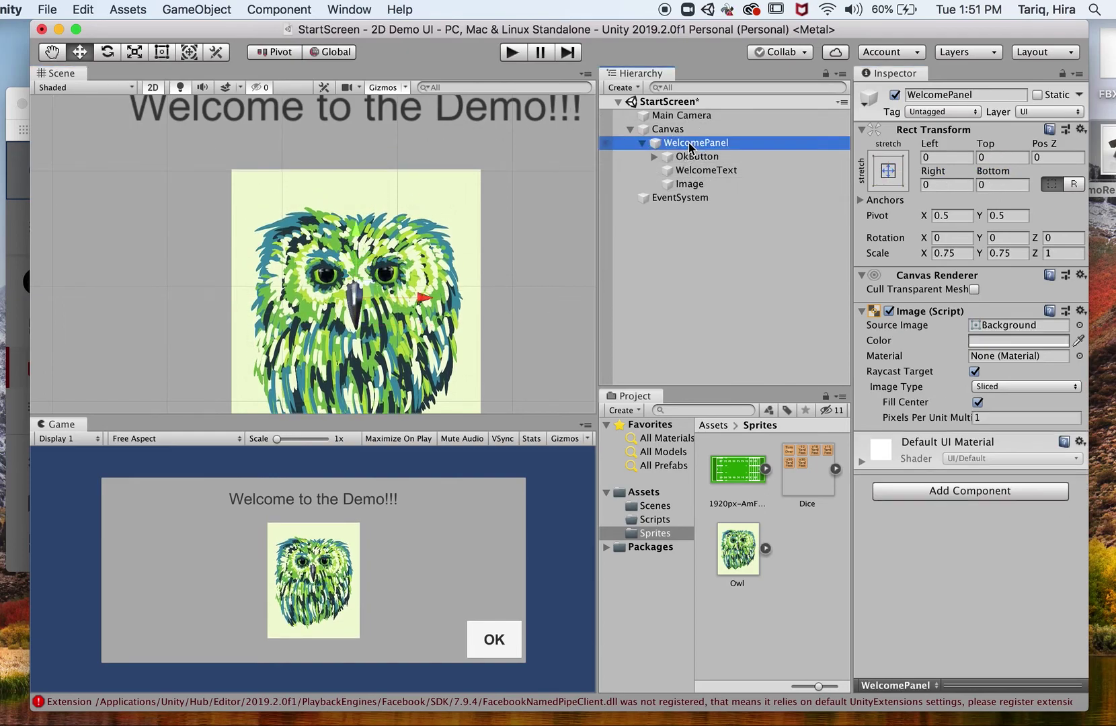
left_click(894, 96)
left_click(894, 96)
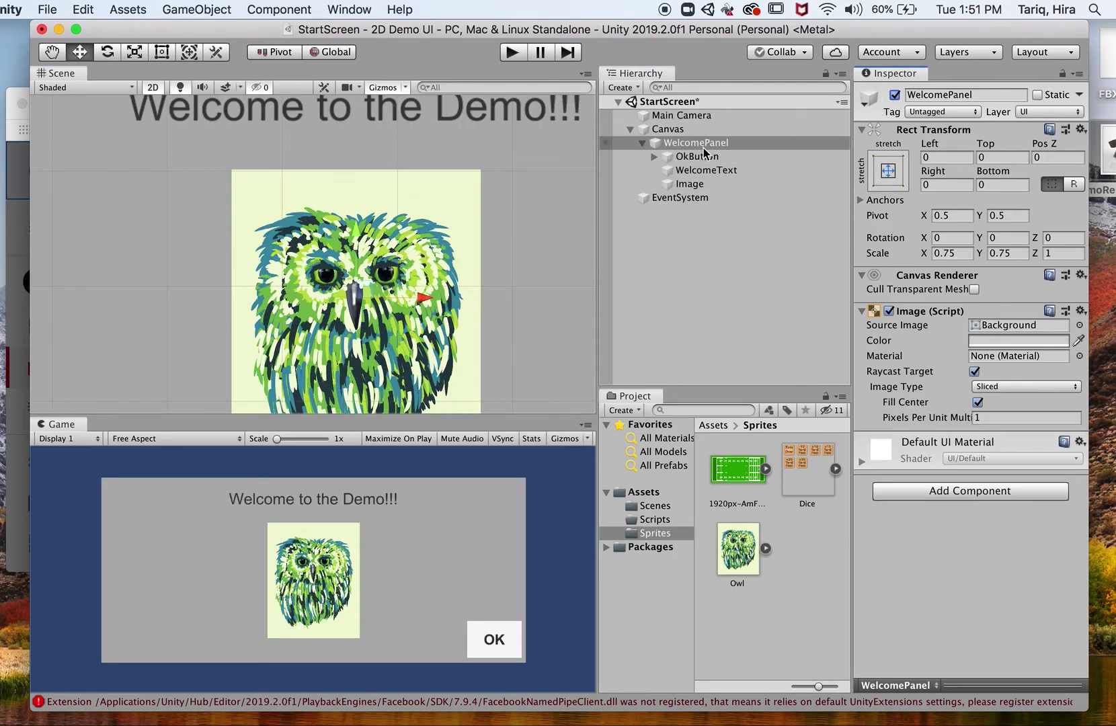
Collapse and expand WelcomePanel and OkButton in the Hierarchy to review their parent-child structure, leaving WelcomePanel expanded and OkButton collapsed
left_click(649, 144)
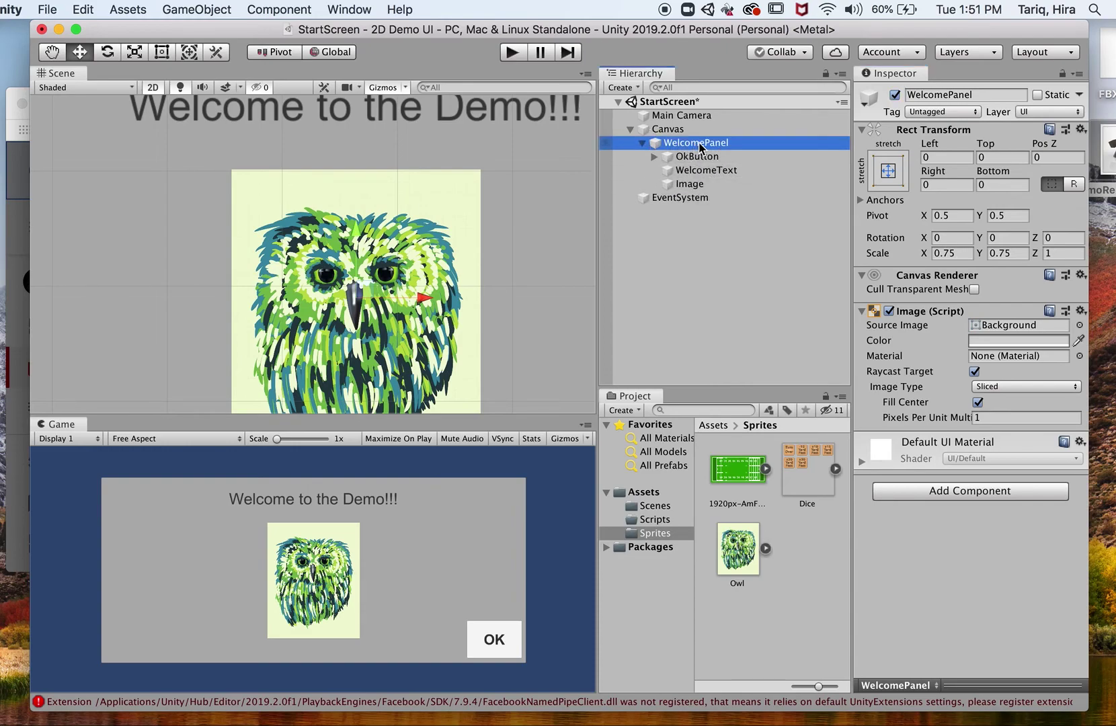
left_click(642, 143)
left_click(722, 157)
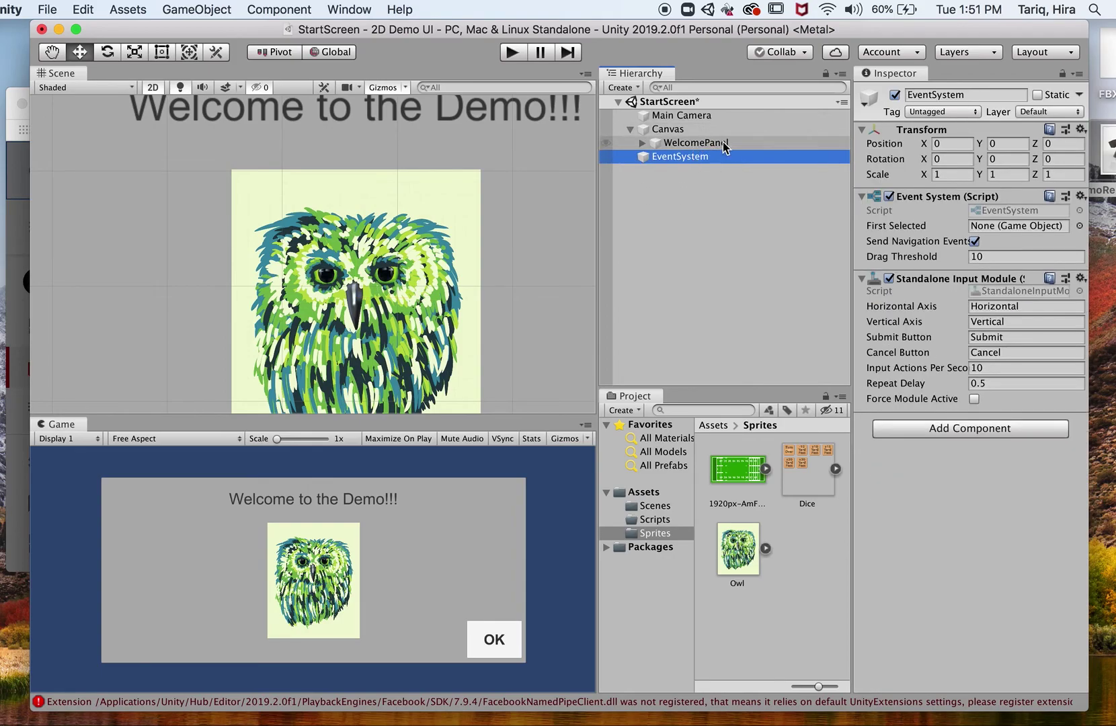
left_click(726, 144)
left_click(639, 144)
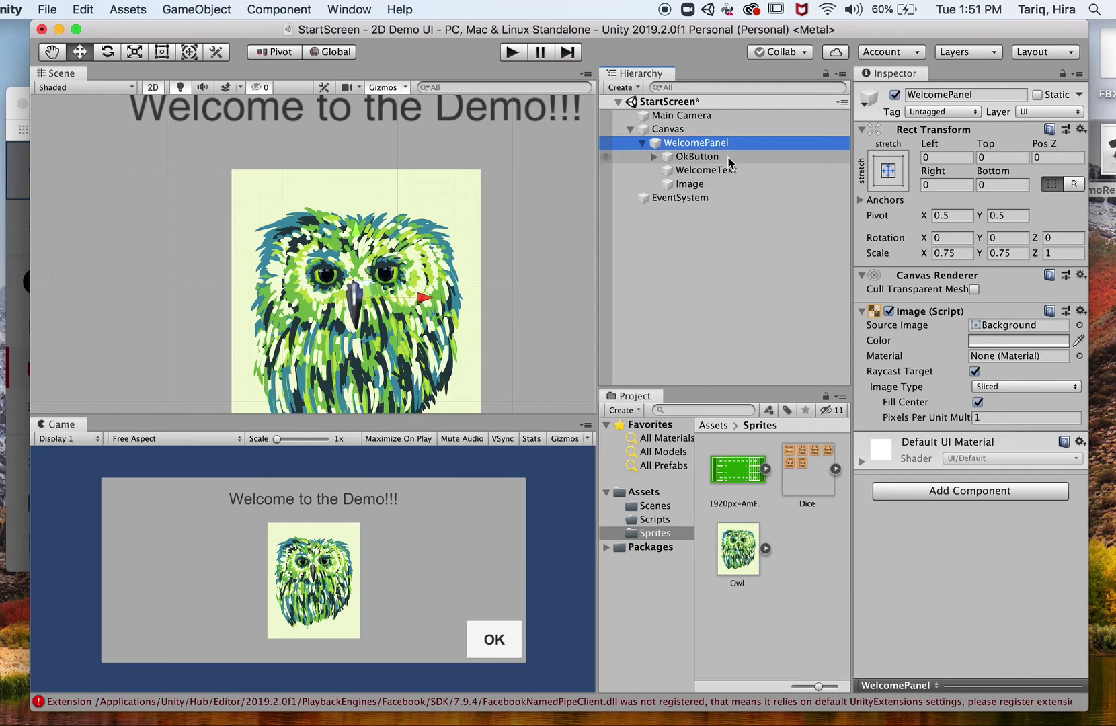
left_click(728, 157)
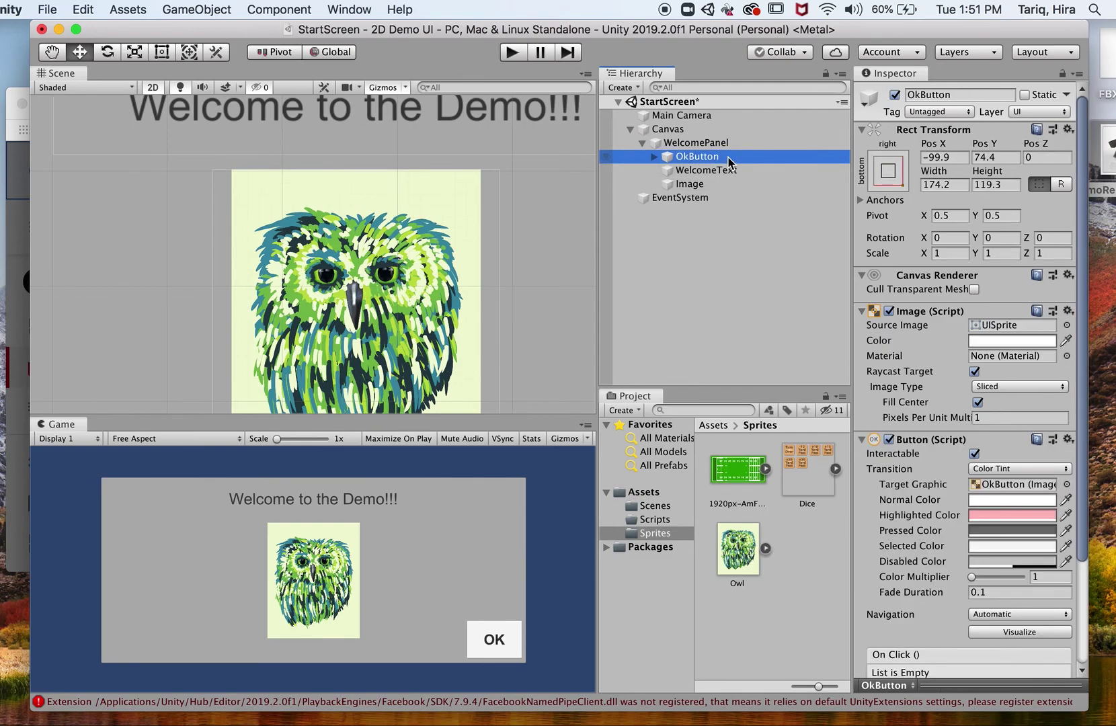
left_click(652, 157)
left_click(653, 157)
left_click(653, 157)
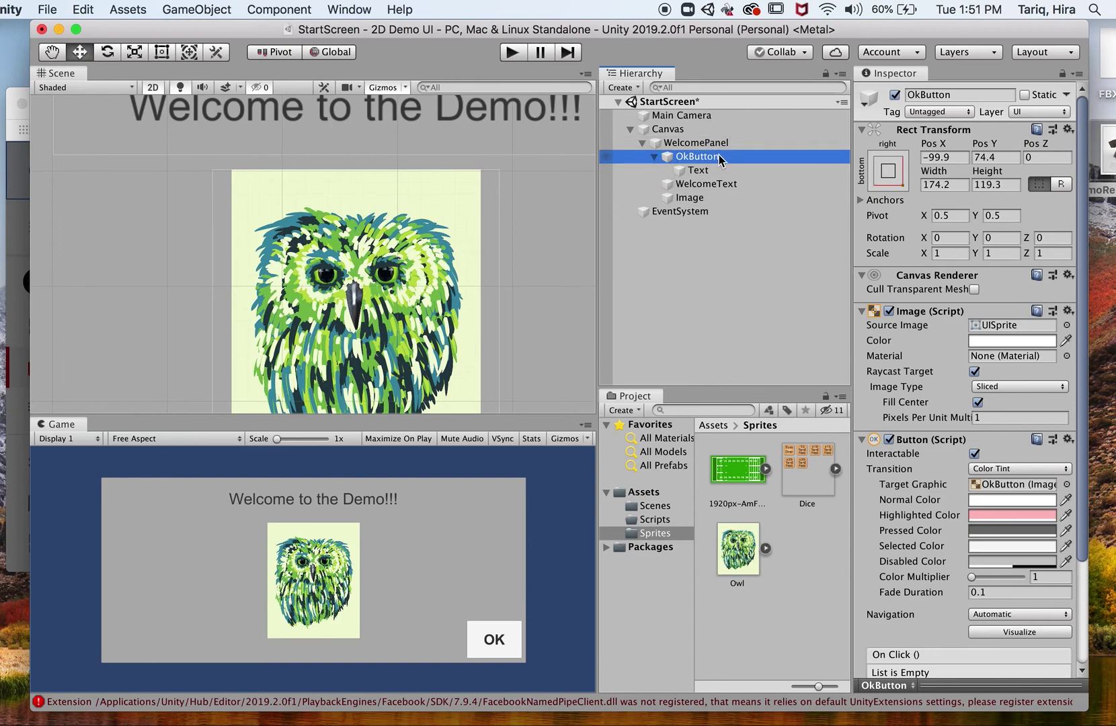
left_click(648, 157)
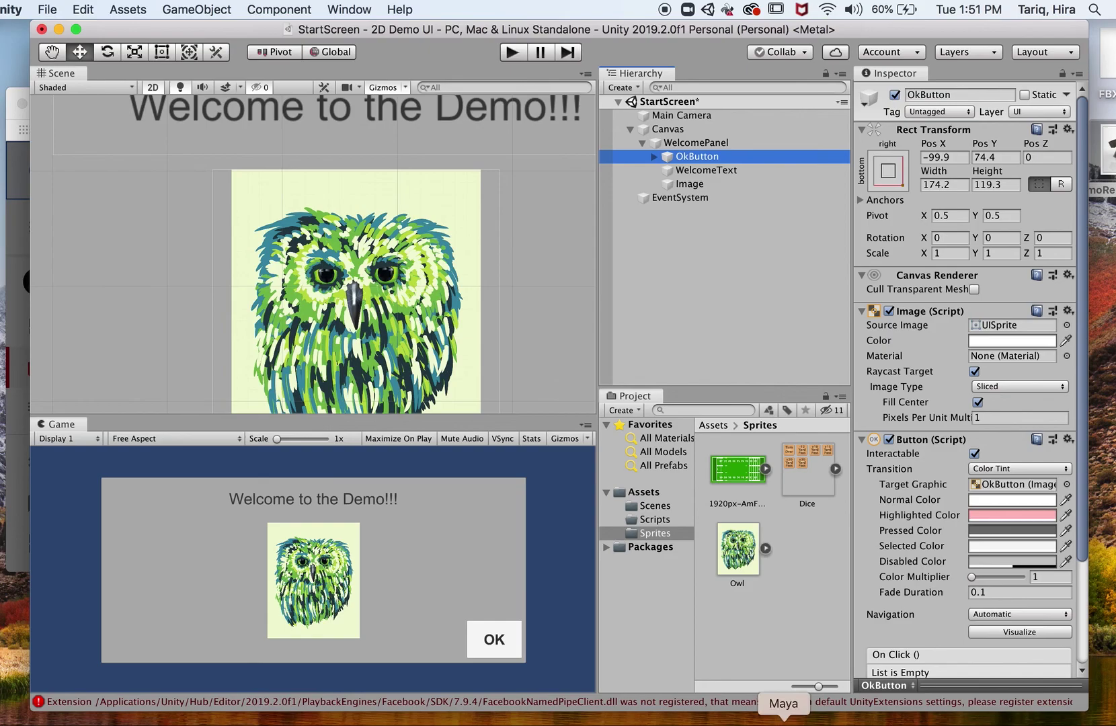
right_click(852, 712)
left_click(874, 699)
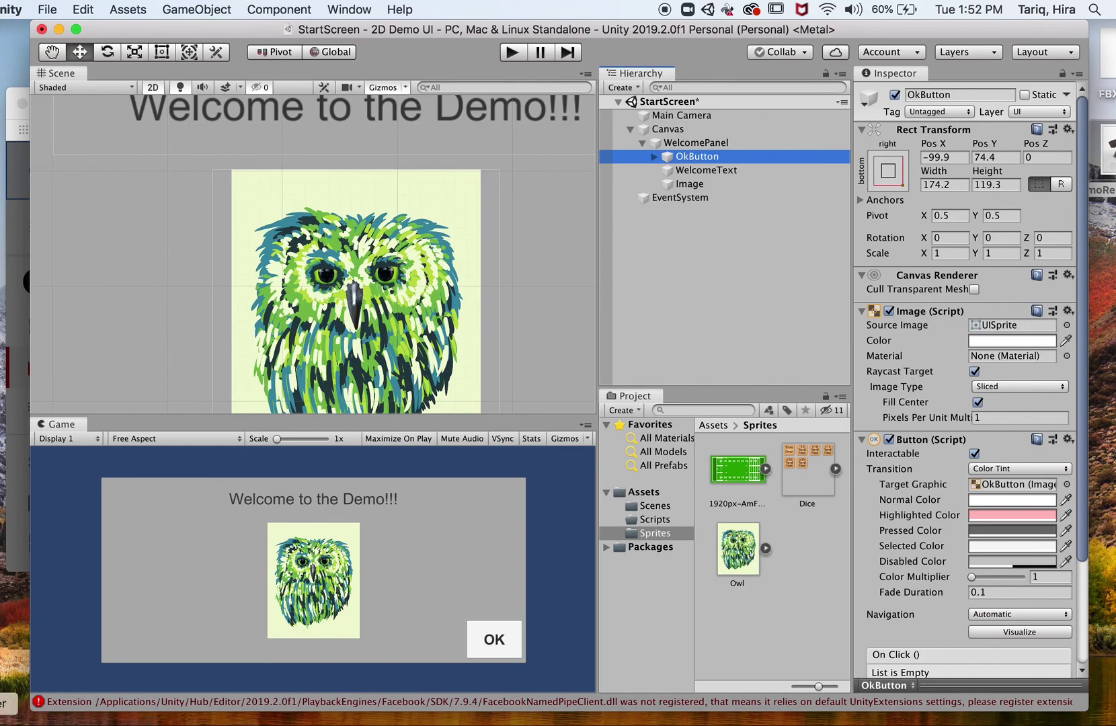
right_click(853, 716)
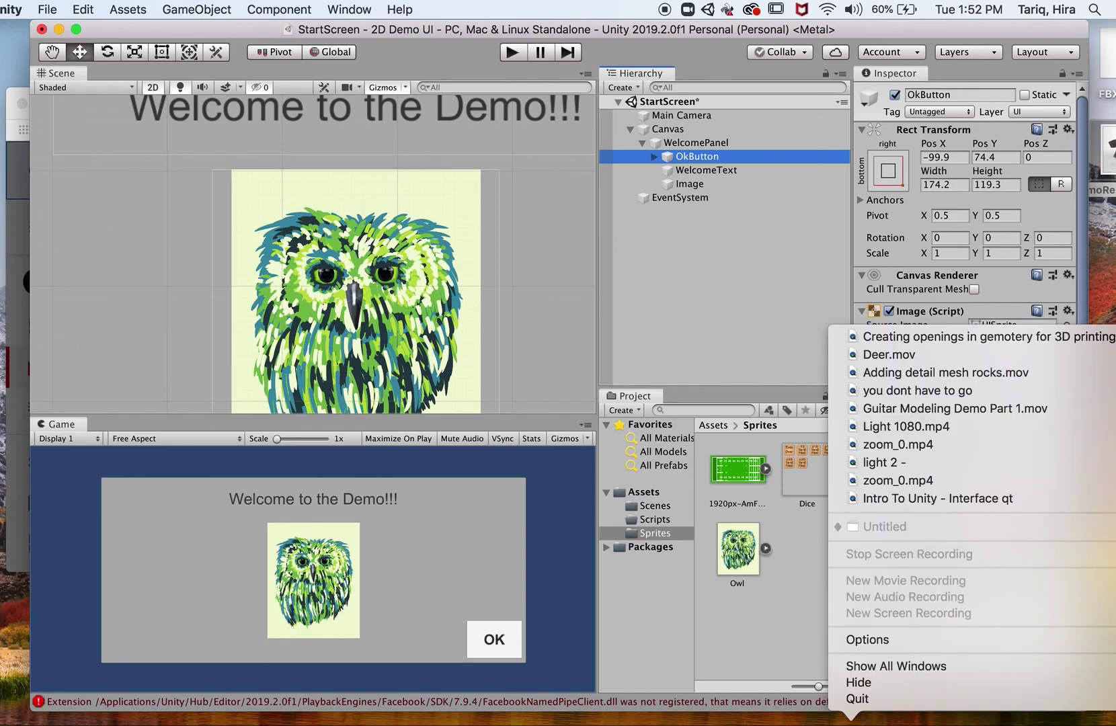
left_click(735, 623)
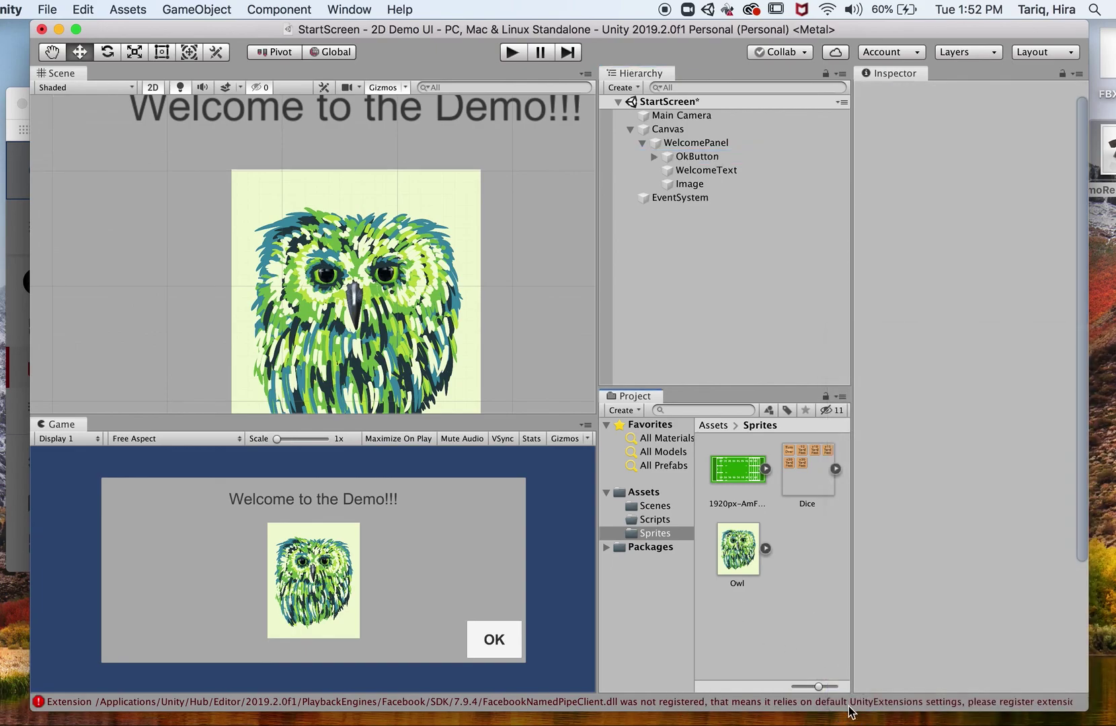
left_click_drag(334, 36, 349, 319)
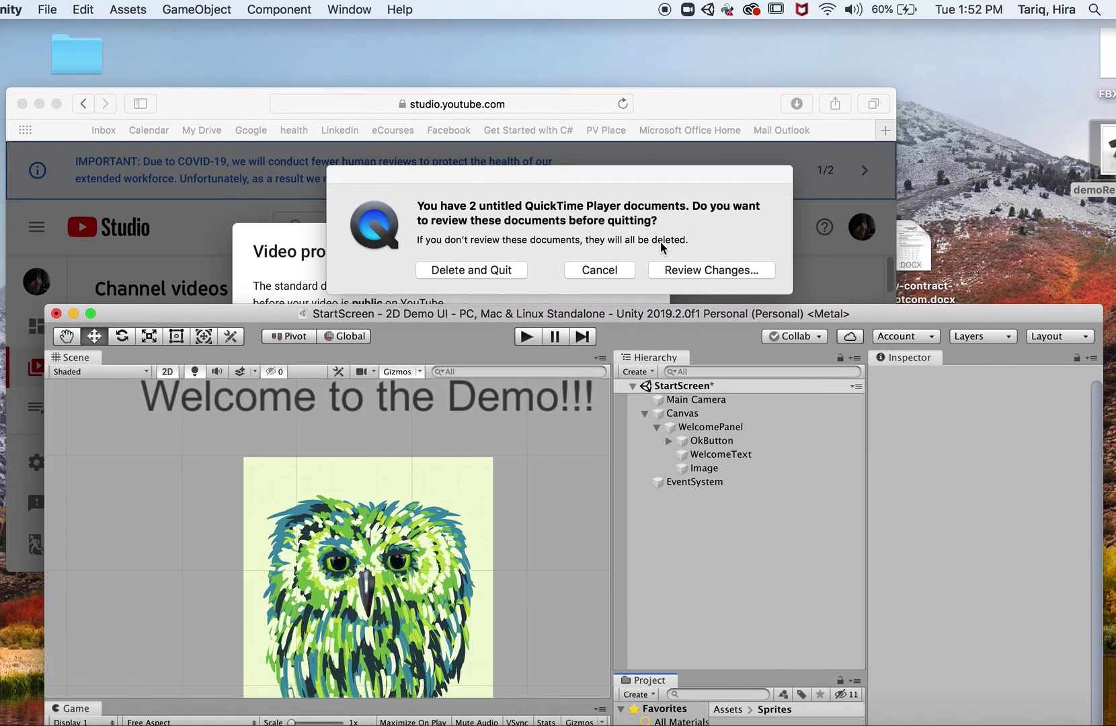
left_click(597, 270)
left_click_drag(622, 316, 610, 10)
right_click(850, 720)
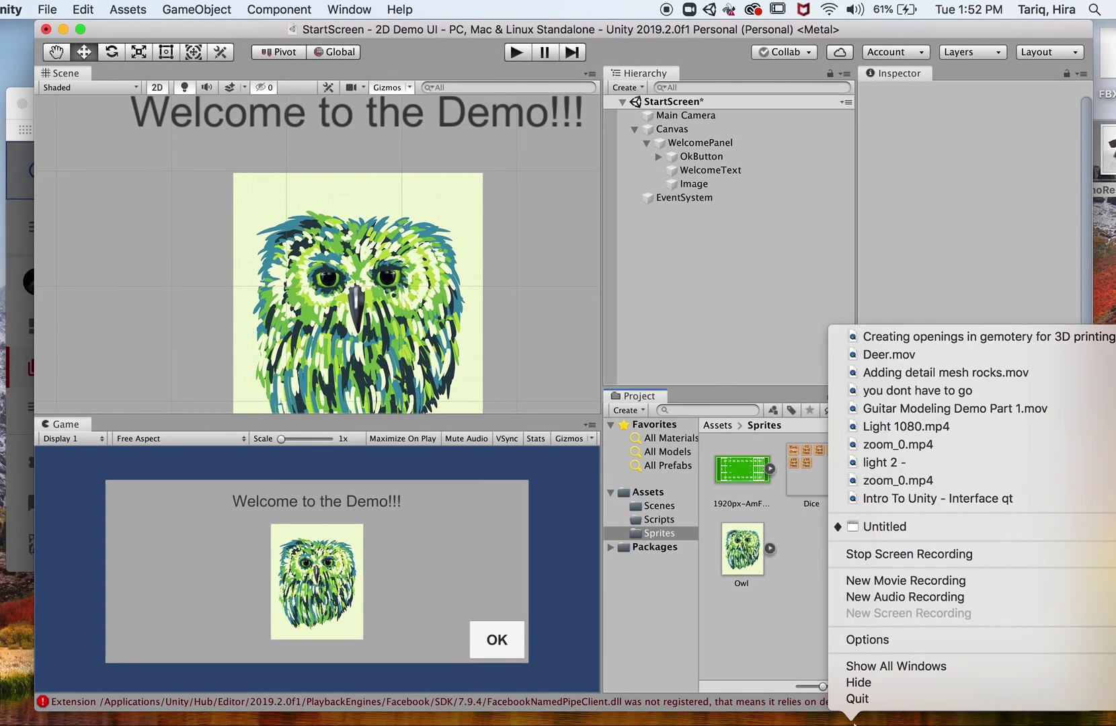